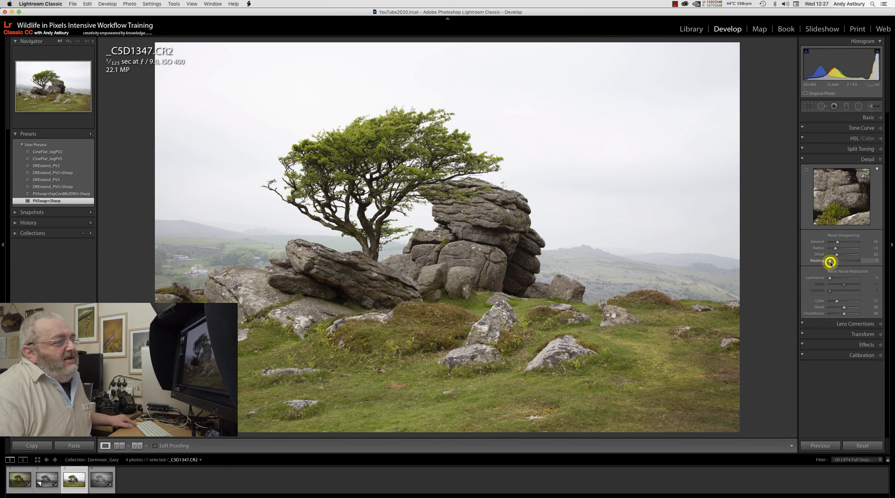
# Zoom into _C5D1347.CR2 and examine the branches and rock edges under the default sharpening.
pyautogui.moveTo(830, 262); pyautogui.dragTo(801, 269)
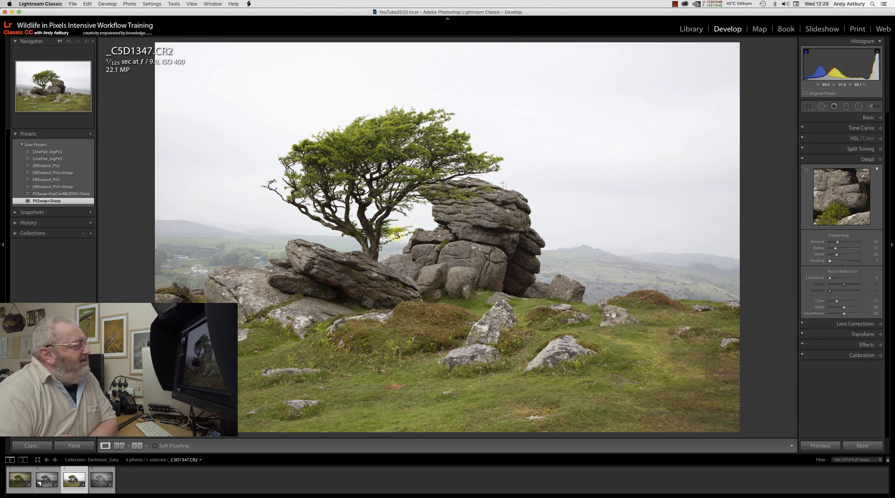
pyautogui.click(409, 193)
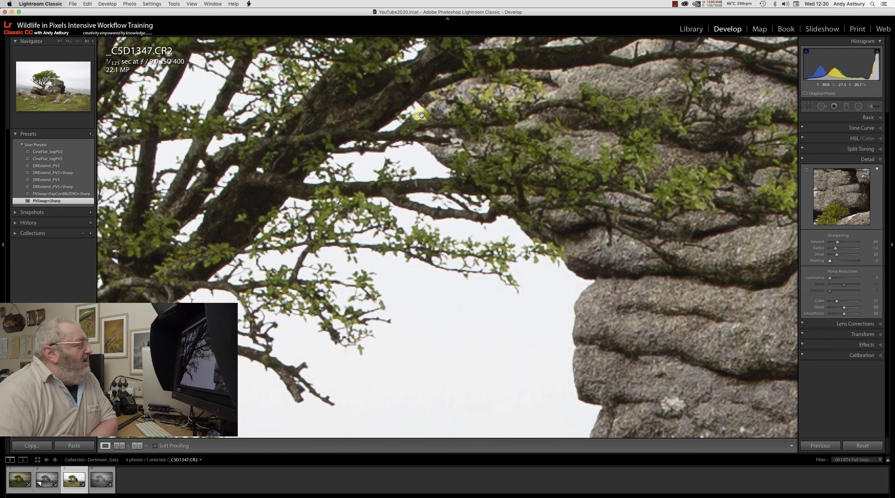
pyautogui.click(426, 94)
pyautogui.moveTo(425, 94); pyautogui.dragTo(224, 286)
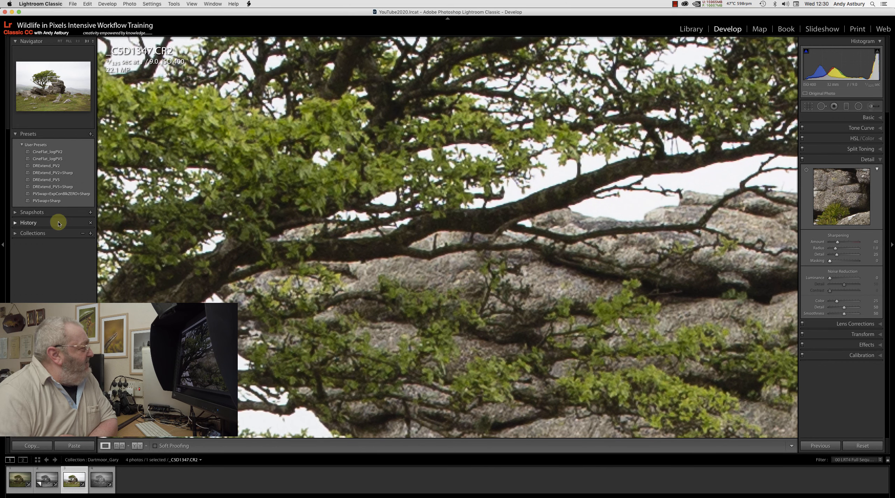
# Apply the PVSwap+Sharp preset to _C5D1347.CR2 and set the sharpening Amount to 0.
pyautogui.click(52, 201)
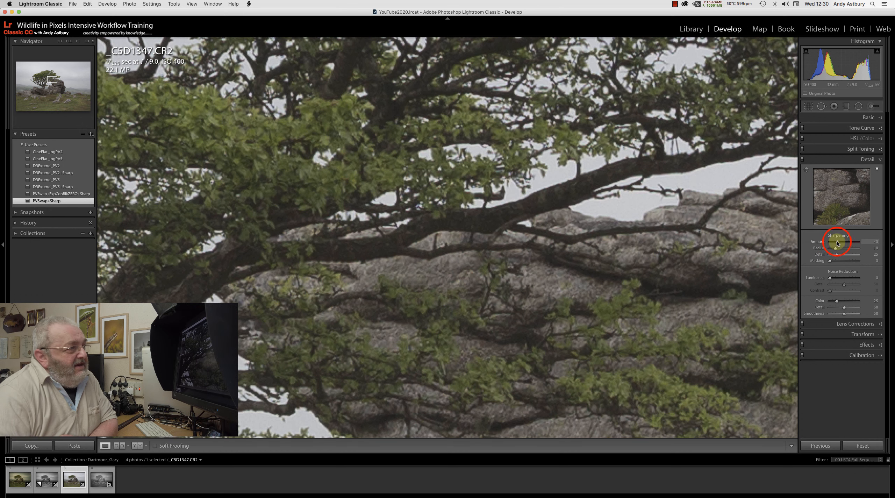
pyautogui.moveTo(837, 242); pyautogui.dragTo(803, 244)
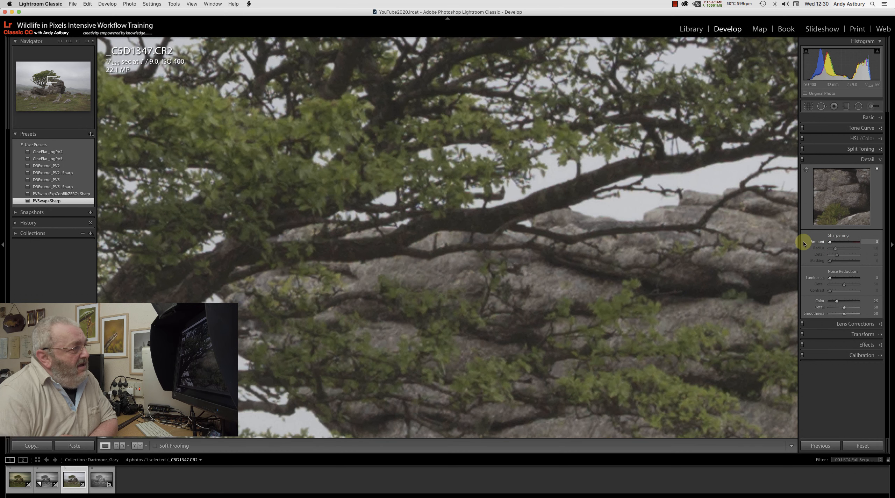
# Inspect the unsharpened branches, trunk and rocks up close, and reset the photo's develop settings.
pyautogui.click(586, 248)
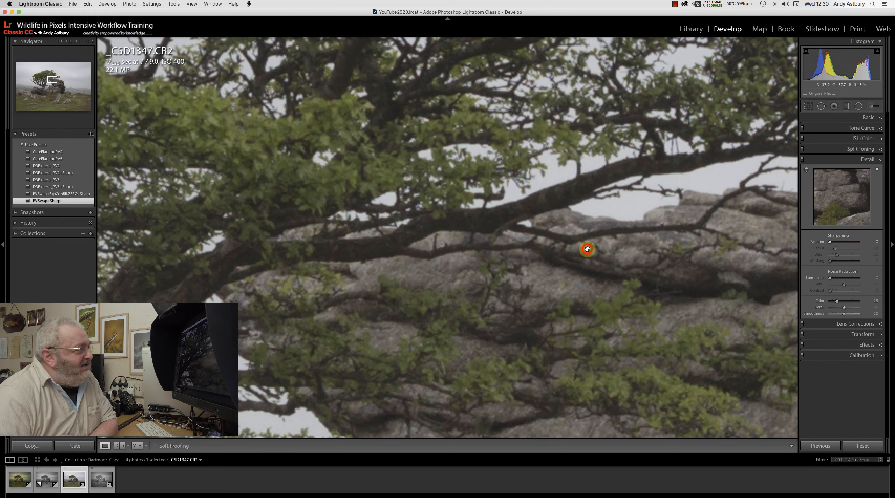
pyautogui.moveTo(586, 248); pyautogui.dragTo(555, 252)
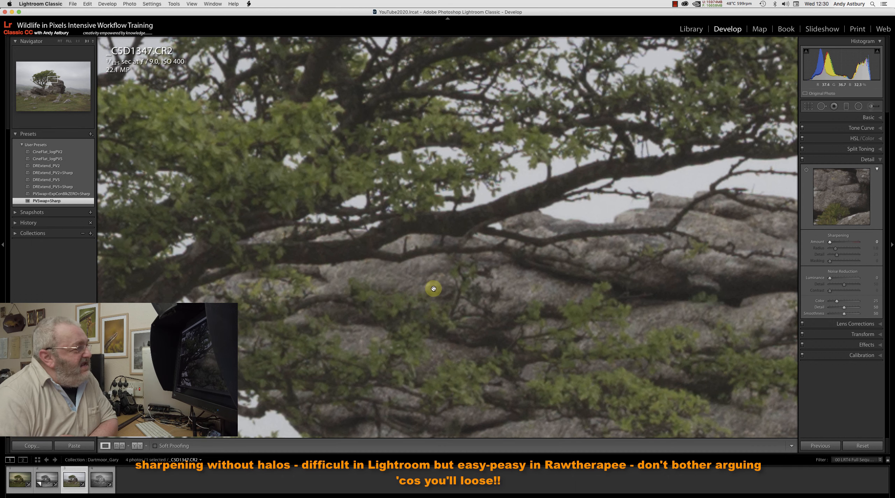
pyautogui.click(440, 384)
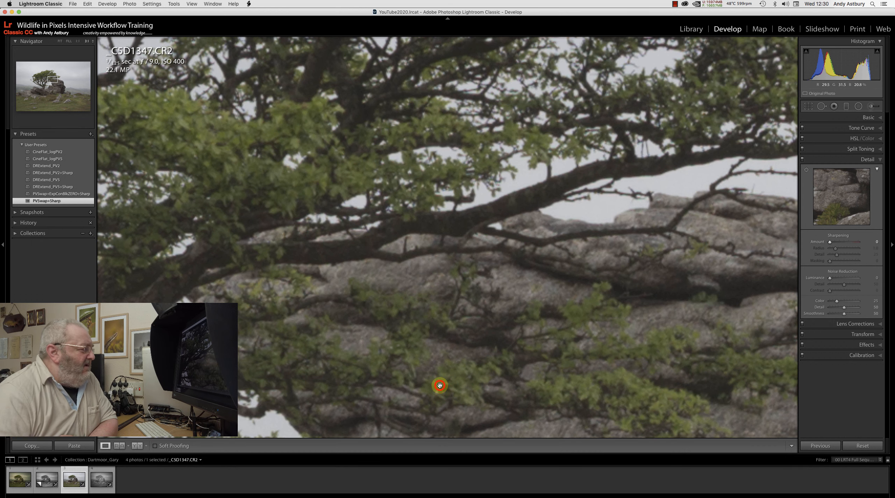
pyautogui.moveTo(440, 384); pyautogui.dragTo(893, 24)
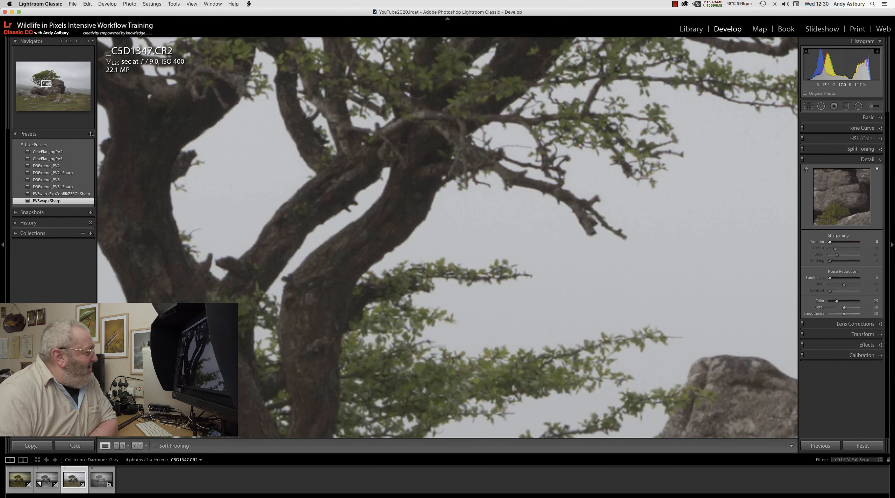
pyautogui.moveTo(296, 364); pyautogui.dragTo(456, 74)
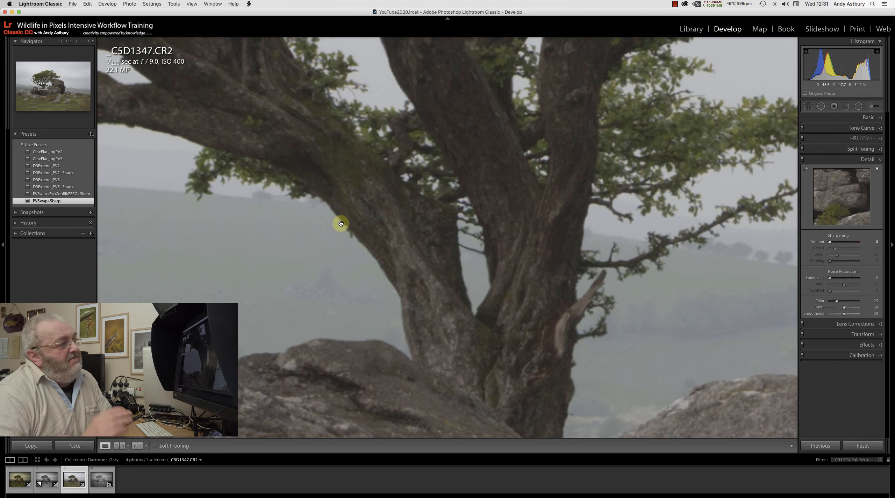
pyautogui.click(432, 326)
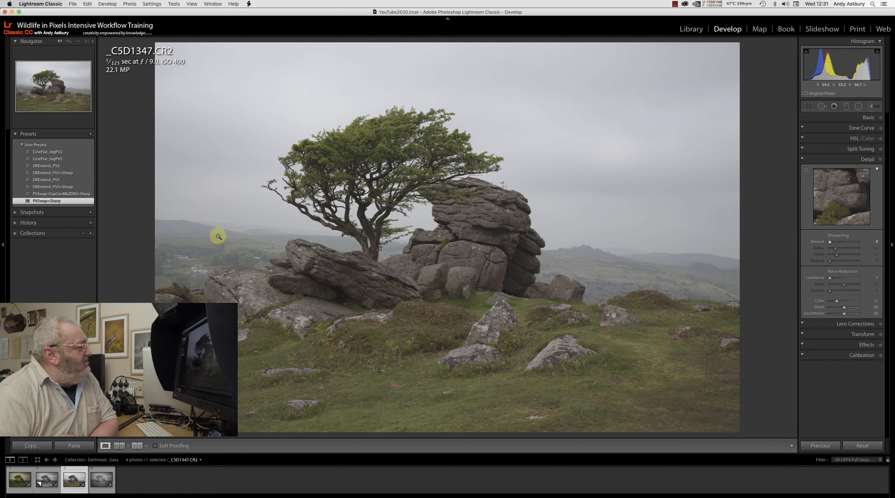
pyautogui.click(850, 446)
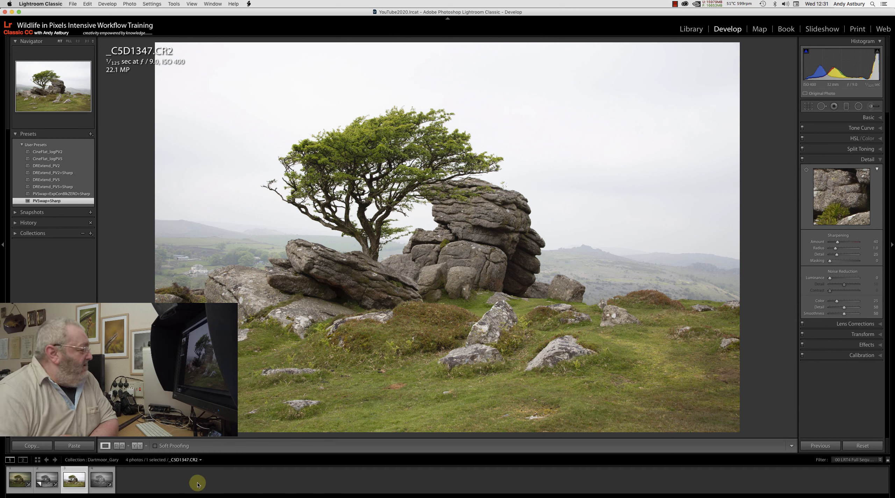
# Compare the finished black-and-white and colour TIFF versions of the tree photo.
pyautogui.click(104, 480)
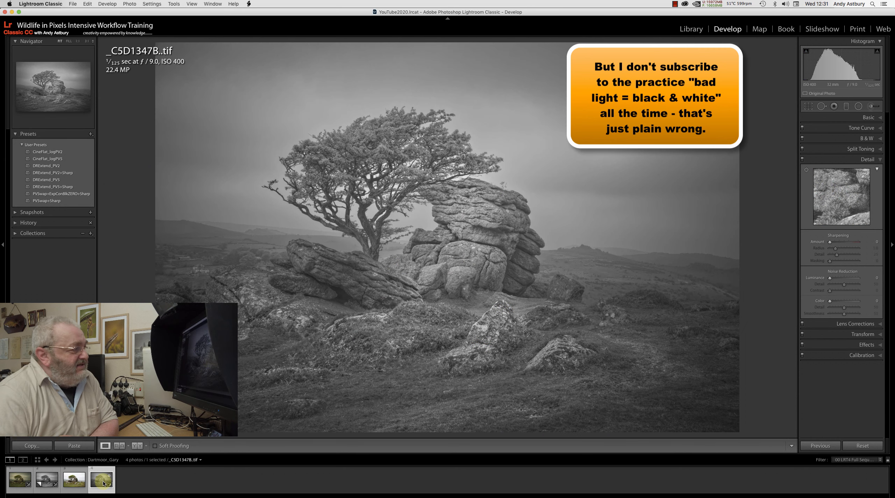
pyautogui.click(47, 480)
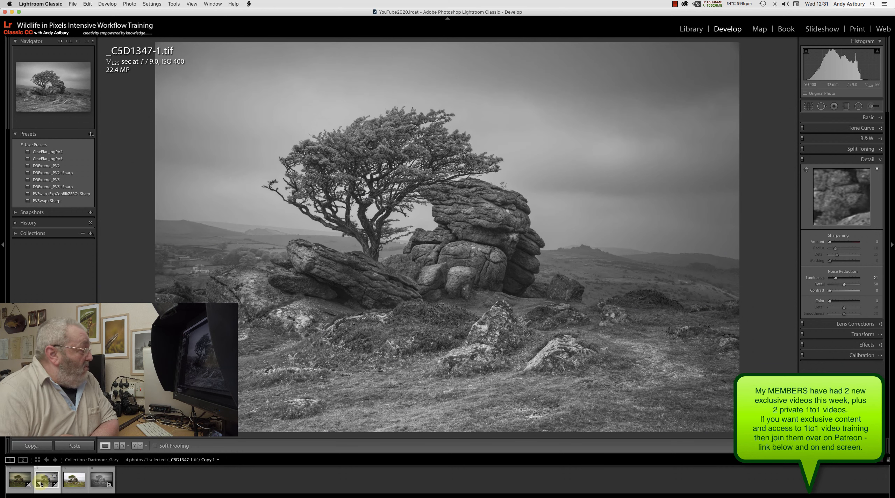
pyautogui.click(21, 482)
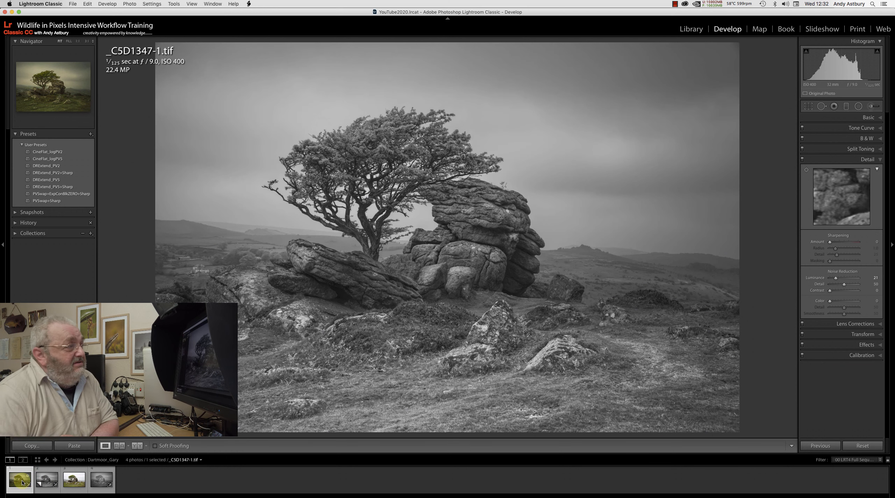
pyautogui.click(11, 483)
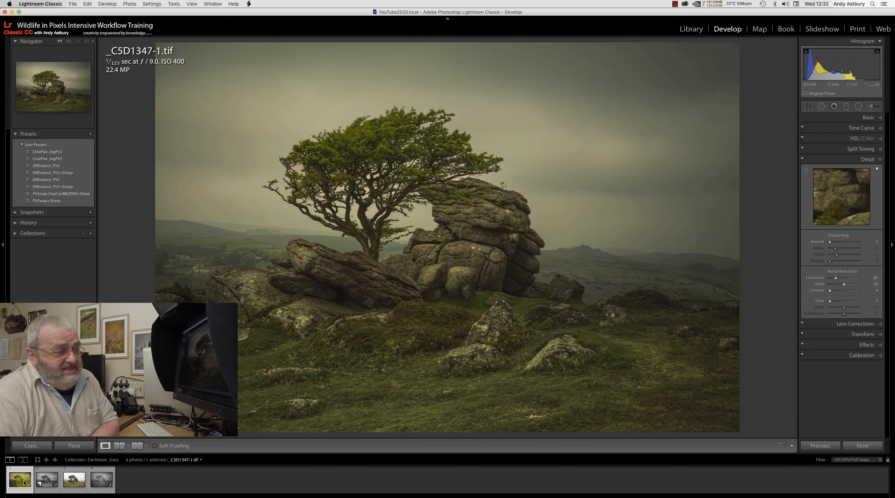
pyautogui.click(102, 483)
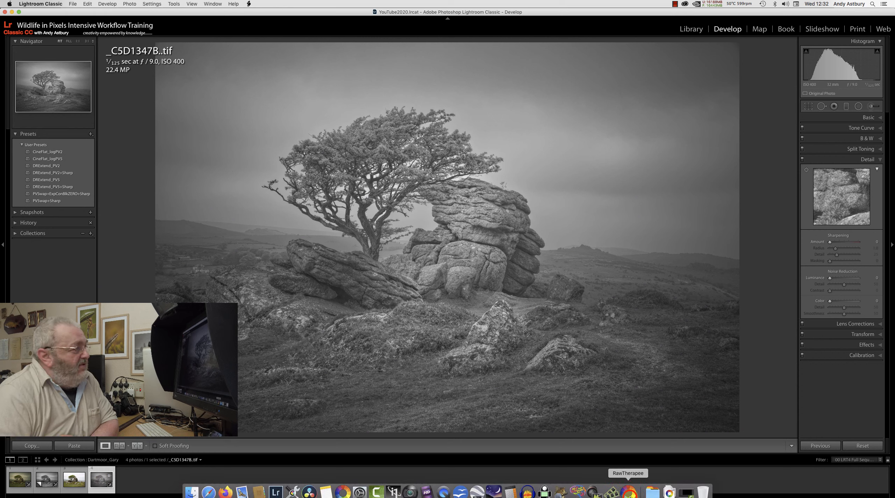
# Compare the raw photo as rendered in RawTherapee with _C5D1347.CR2 in Lightroom.
pyautogui.click(628, 493)
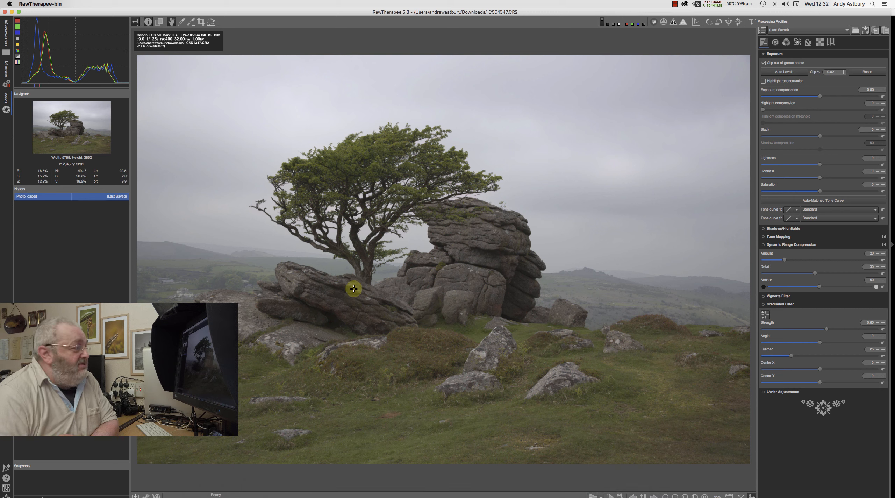
pyautogui.moveTo(361, 497)
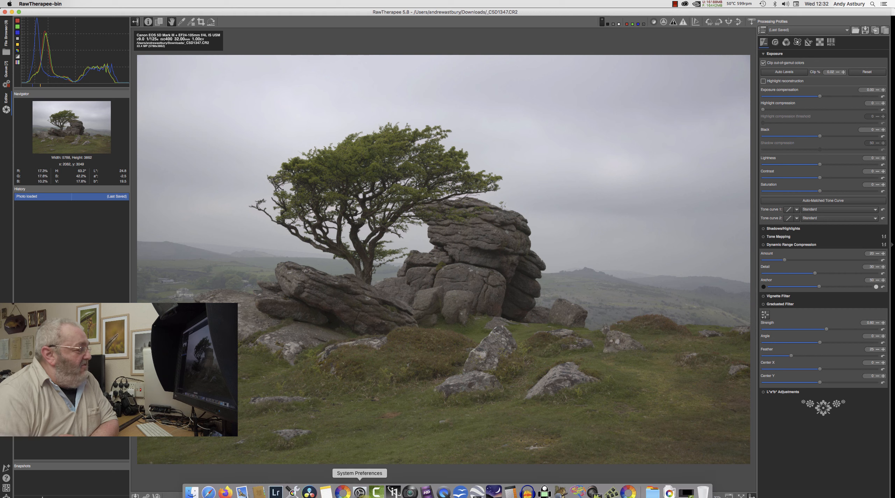
pyautogui.click(276, 491)
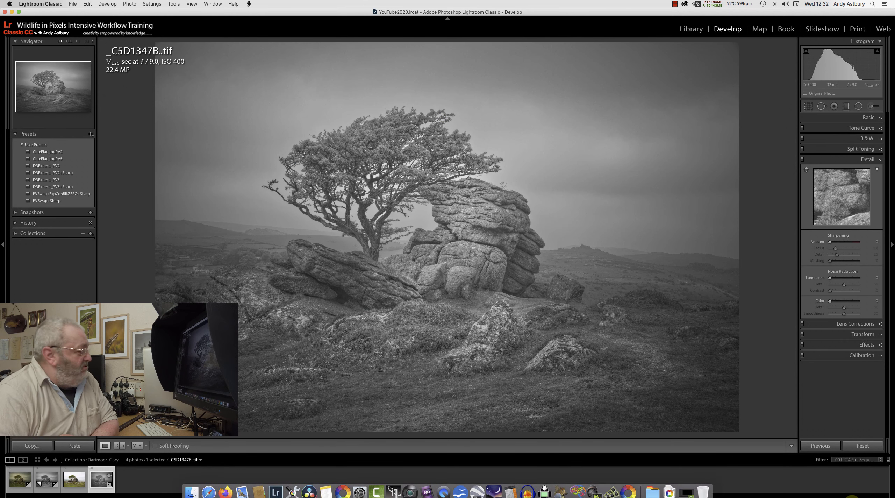
pyautogui.click(73, 476)
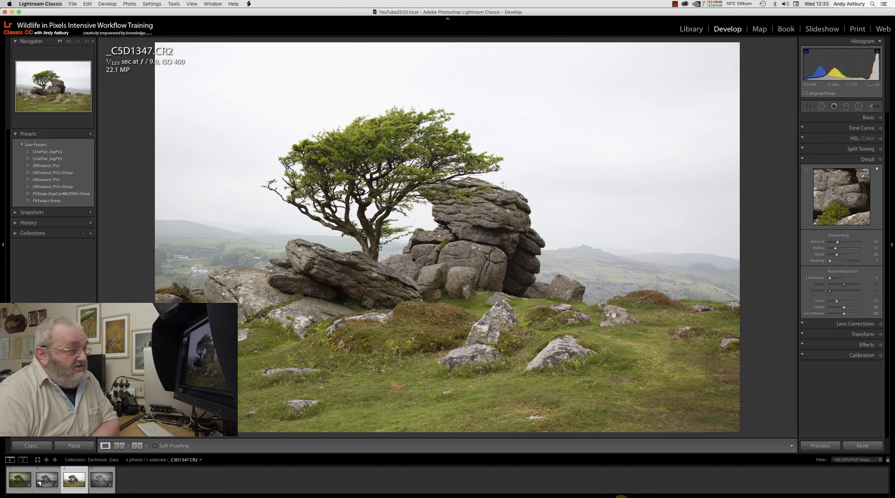
# Switch to RawTherapee and enable Dynamic Range Compression with Anchor at 69 and Amount at 51.
pyautogui.click(627, 493)
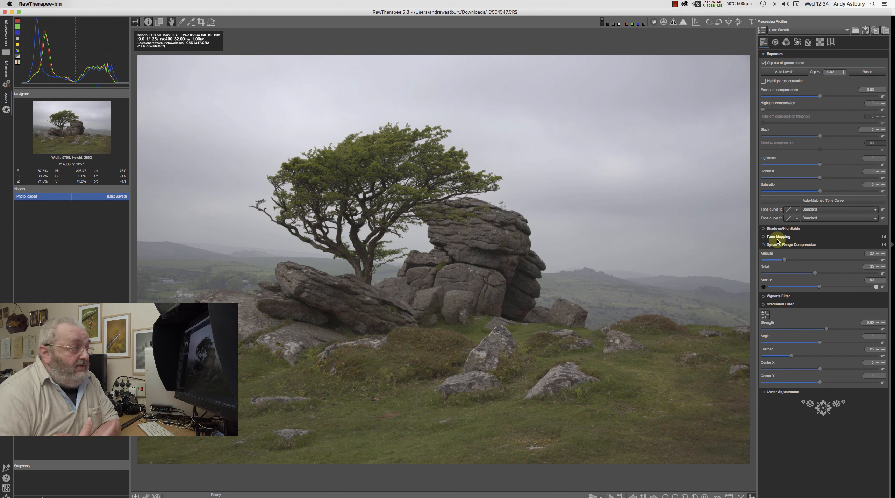
pyautogui.click(763, 245)
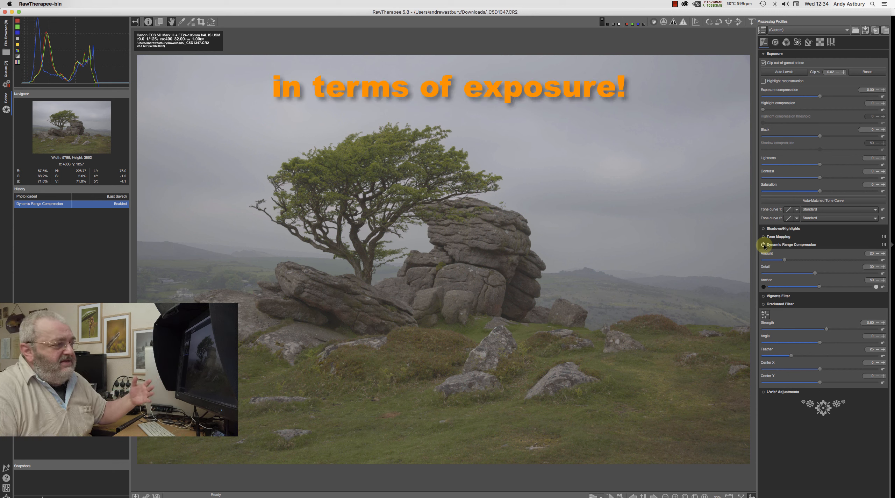
pyautogui.click(818, 287)
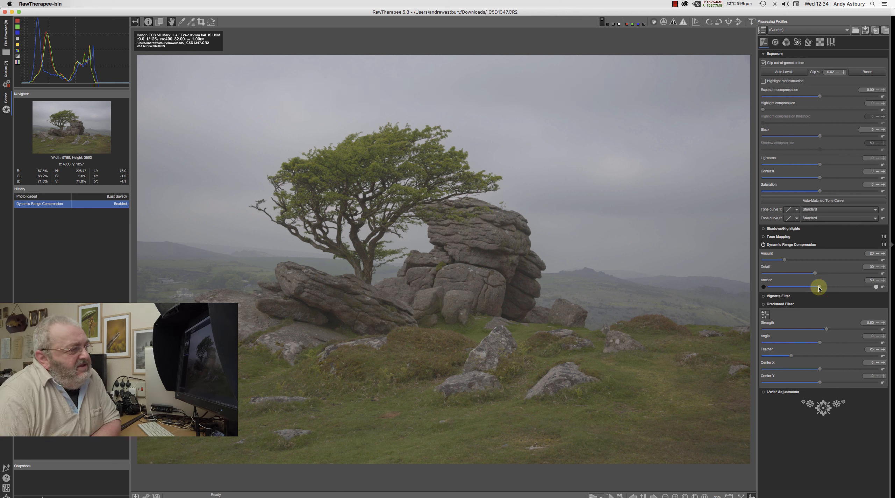
pyautogui.moveTo(835, 288); pyautogui.dragTo(837, 286)
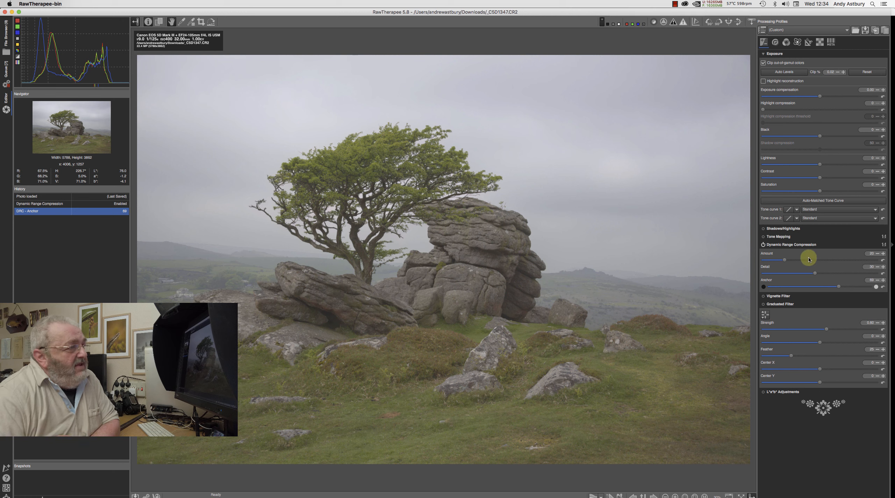
pyautogui.click(785, 260)
pyautogui.moveTo(786, 261); pyautogui.dragTo(821, 262)
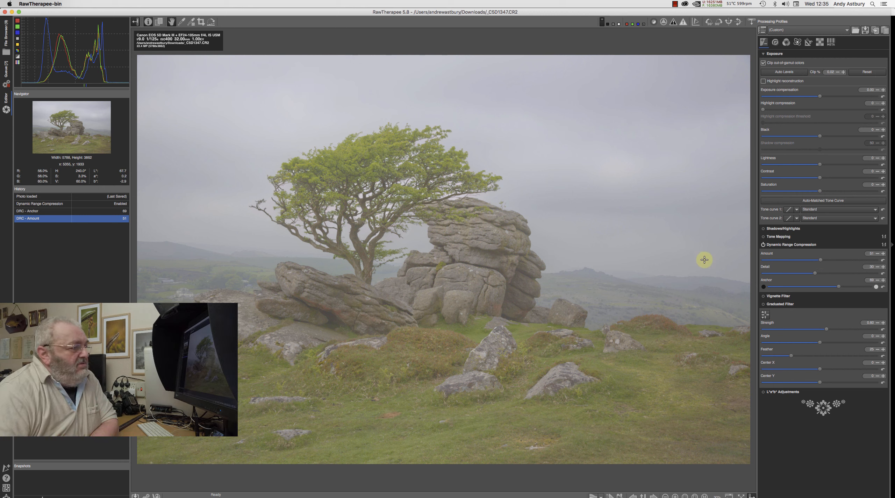
# Open a detail window on the rocks and place it over the sky beside the main rock stack.
pyautogui.moveTo(650, 495)
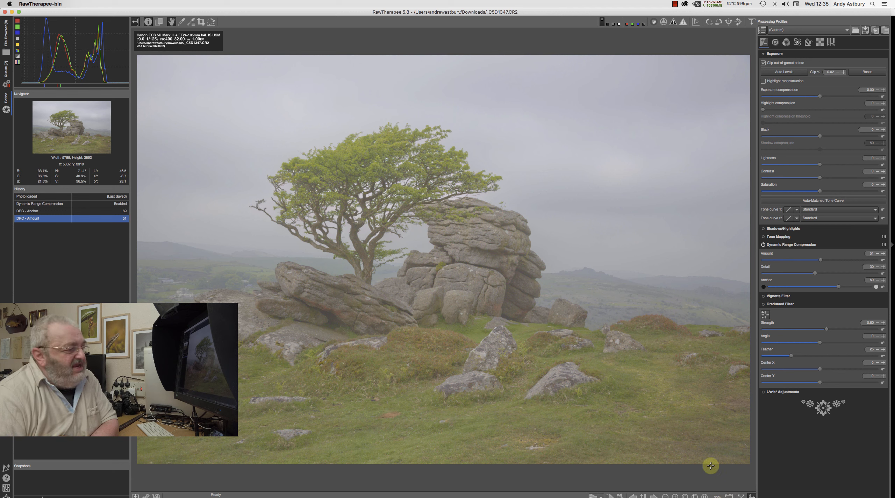
pyautogui.click(729, 496)
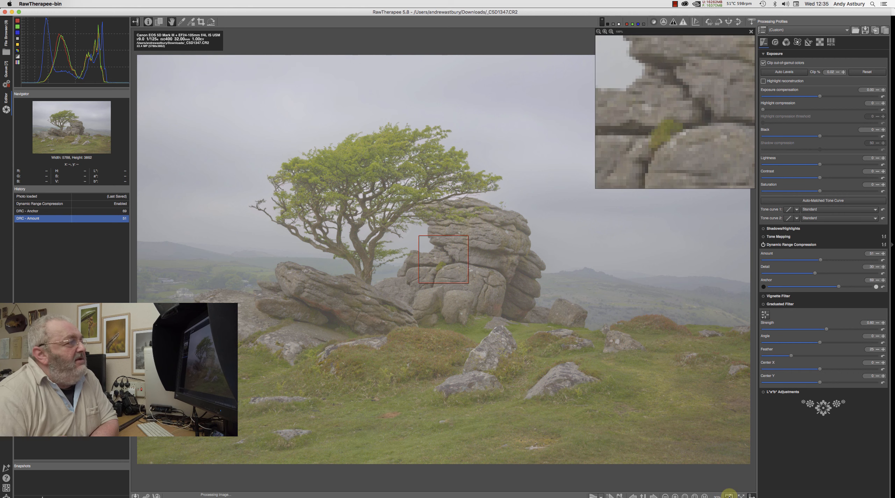
pyautogui.moveTo(674, 31); pyautogui.dragTo(629, 86)
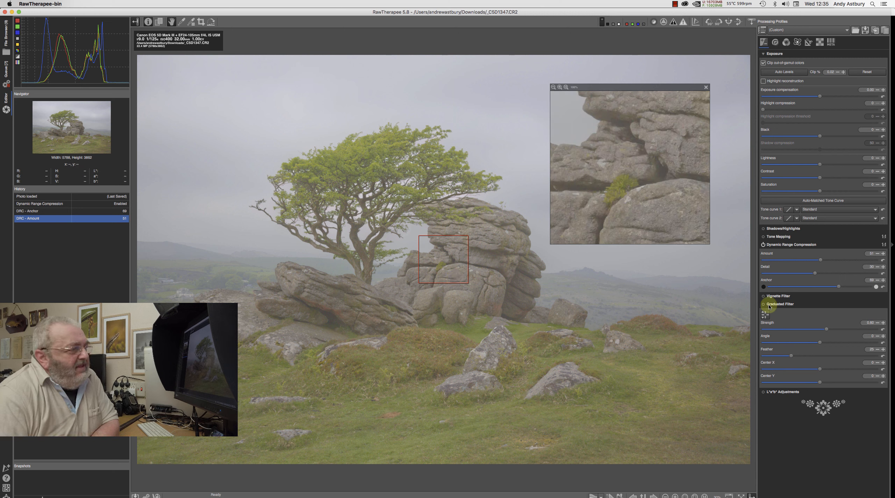
# Lower the Dynamic Range Compression Amount to 49 and enable Capture Sharpening for the raw file.
pyautogui.moveTo(821, 260); pyautogui.dragTo(818, 263)
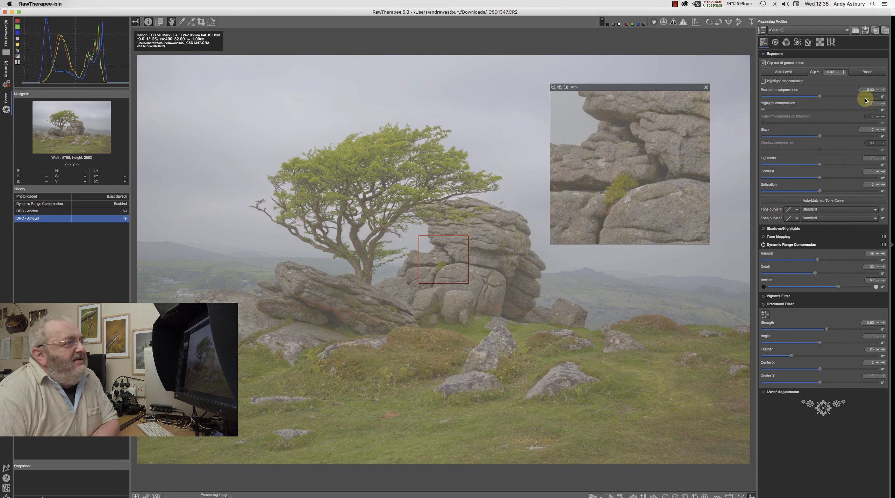
pyautogui.click(820, 43)
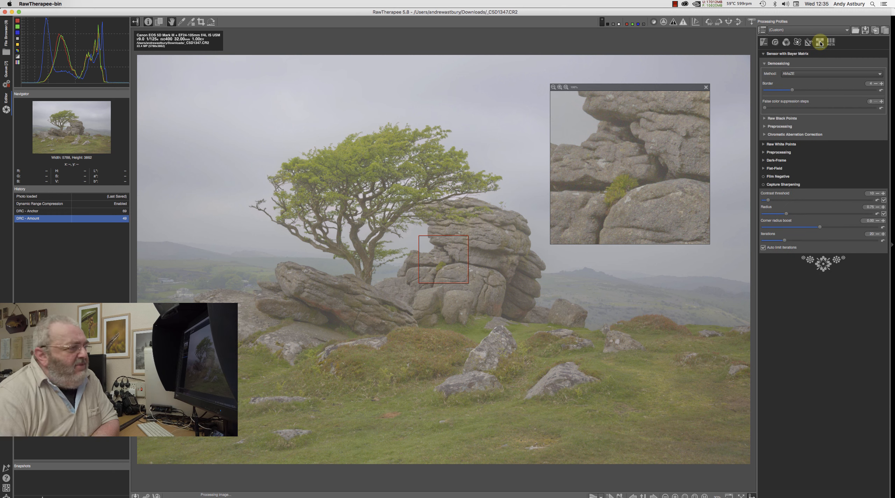
pyautogui.click(764, 185)
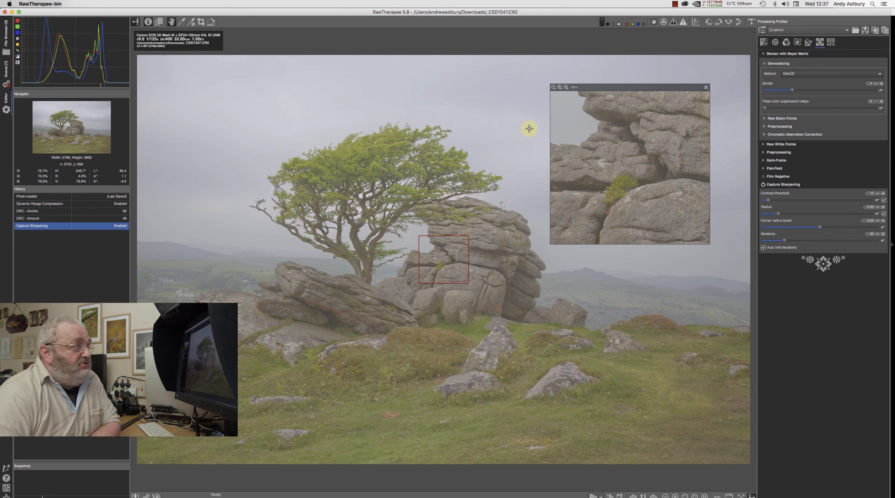
# Move the detail window's focus area to the slanted rocks below the tree and examine the dark crevice.
pyautogui.moveTo(436, 255); pyautogui.dragTo(321, 324)
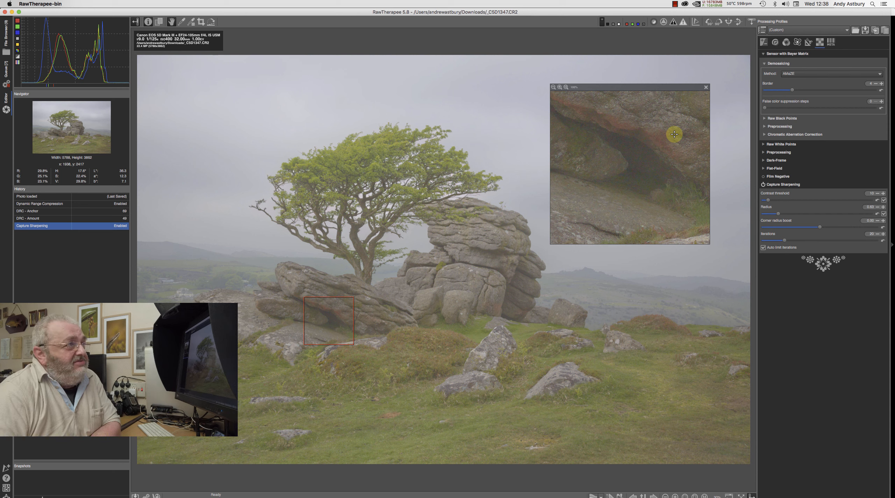
pyautogui.click(639, 126)
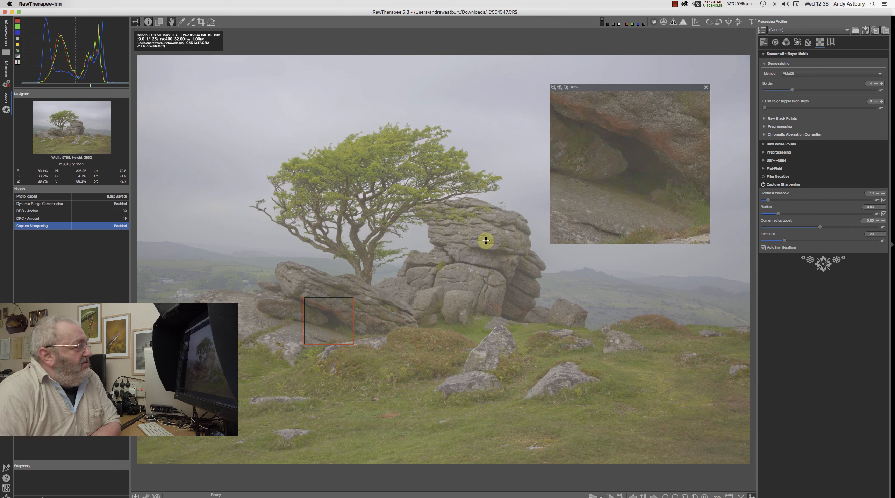
pyautogui.click(328, 314)
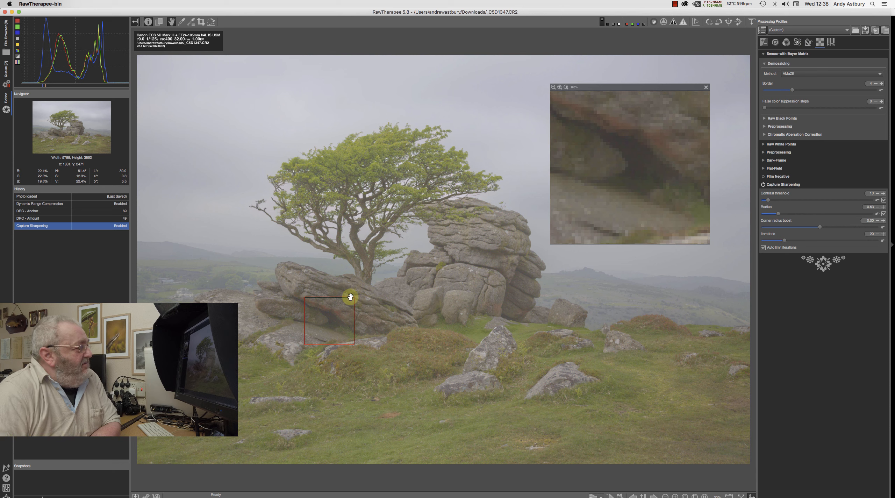
# Move the detail window's focus area to the main rock stack's edge, and enable Wavelet Levels with 9 wavelet levels.
pyautogui.moveTo(349, 297); pyautogui.dragTo(427, 236)
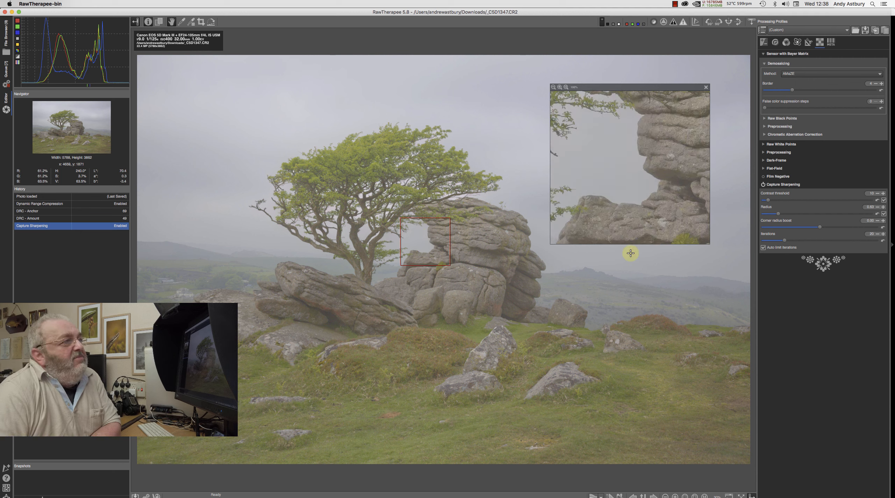
pyautogui.click(797, 42)
pyautogui.click(764, 70)
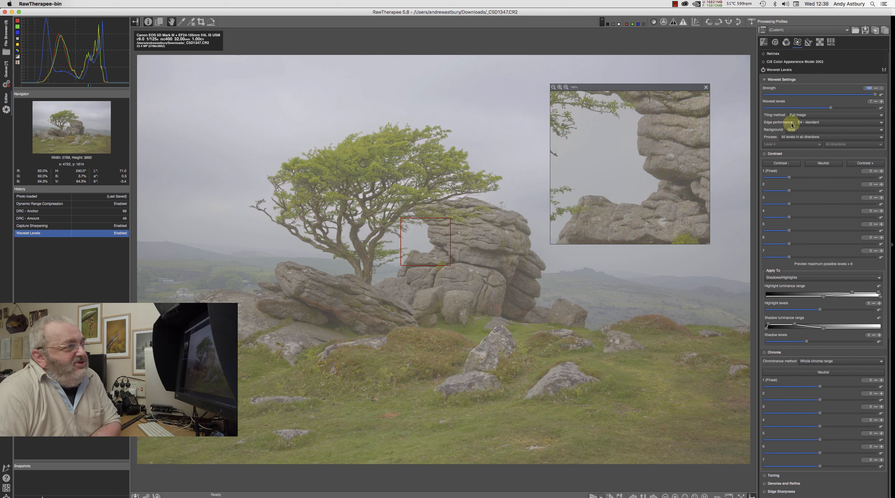
pyautogui.moveTo(807, 125)
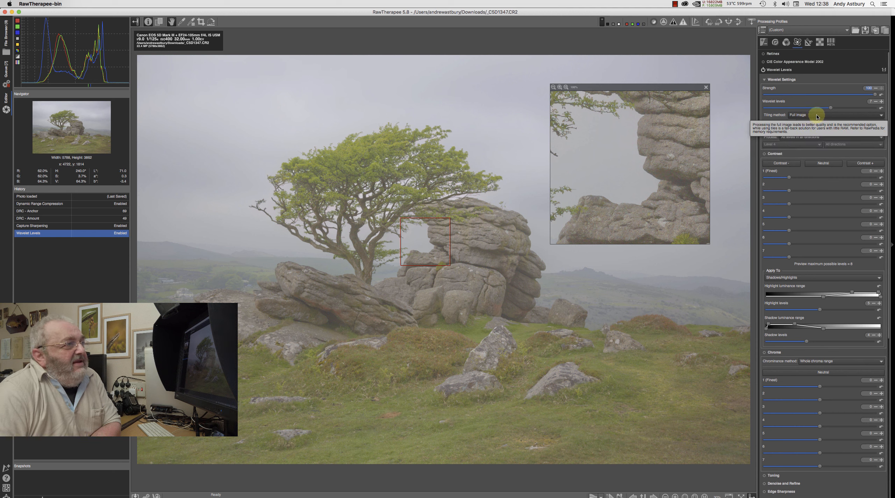
pyautogui.moveTo(831, 108); pyautogui.dragTo(891, 108)
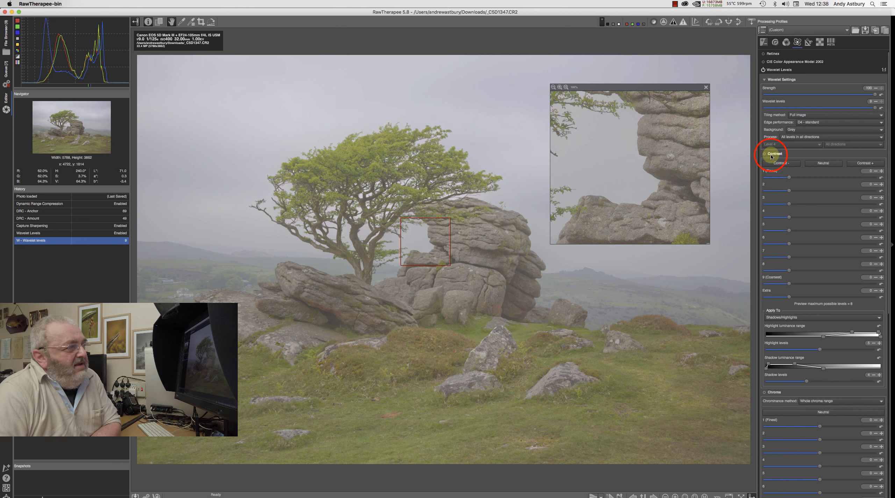
# Enable wavelet Contrast, raise its levels progressively from 7 at the coarsest to 63 at the finest, and apply it to the whole luminance range.
pyautogui.click(771, 155)
pyautogui.click(771, 155)
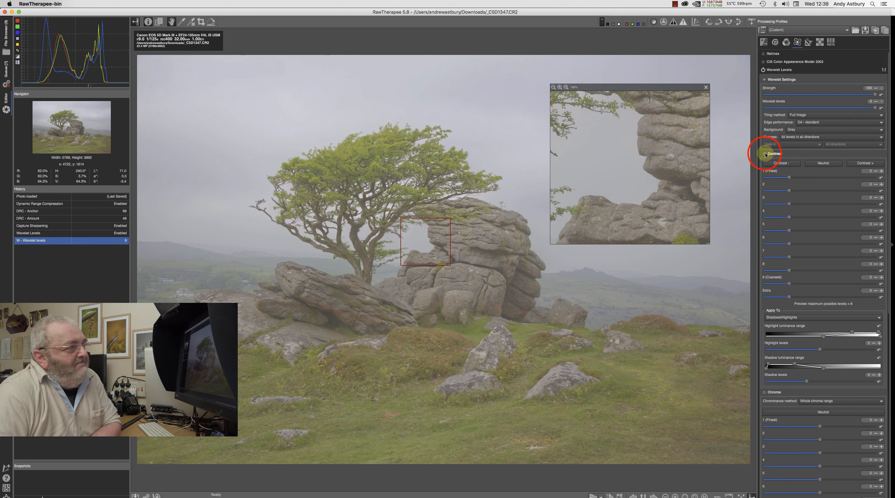
pyautogui.click(764, 155)
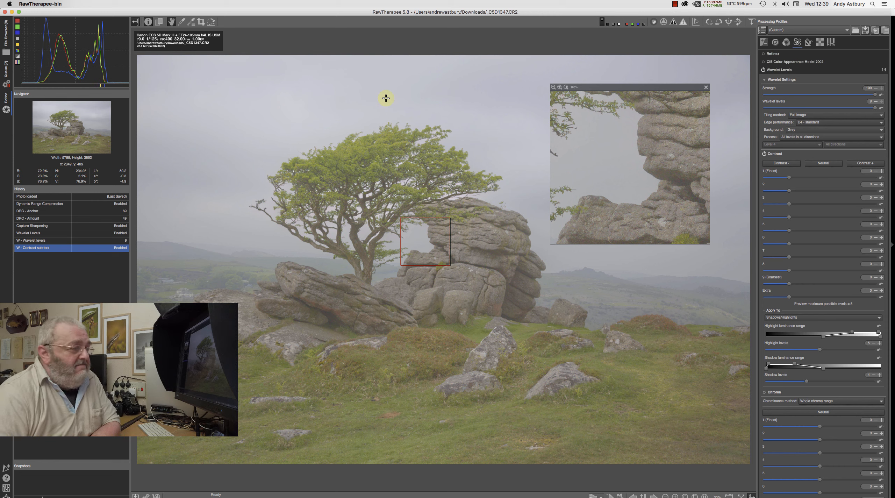
pyautogui.click(863, 164)
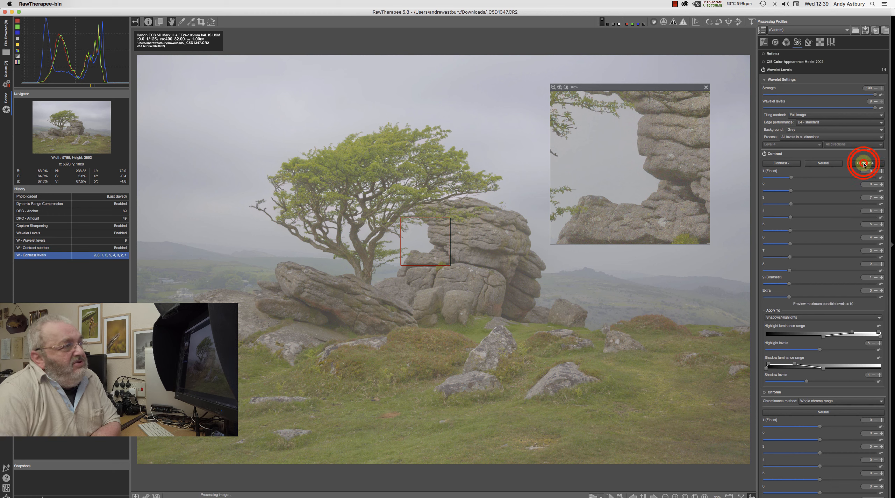
pyautogui.click(863, 164)
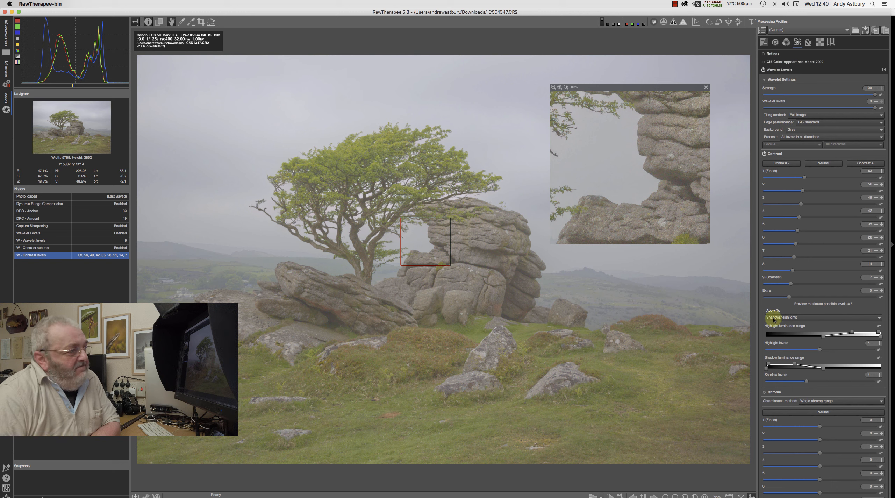
pyautogui.click(817, 318)
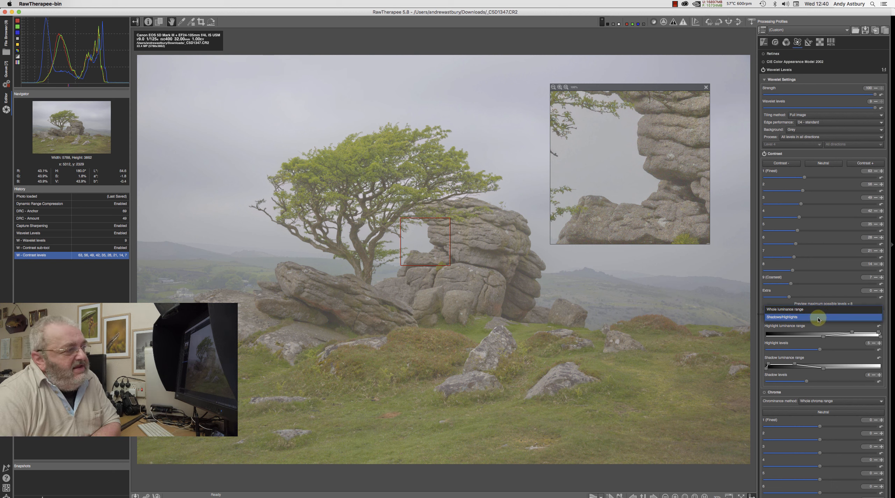
pyautogui.click(815, 310)
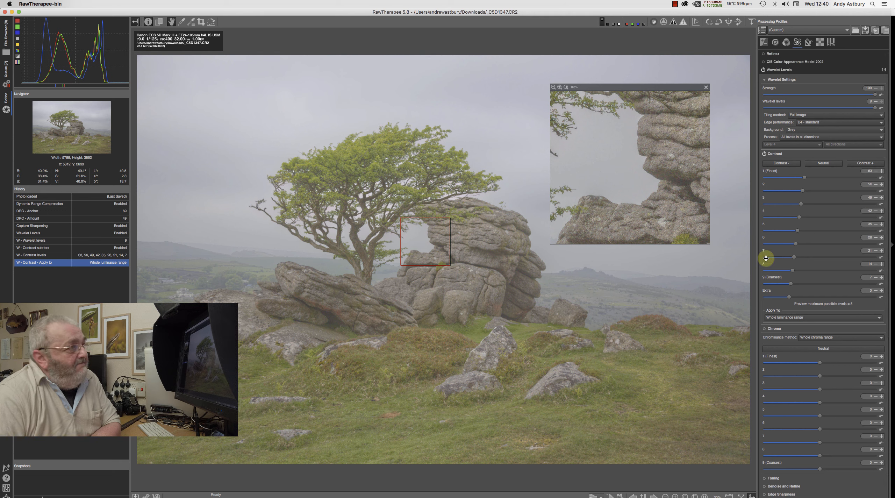
# Compare the rock stack's detail with wavelet Contrast disabled and enabled, shifting the detail view further onto the rock.
pyautogui.click(764, 153)
pyautogui.click(681, 164)
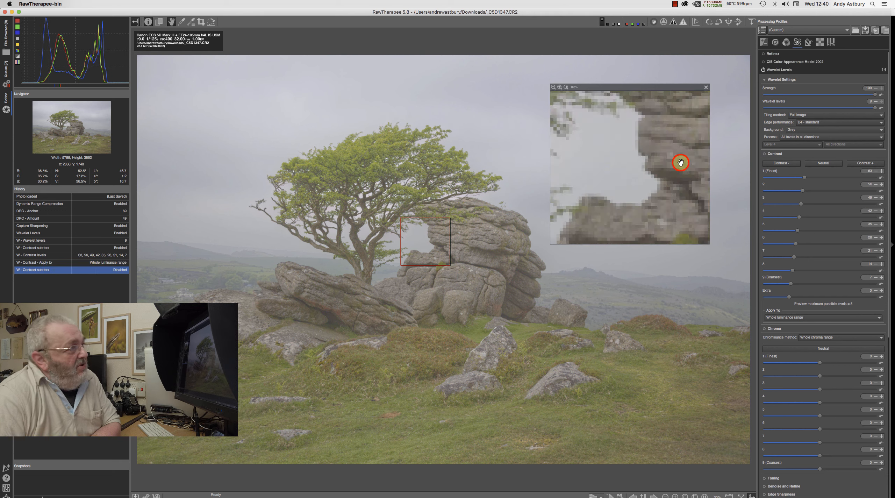
pyautogui.click(765, 154)
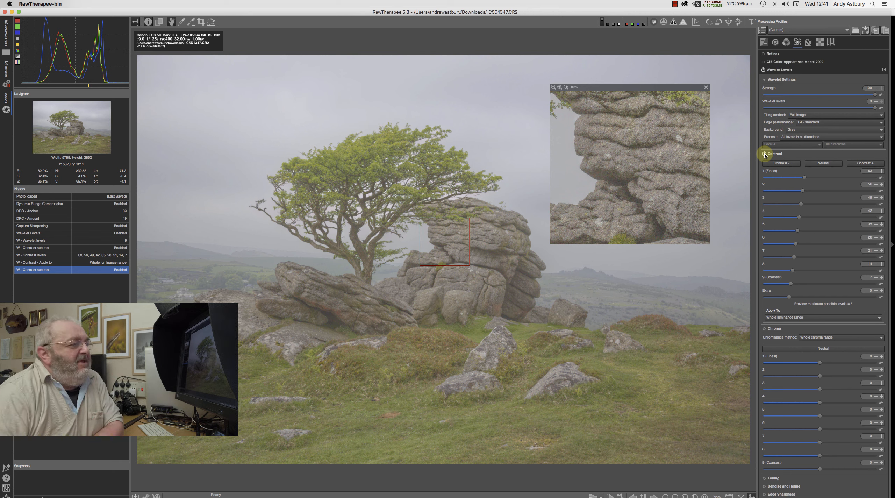
# Enable wavelet Chroma with the Link contrast levels method and raise the chroma-contrast link strength to about 22.
pyautogui.click(765, 330)
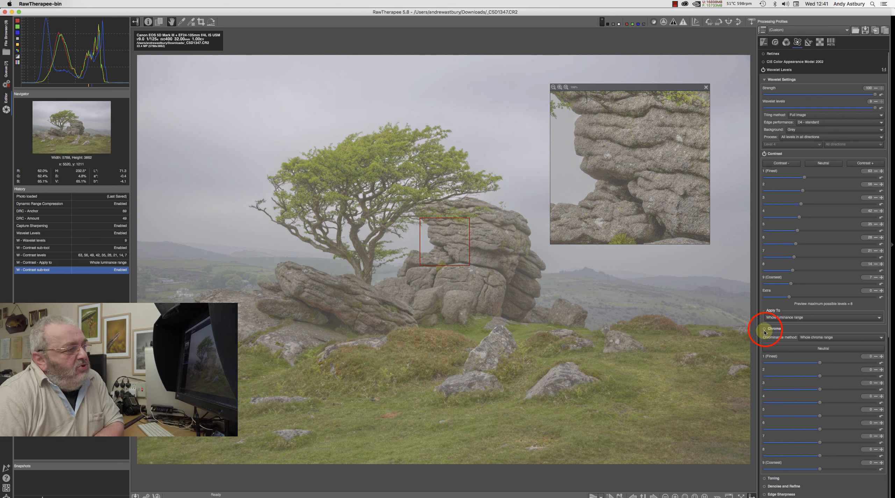
pyautogui.click(764, 329)
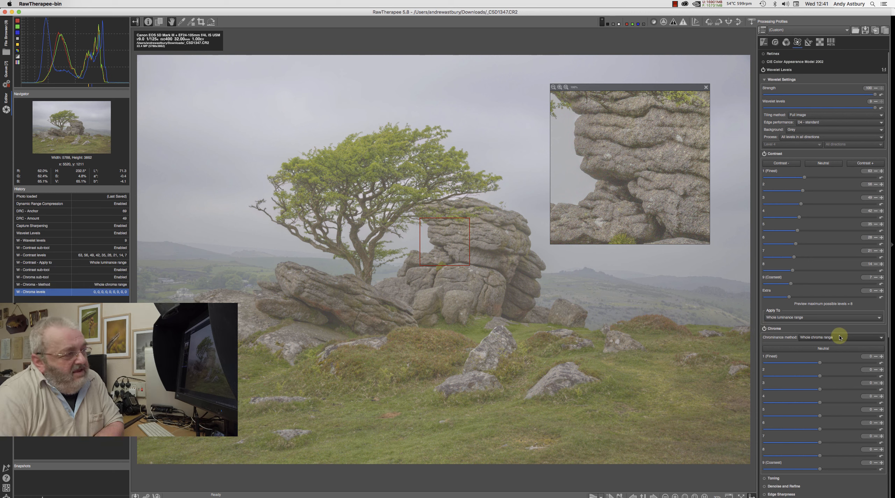
pyautogui.click(821, 338)
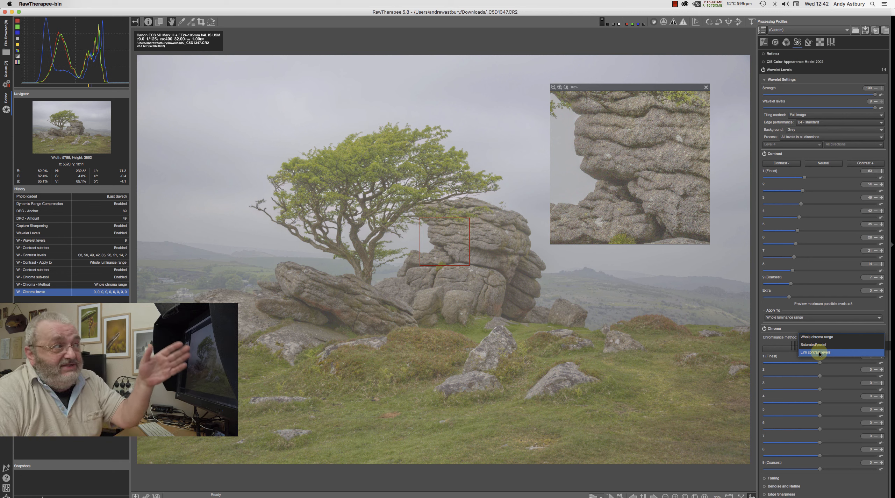
pyautogui.click(819, 352)
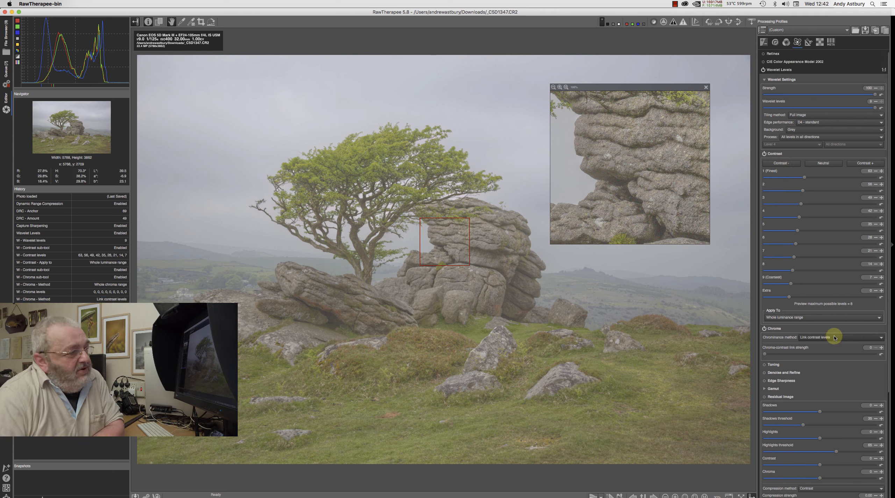
pyautogui.click(765, 354)
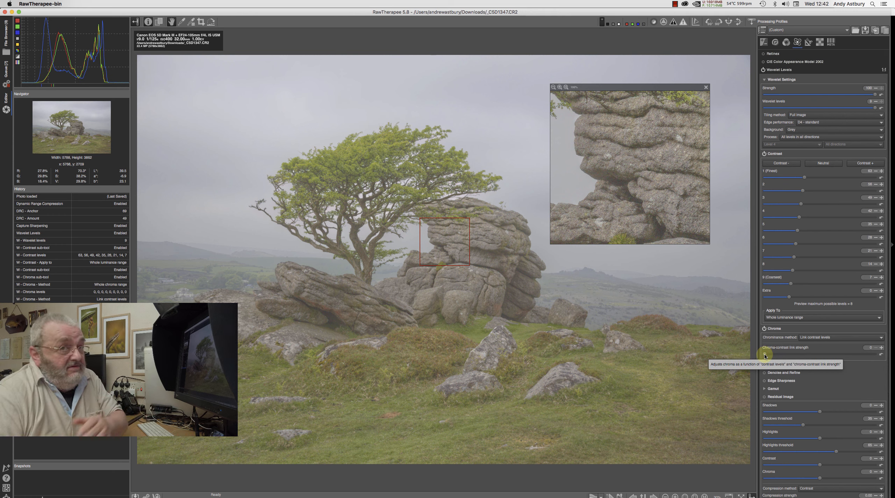
pyautogui.moveTo(764, 356); pyautogui.dragTo(781, 354)
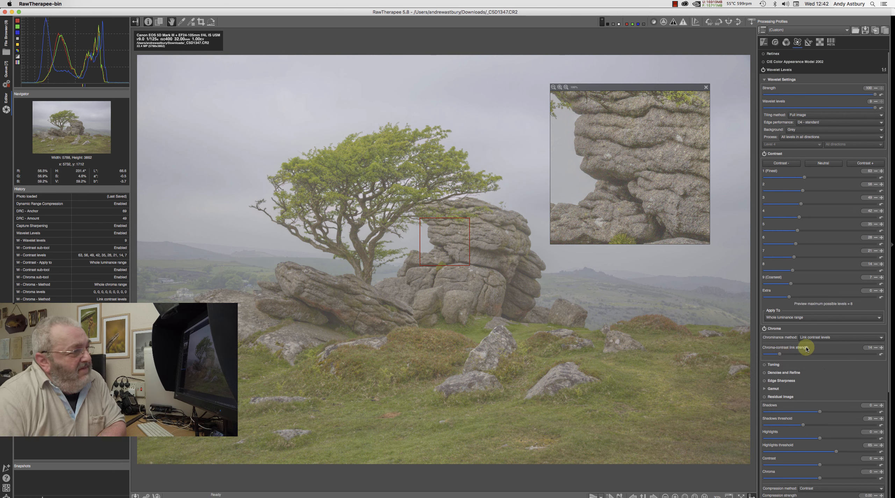
pyautogui.moveTo(781, 356); pyautogui.dragTo(791, 355)
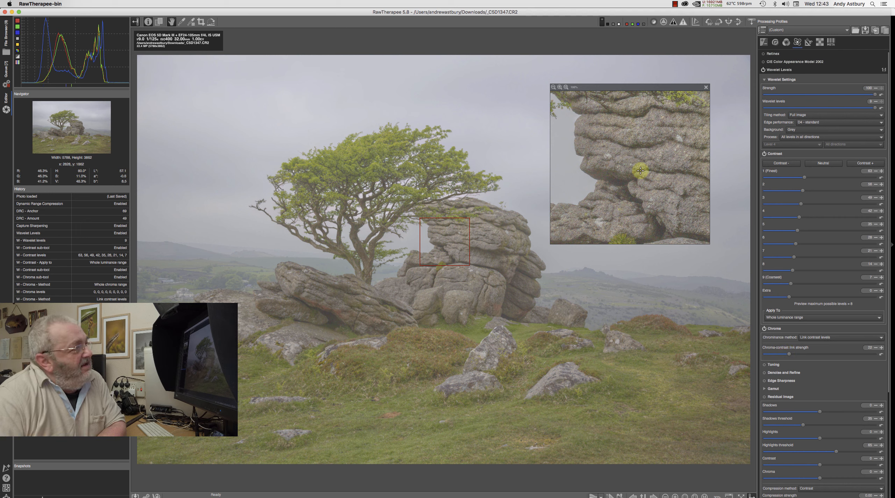
# Compare wavelet Chroma off and on in the detail window, focusing on the grass and heather at the rock stack's base.
pyautogui.click(764, 329)
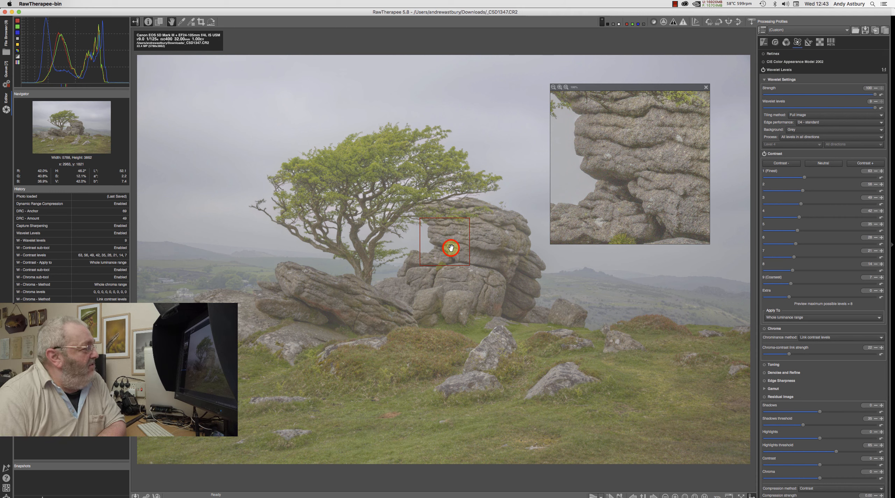
pyautogui.moveTo(451, 248); pyautogui.dragTo(474, 326)
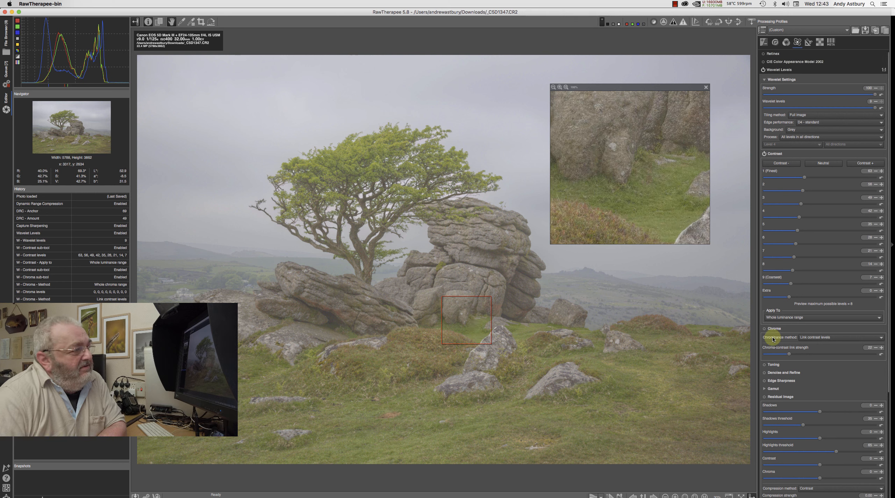
pyautogui.click(764, 330)
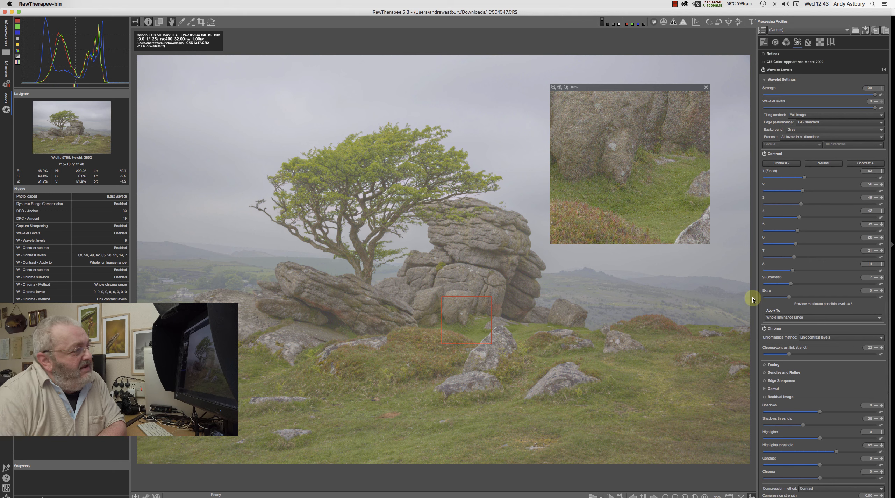
pyautogui.click(766, 331)
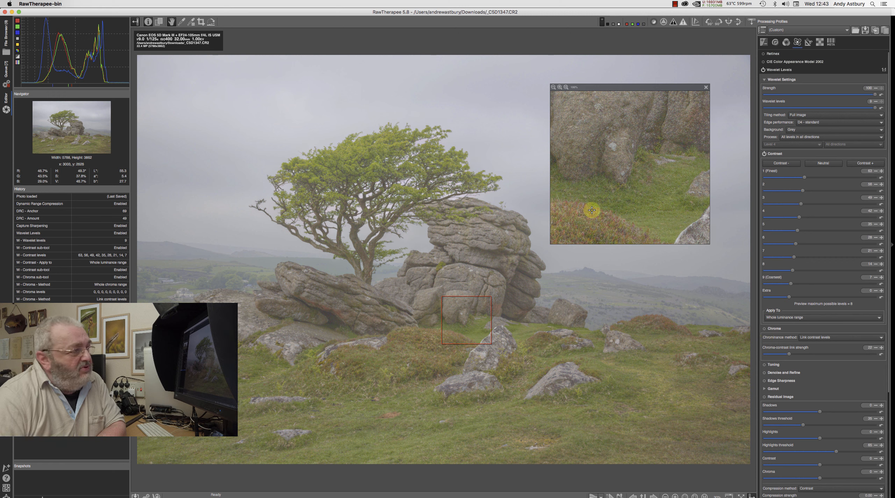
pyautogui.click(765, 331)
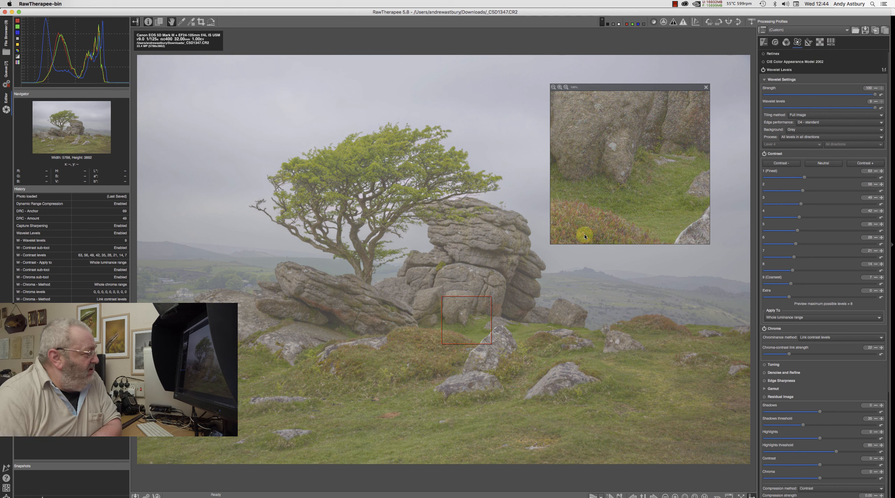
# Examine the rock stack's lower edge and the tree trunk's base in the detail window.
pyautogui.click(452, 317)
pyautogui.moveTo(452, 317); pyautogui.dragTo(427, 254)
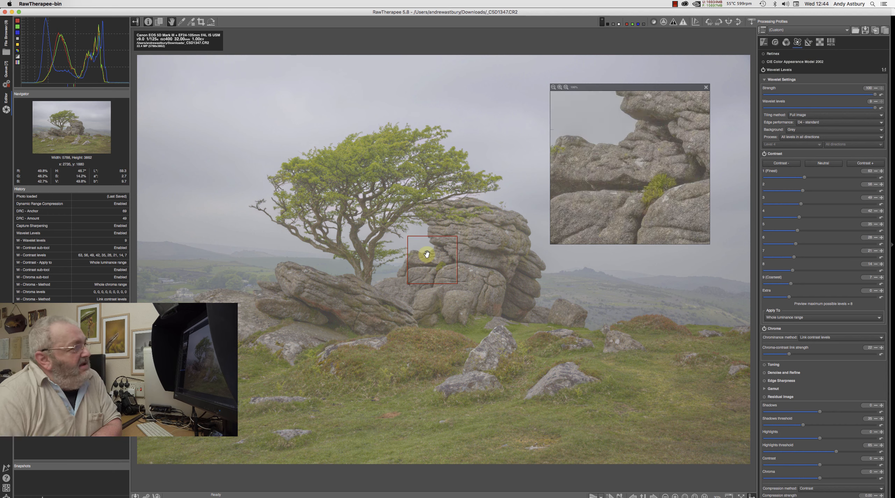
pyautogui.click(437, 267)
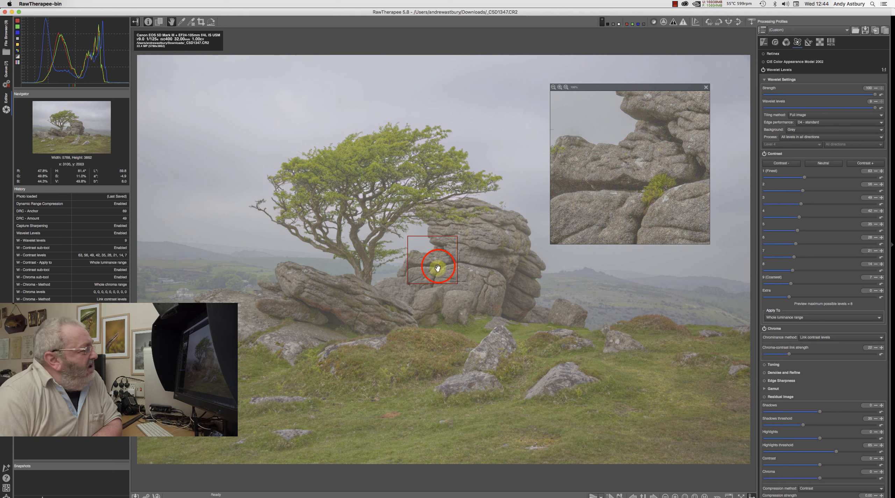
pyautogui.moveTo(438, 267); pyautogui.dragTo(358, 273)
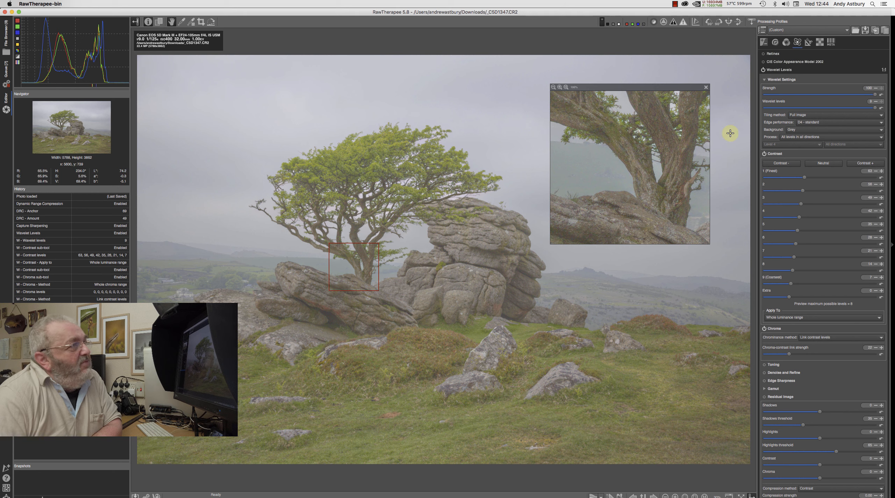
# Change the raw demosaicing method to AMaZE+VNG4.
pyautogui.click(820, 44)
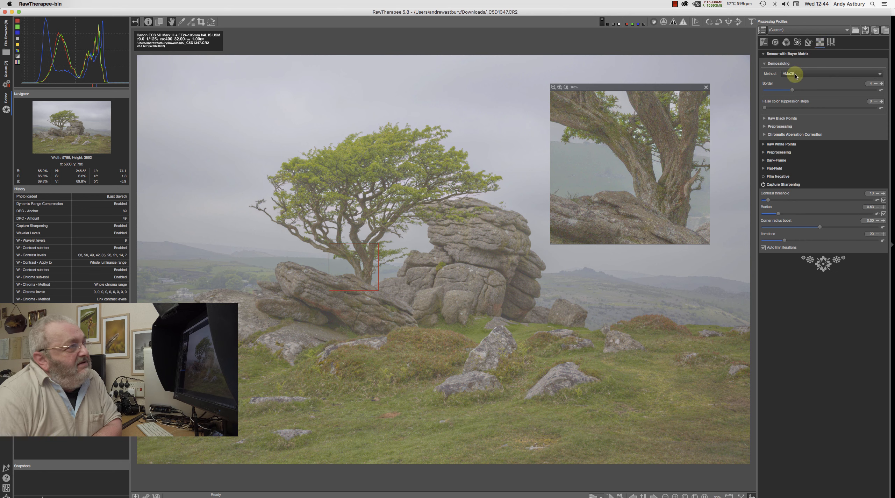
pyautogui.click(795, 74)
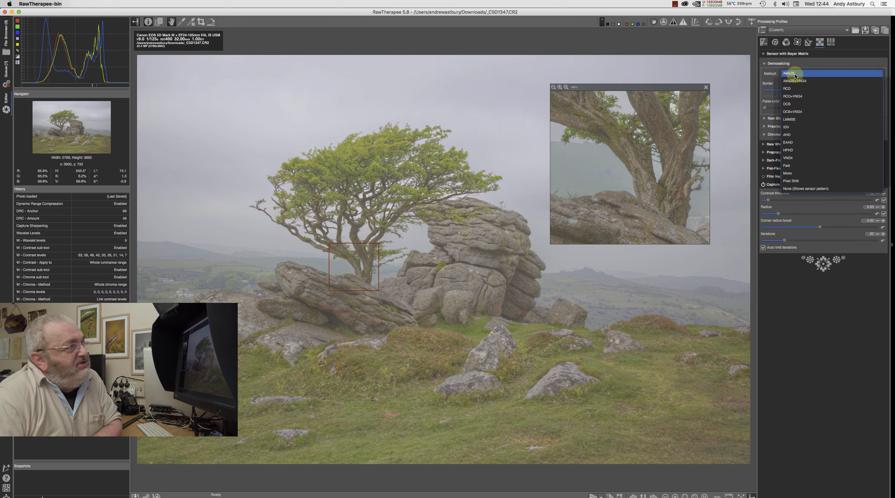
pyautogui.click(796, 81)
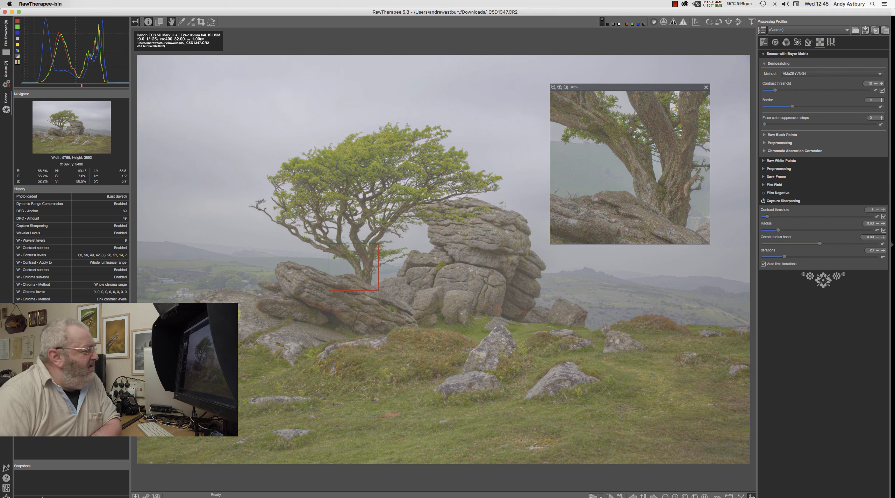
# Focus the detail window on the dark crevice below the tree, enable Noise Reduction and raise its Luminance slightly.
pyautogui.moveTo(352, 265); pyautogui.dragTo(327, 328)
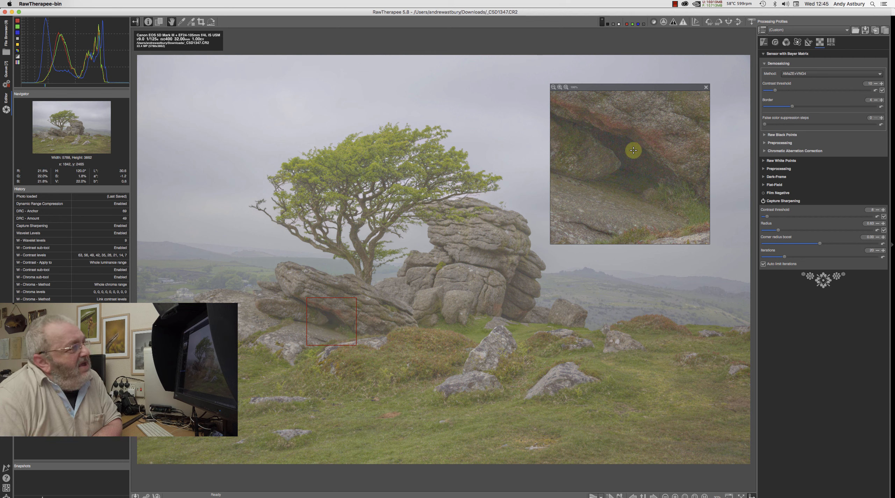
pyautogui.click(775, 42)
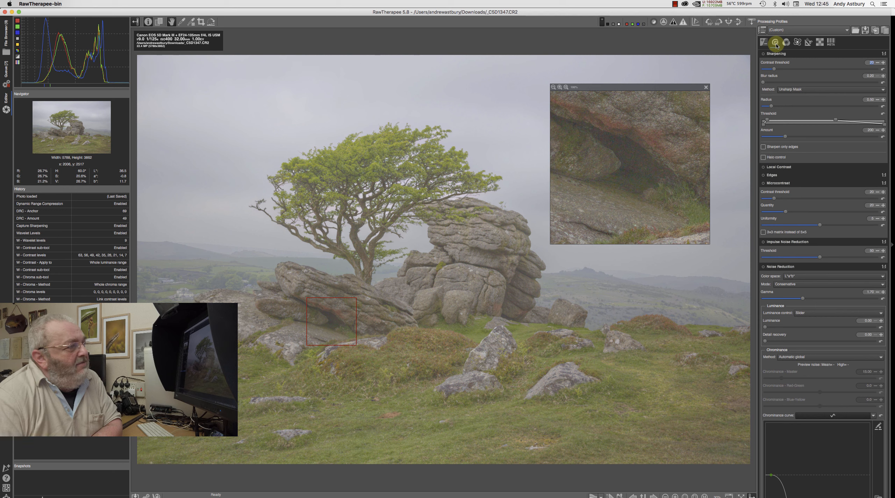
pyautogui.click(763, 268)
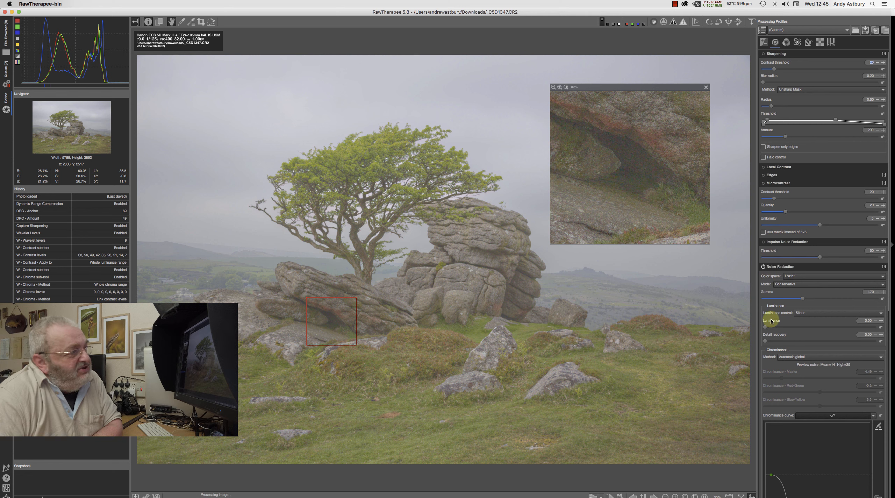
pyautogui.click(765, 327)
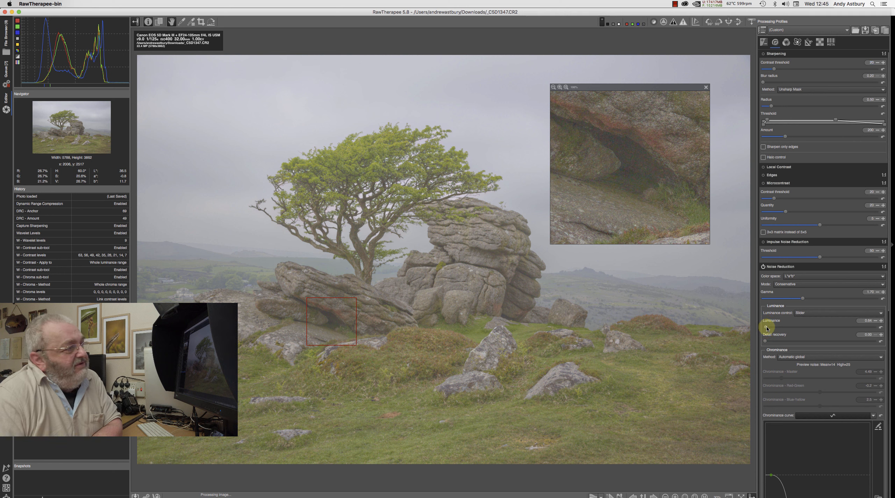
pyautogui.moveTo(765, 327); pyautogui.dragTo(771, 328)
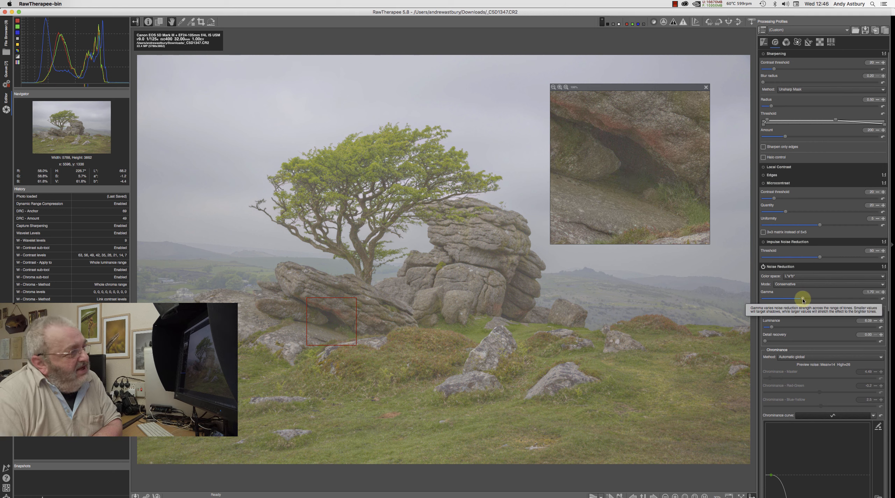
# Raise the Noise Reduction Luminance to about 14.7 while checking the dark crevice in the detail window.
pyautogui.moveTo(772, 327); pyautogui.dragTo(777, 328)
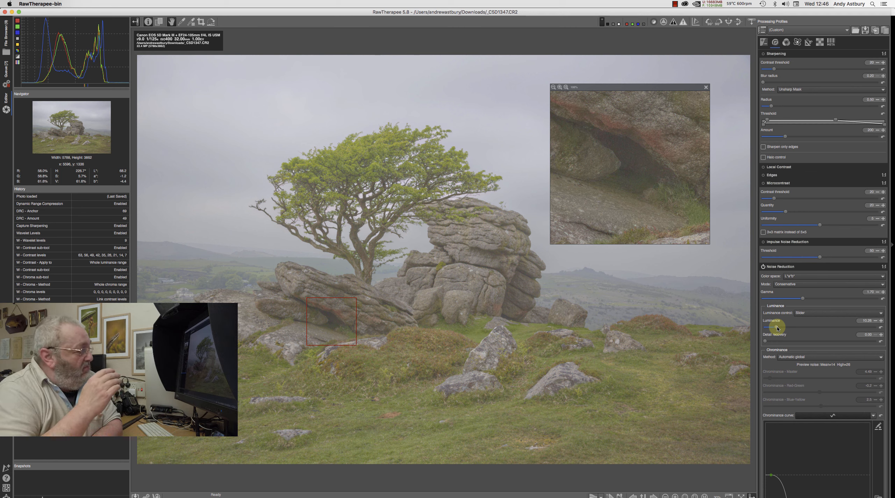
pyautogui.moveTo(777, 328); pyautogui.dragTo(782, 329)
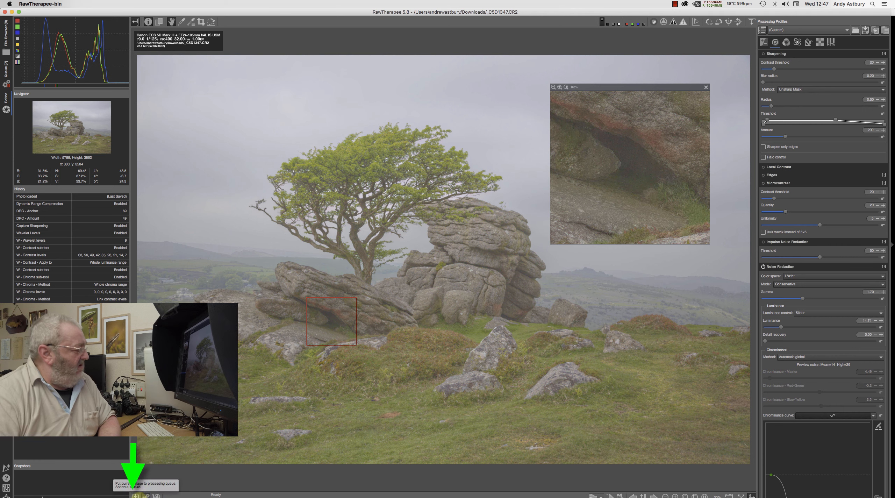
# Save the processed image immediately to Downloads as a 16-bit TIFF named _C5D1347YTD.
pyautogui.click(135, 495)
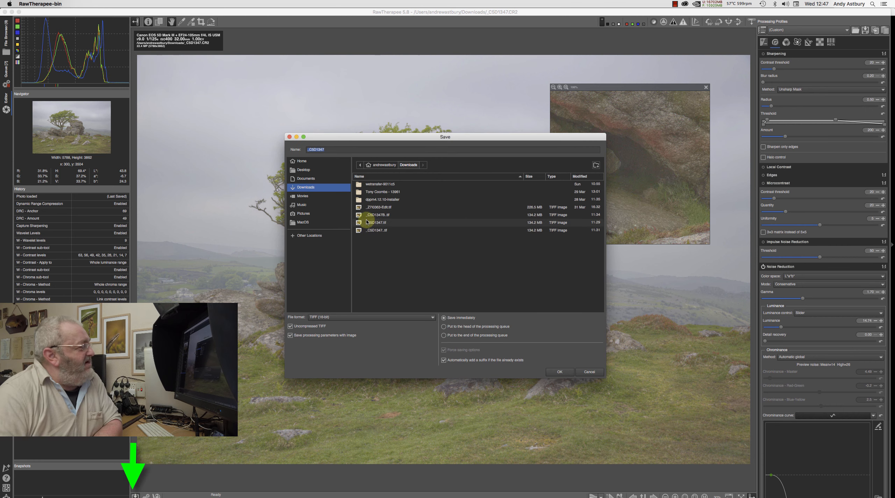
pyautogui.click(327, 149)
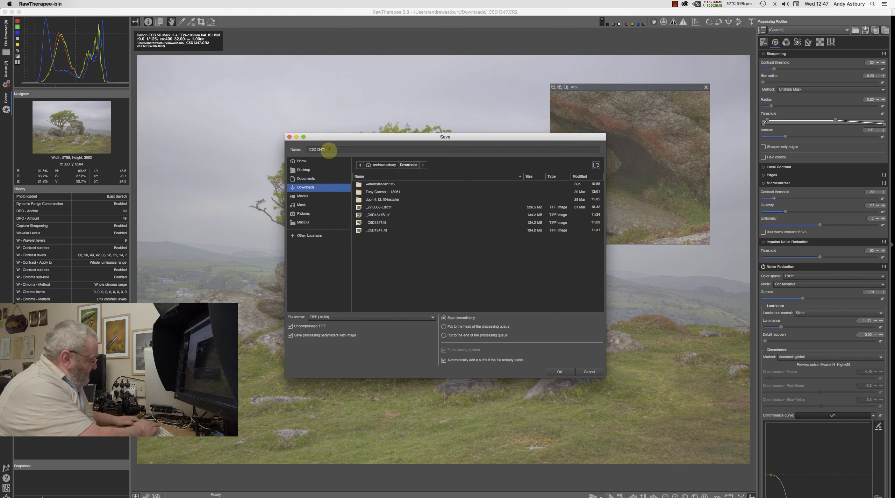
pyautogui.write('YTD')
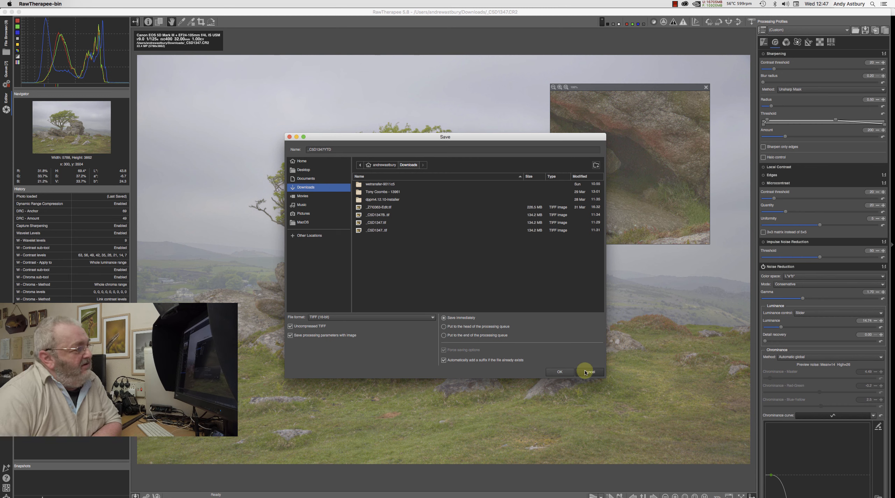
pyautogui.click(557, 372)
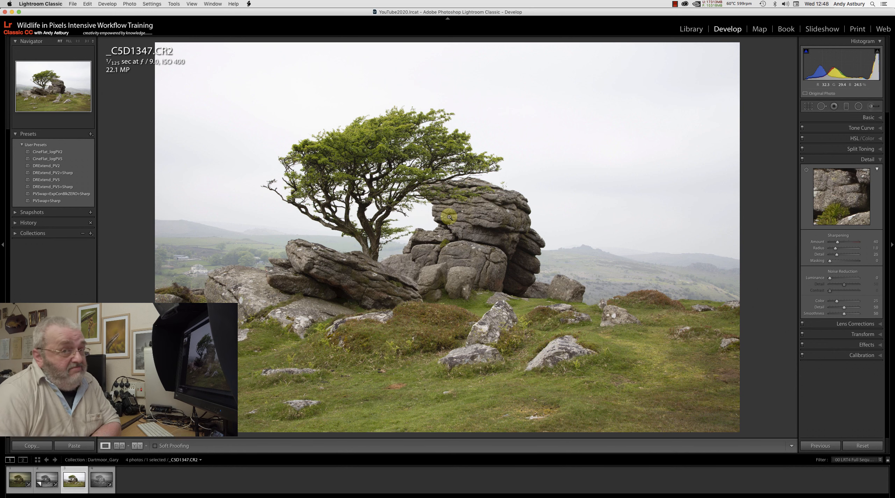
# In Lightroom Classic, go to the raw photo's folder in the Library and synchronize the Downloads folder, importing new photos.
pyautogui.rightClick(344, 287)
pyautogui.moveTo(345, 289)
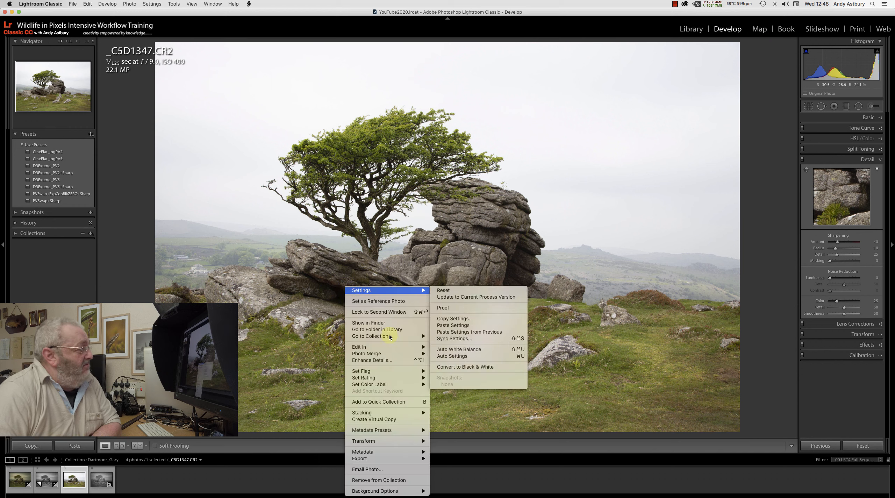
pyautogui.moveTo(394, 356)
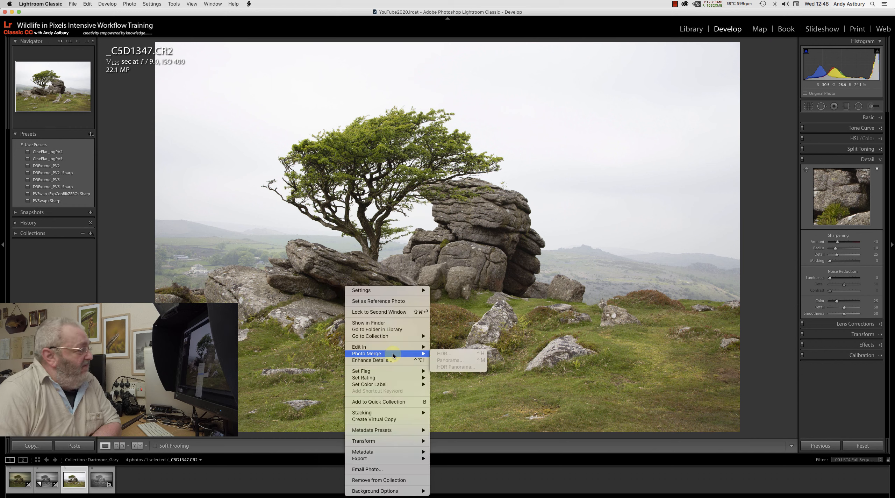
pyautogui.click(373, 330)
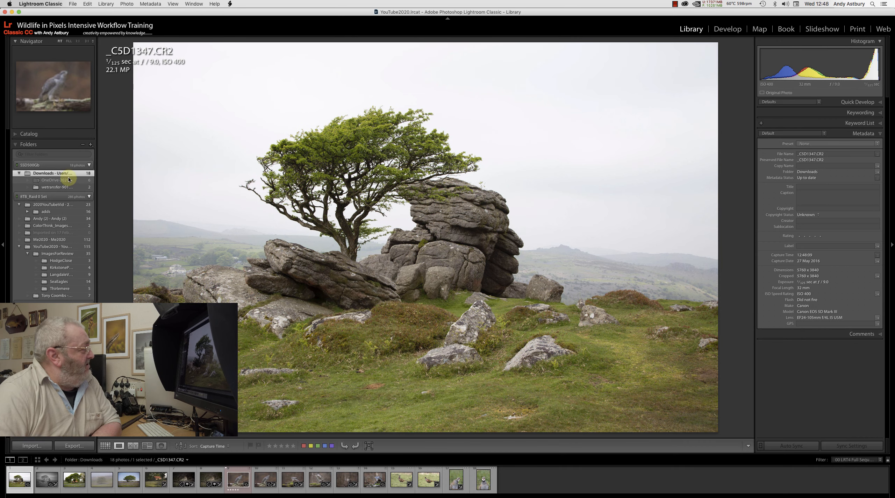
pyautogui.rightClick(66, 174)
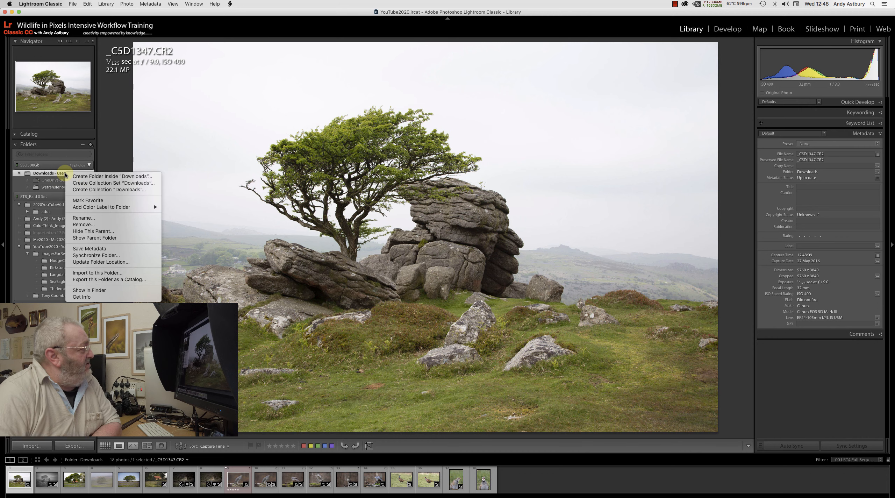
pyautogui.click(100, 255)
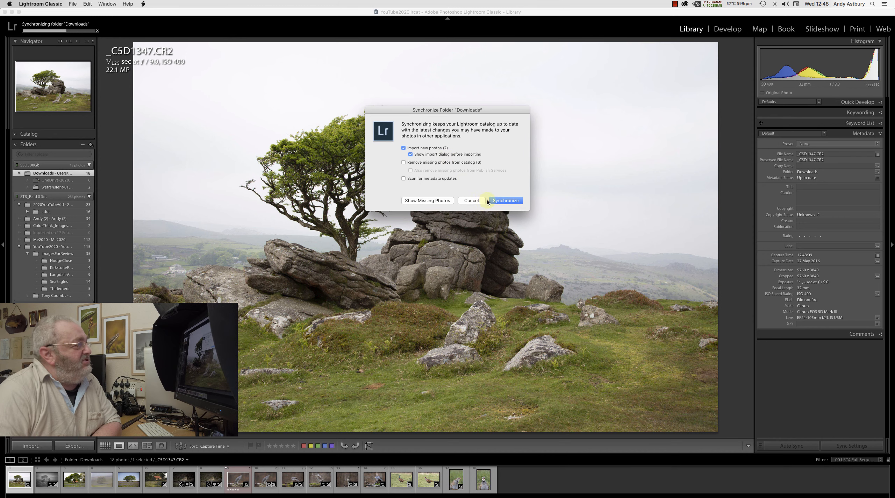
pyautogui.click(503, 200)
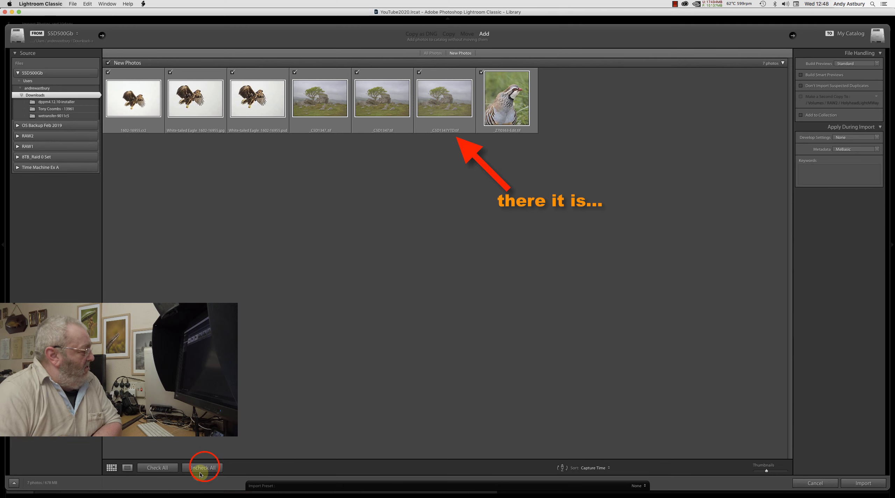
# Deselect all the new photos and import only _C5D1347YTD.tif.
pyautogui.click(201, 468)
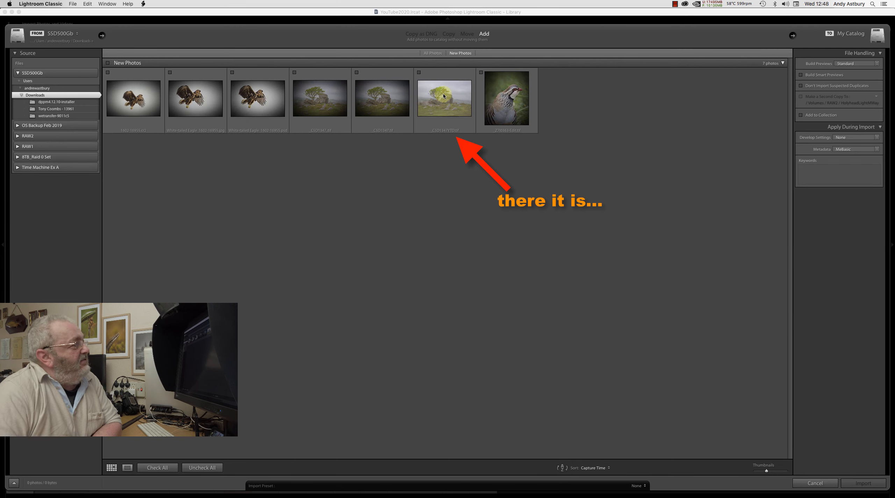
pyautogui.click(420, 73)
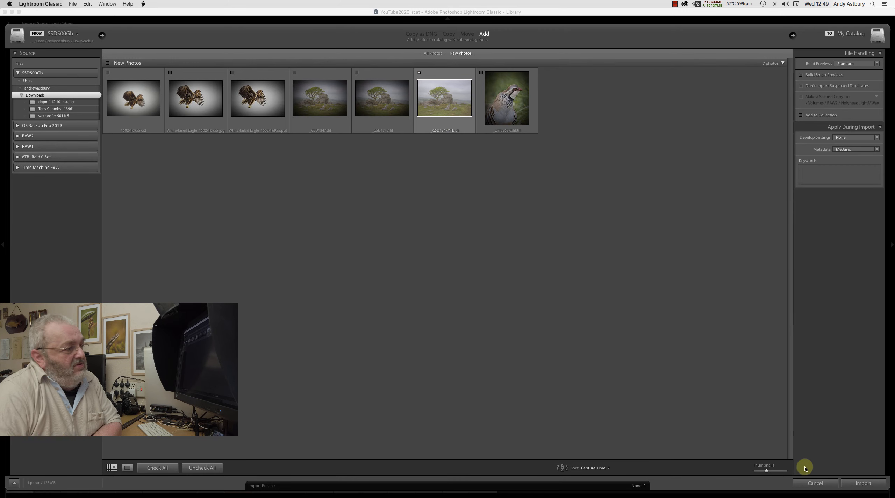
pyautogui.click(862, 483)
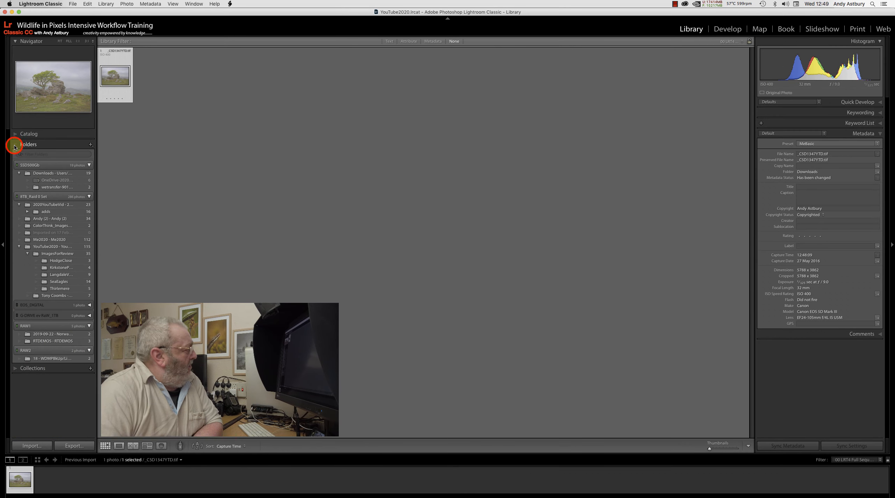
# Add the imported TIFF to the Dartmoor_Gary collection and open that collection.
pyautogui.click(15, 144)
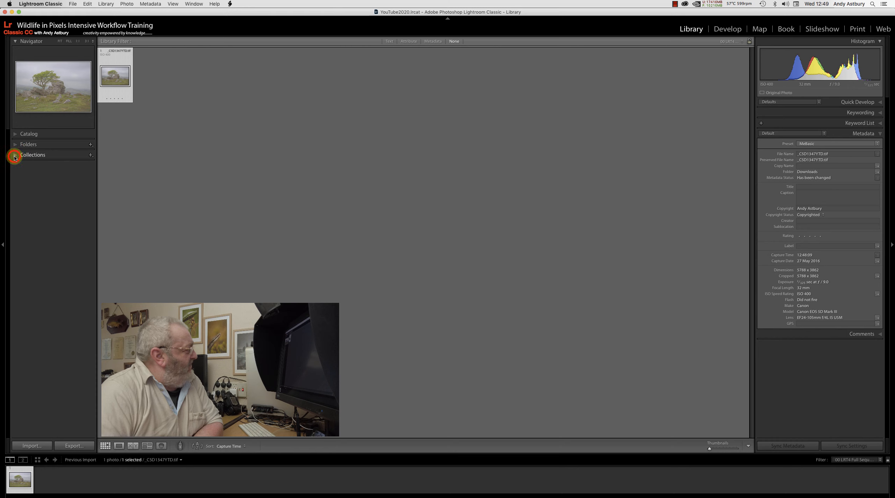
pyautogui.click(15, 155)
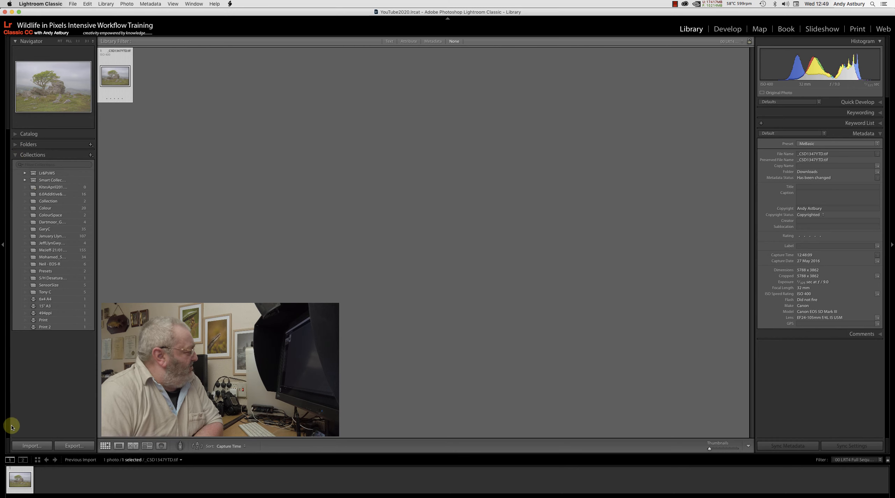
pyautogui.moveTo(17, 479); pyautogui.dragTo(50, 221)
pyautogui.click(50, 222)
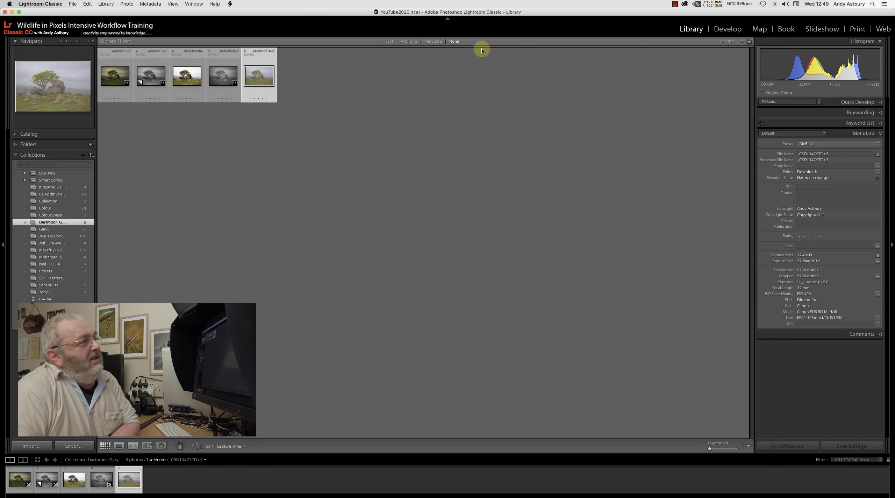
# Open the _C5D1347YTD.tif photo for developing and change its treatment to Black & White.
pyautogui.click(724, 30)
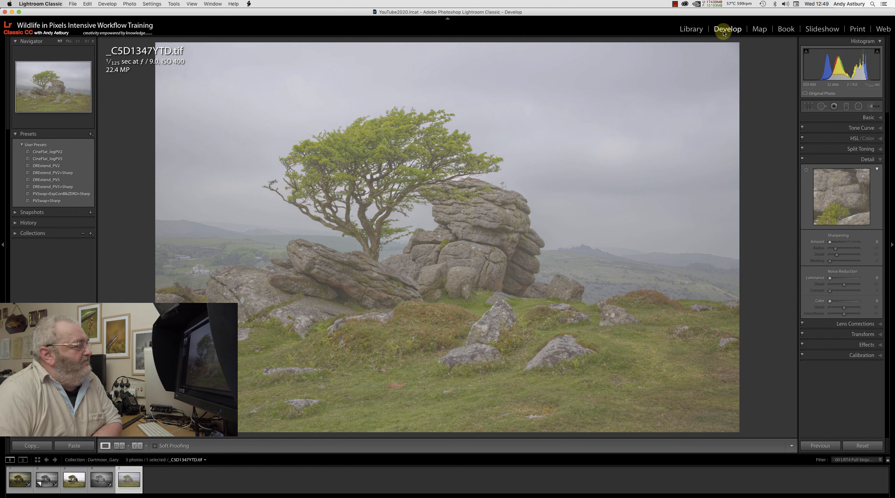
pyautogui.click(869, 118)
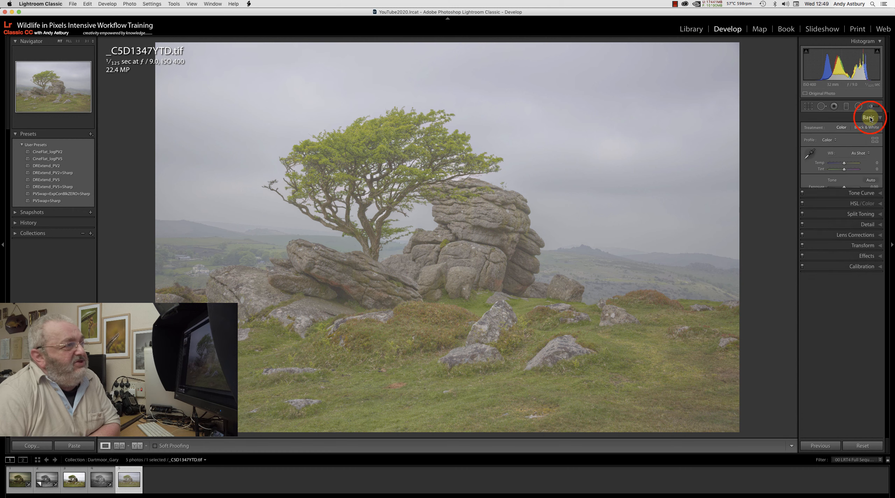
pyautogui.click(867, 129)
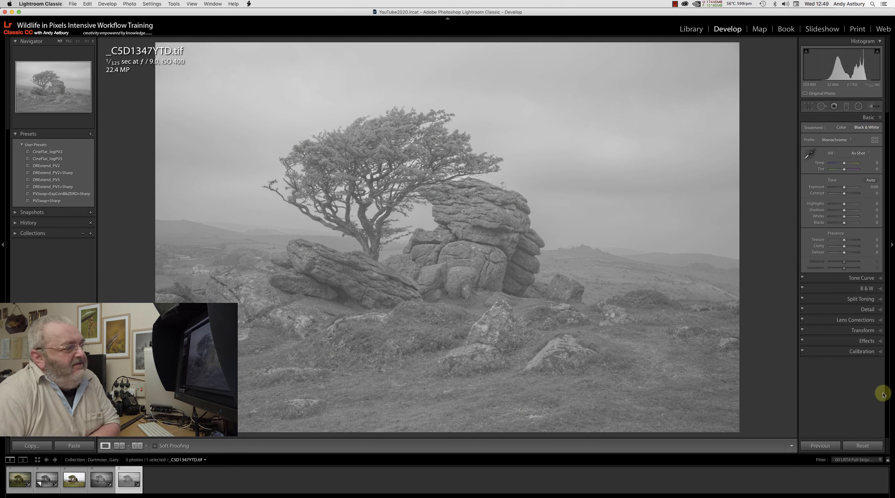
# Try the Calibration Blue Primary saturation at -100 to judge the sky, and settle on +70.
pyautogui.click(860, 351)
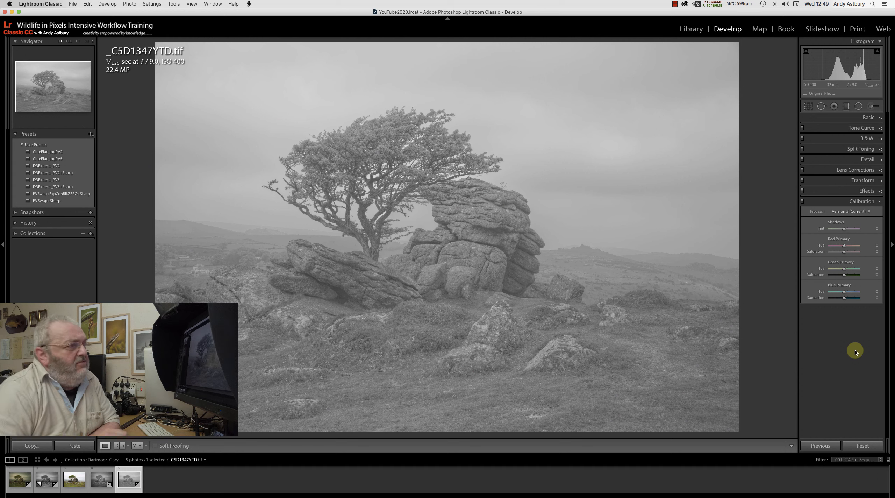
pyautogui.click(844, 298)
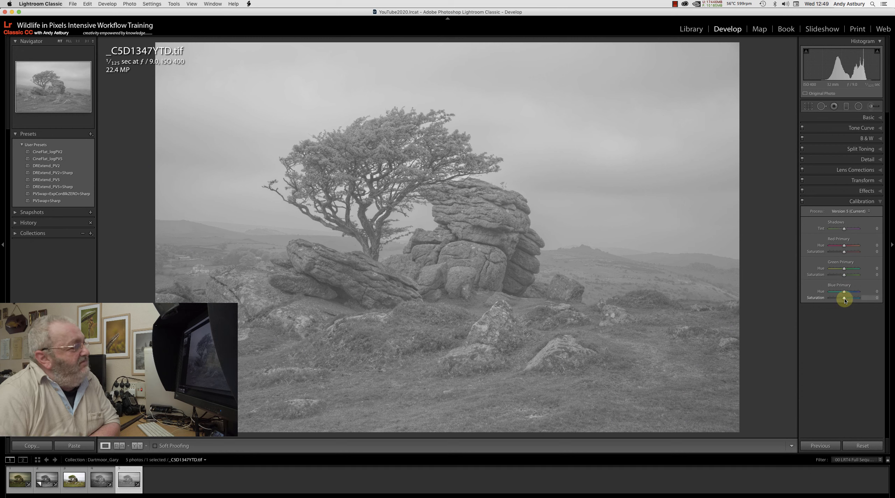
pyautogui.moveTo(844, 299); pyautogui.dragTo(825, 302)
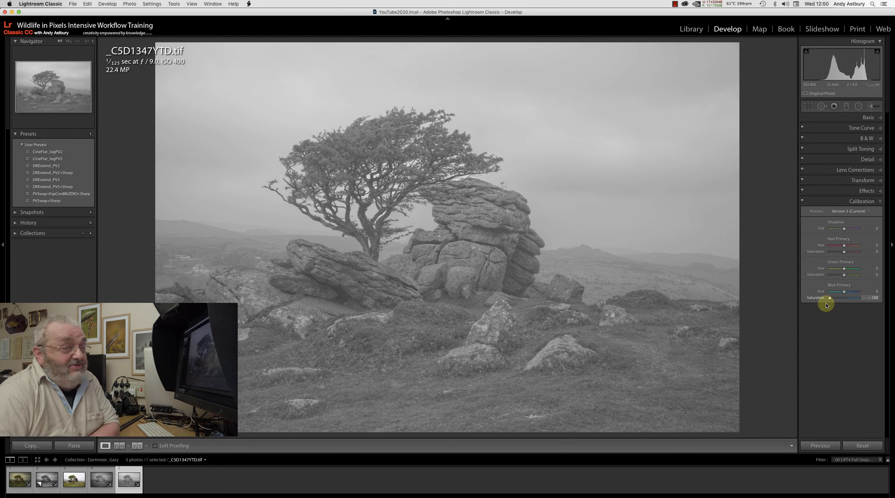
pyautogui.moveTo(827, 305); pyautogui.dragTo(854, 303)
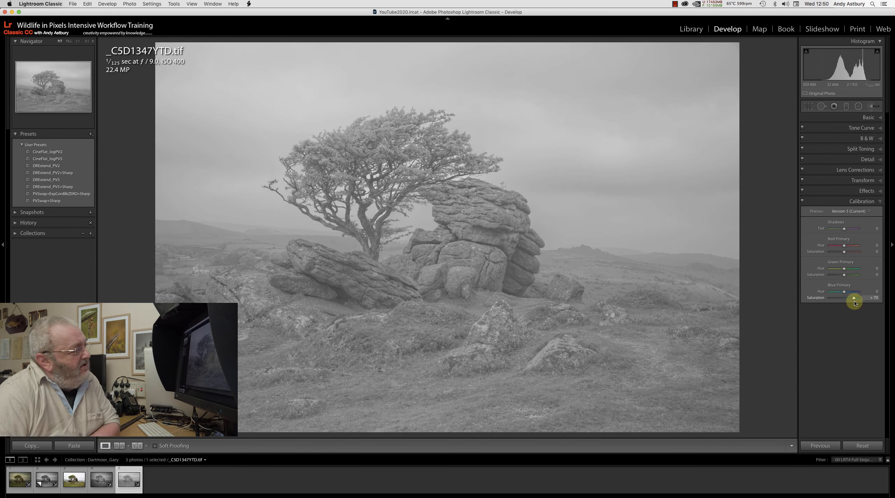
# In Calibration, set Green Primary saturation to -46 and hue to +31, and Red Primary saturation to -58.
pyautogui.click(844, 276)
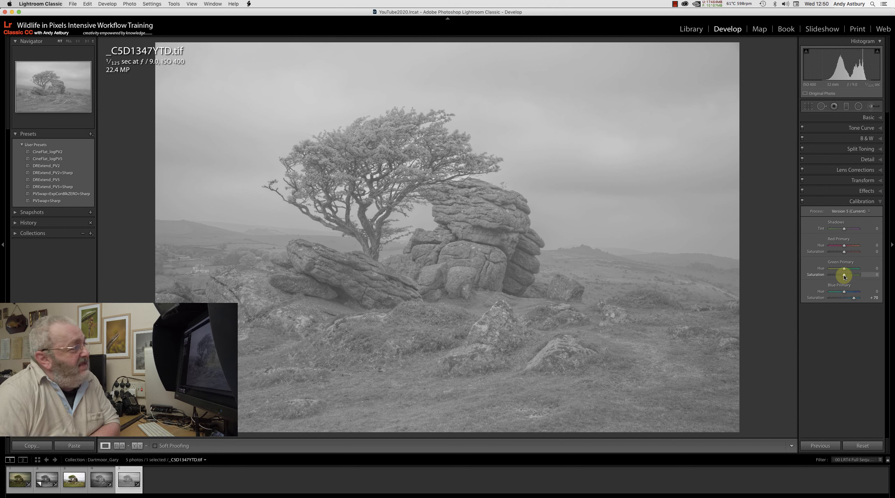
pyautogui.moveTo(844, 276)
pyautogui.mouseDown()
pyautogui.moveTo(861, 277)
pyautogui.moveTo(819, 273)
pyautogui.moveTo(850, 275)
pyautogui.moveTo(837, 276)
pyautogui.mouseUp()
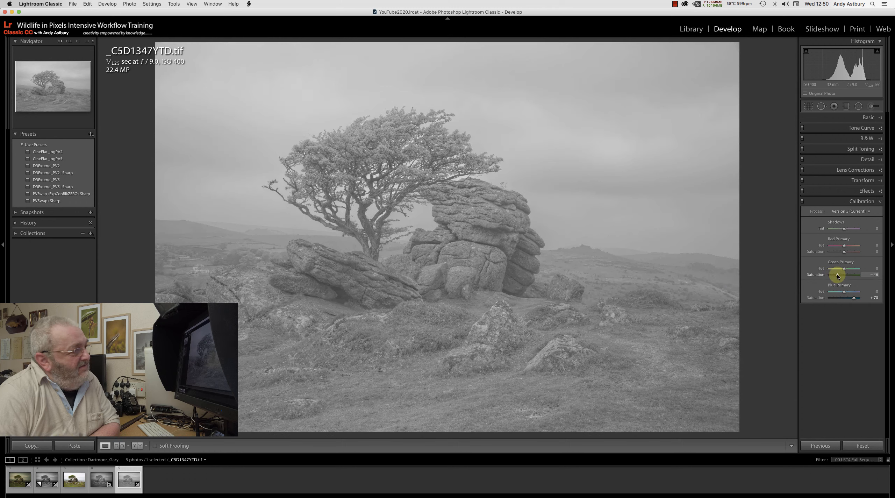
pyautogui.click(843, 269)
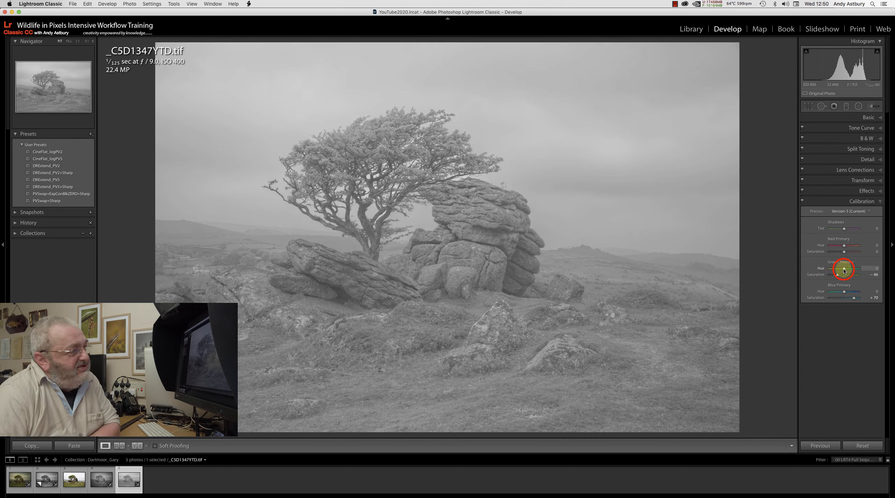
pyautogui.click(844, 270)
pyautogui.moveTo(843, 270)
pyautogui.mouseDown()
pyautogui.moveTo(834, 272)
pyautogui.moveTo(856, 270)
pyautogui.moveTo(846, 271)
pyautogui.mouseUp()
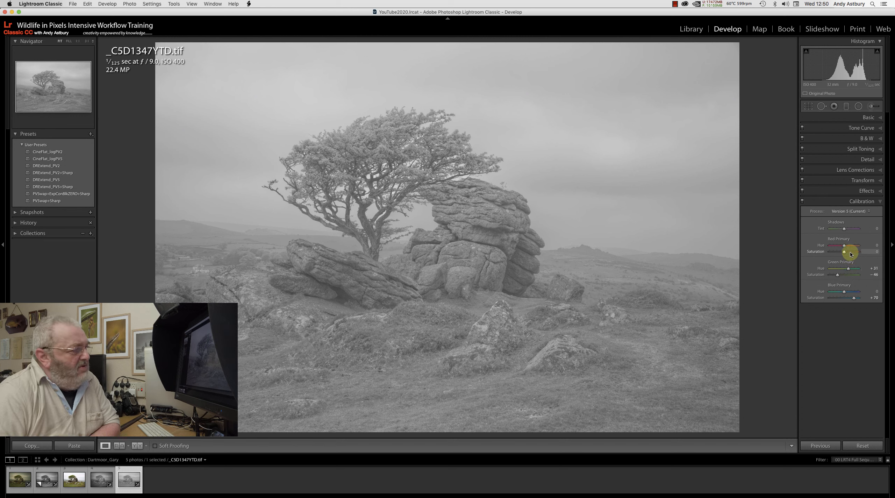
pyautogui.moveTo(845, 252)
pyautogui.mouseDown()
pyautogui.moveTo(873, 248)
pyautogui.moveTo(821, 250)
pyautogui.moveTo(836, 252)
pyautogui.mouseUp()
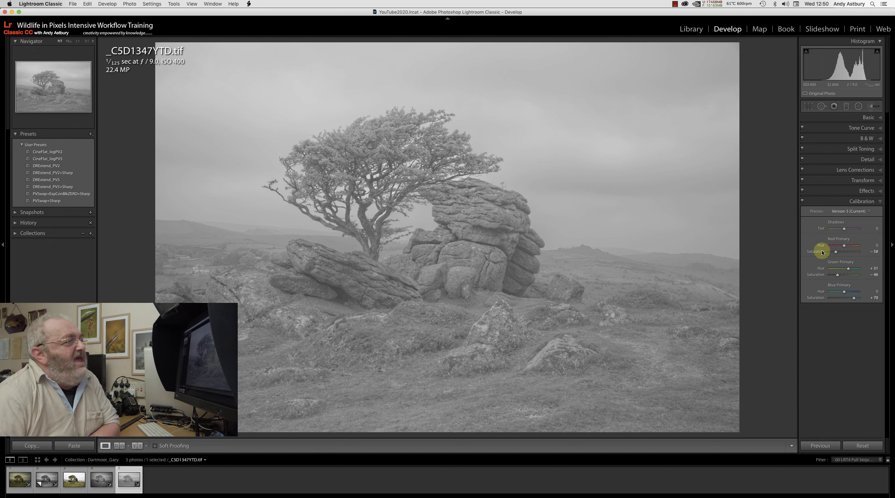
# Try lighter and darker greens in the Black & White Mix, settling on Green +34 and Yellow +23.
pyautogui.click(870, 141)
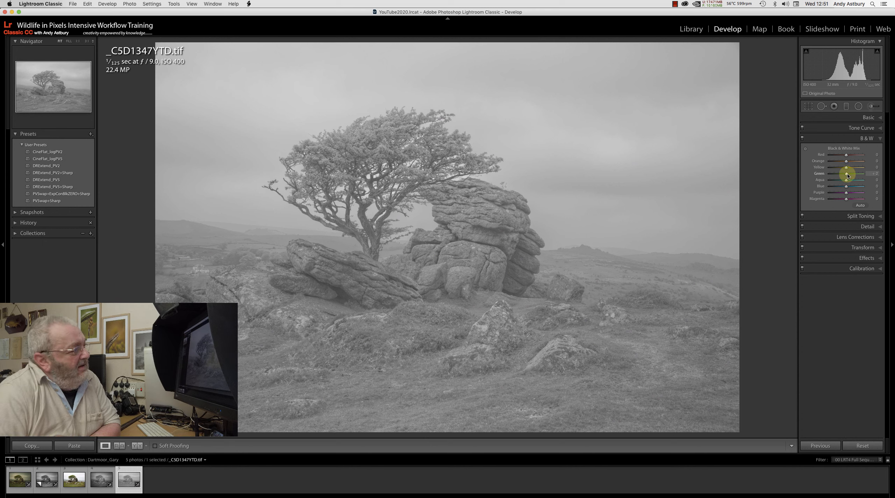
pyautogui.moveTo(847, 176); pyautogui.dragTo(859, 176)
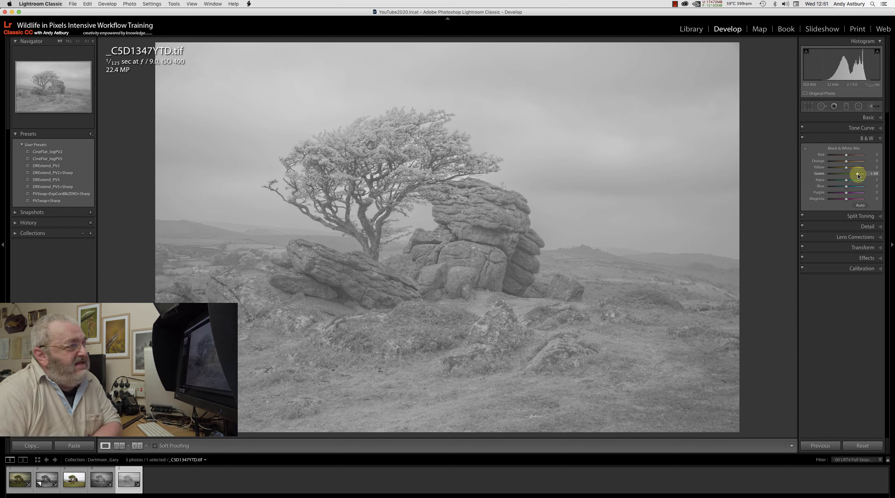
pyautogui.moveTo(859, 176); pyautogui.dragTo(837, 180)
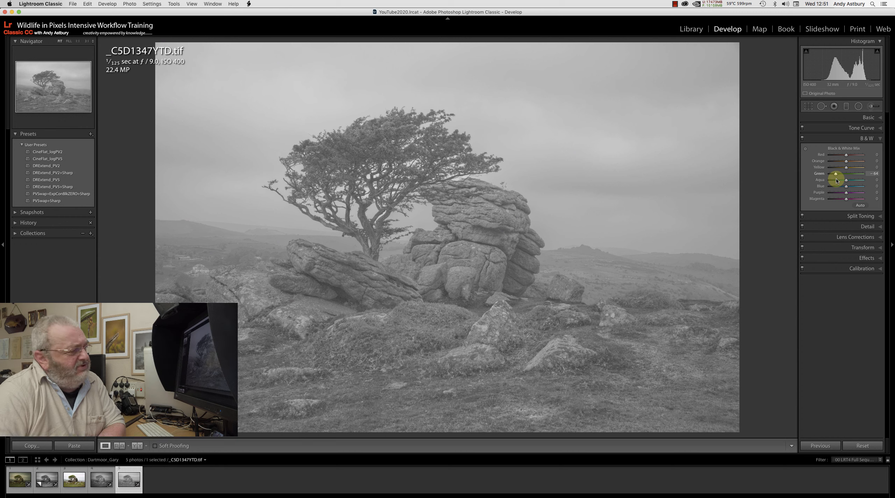
pyautogui.moveTo(838, 180); pyautogui.dragTo(853, 178)
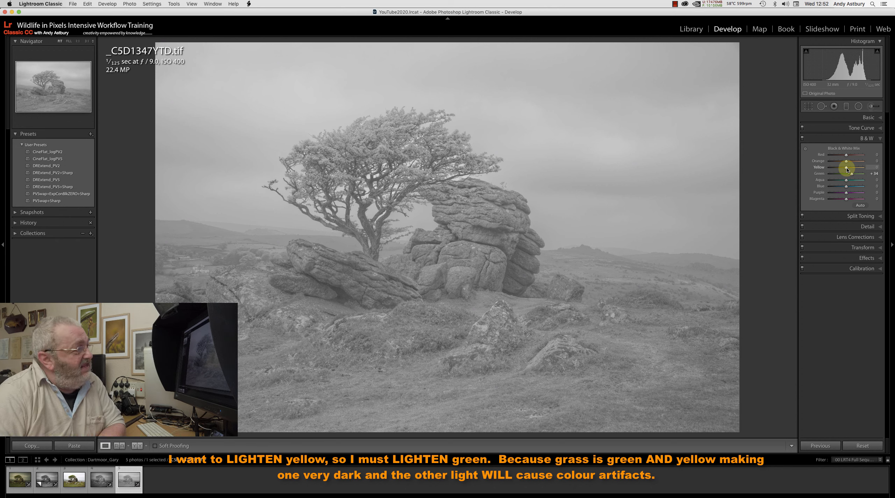
pyautogui.moveTo(846, 169); pyautogui.dragTo(851, 170)
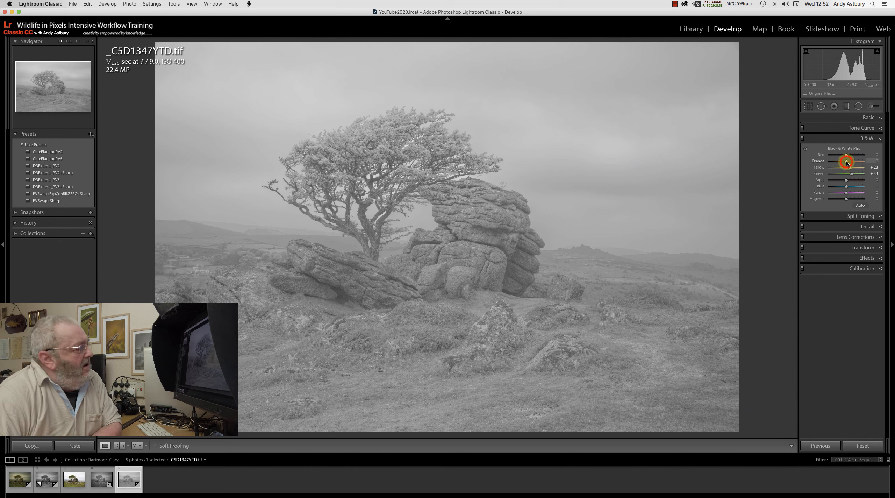
# In the Black & White Mix, set Orange to +19, Aqua to -38 and Blue to -70.
pyautogui.moveTo(846, 163)
pyautogui.mouseDown()
pyautogui.moveTo(814, 168)
pyautogui.moveTo(858, 168)
pyautogui.moveTo(850, 167)
pyautogui.mouseUp()
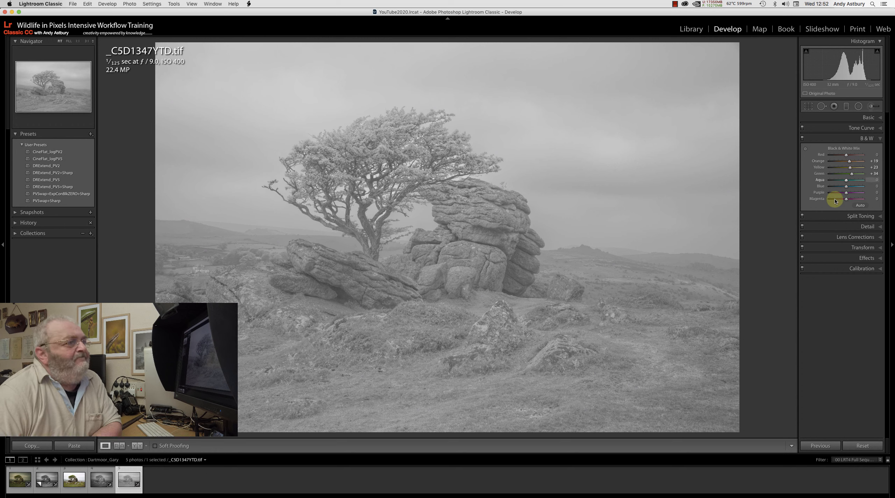
pyautogui.moveTo(847, 183)
pyautogui.mouseDown()
pyautogui.moveTo(813, 182)
pyautogui.moveTo(867, 179)
pyautogui.moveTo(793, 184)
pyautogui.moveTo(859, 186)
pyautogui.moveTo(805, 196)
pyautogui.moveTo(839, 175)
pyautogui.moveTo(841, 182)
pyautogui.mouseUp()
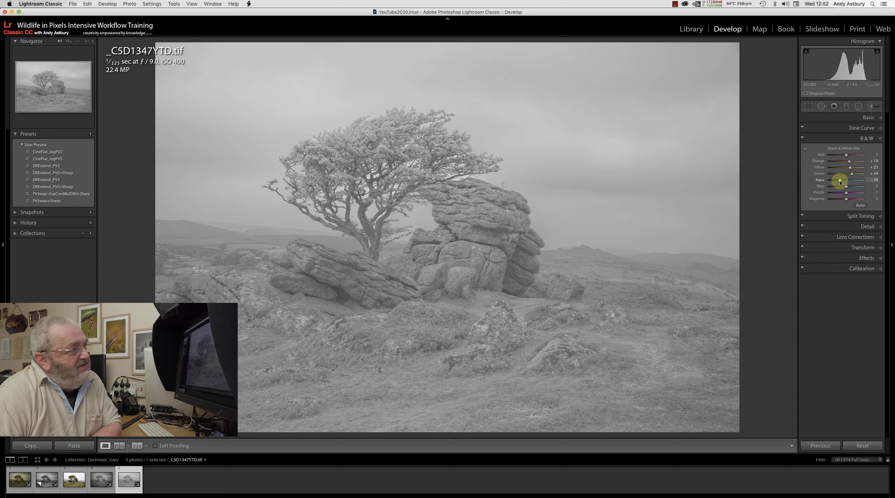
pyautogui.moveTo(847, 188)
pyautogui.mouseDown()
pyautogui.moveTo(827, 189)
pyautogui.moveTo(836, 190)
pyautogui.mouseUp()
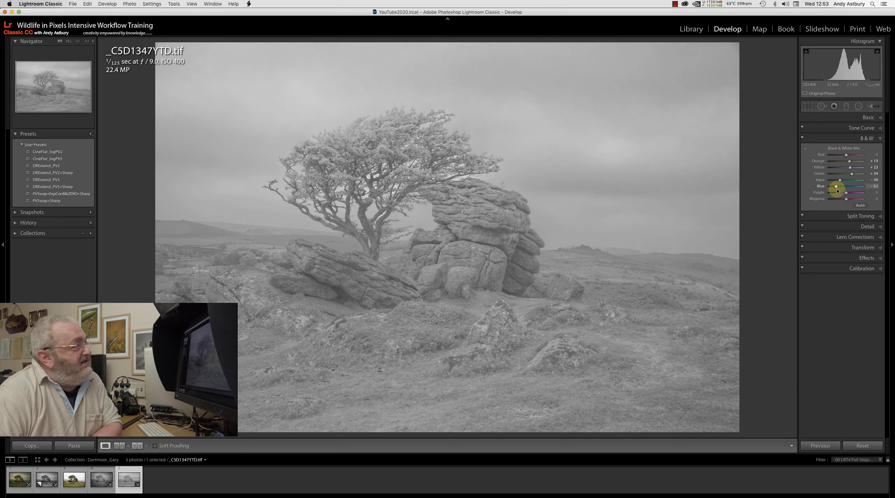
pyautogui.moveTo(837, 190); pyautogui.dragTo(835, 191)
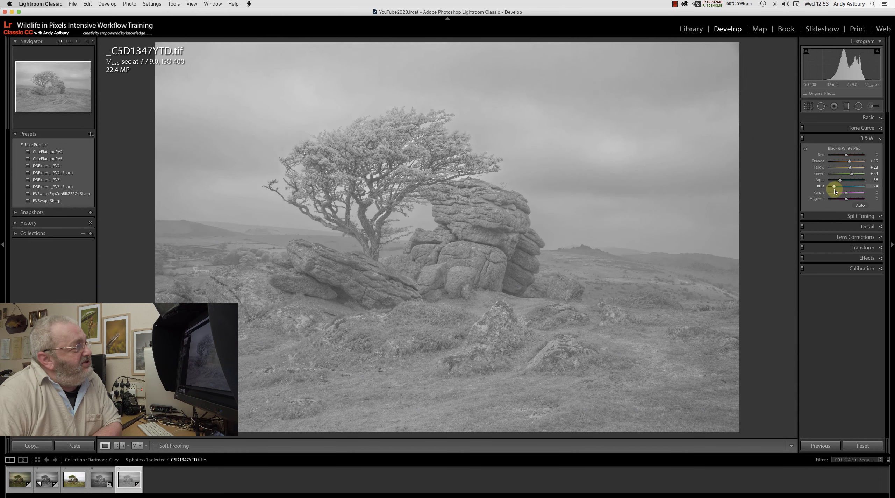
# Check the sky magnified for noise and ease the Black & White Mix to Blue -9 and Aqua -17.
pyautogui.click(605, 104)
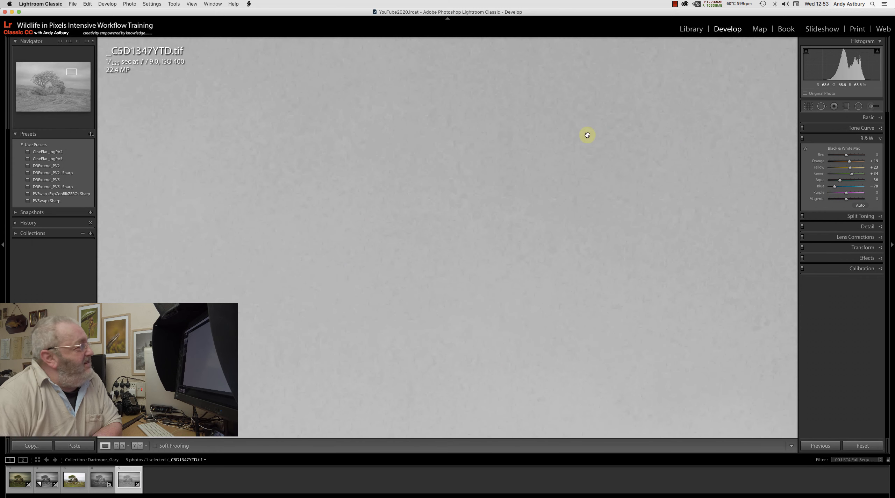
pyautogui.click(80, 44)
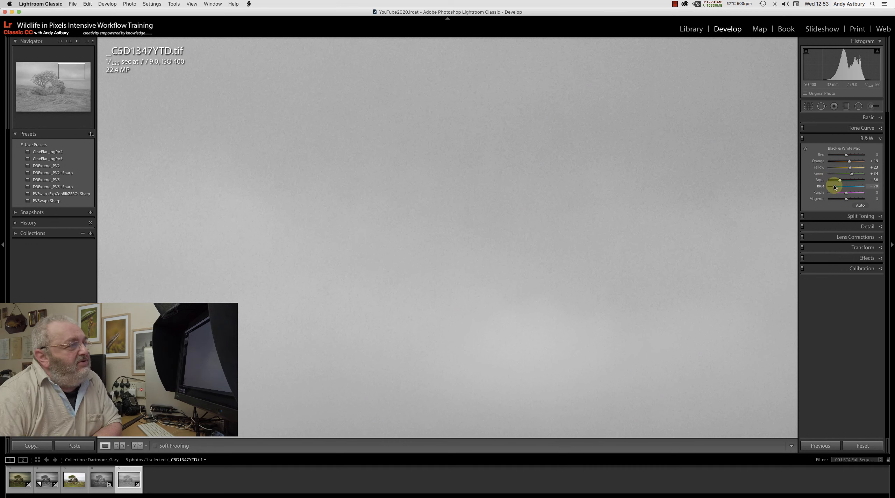
pyautogui.moveTo(835, 188); pyautogui.dragTo(845, 188)
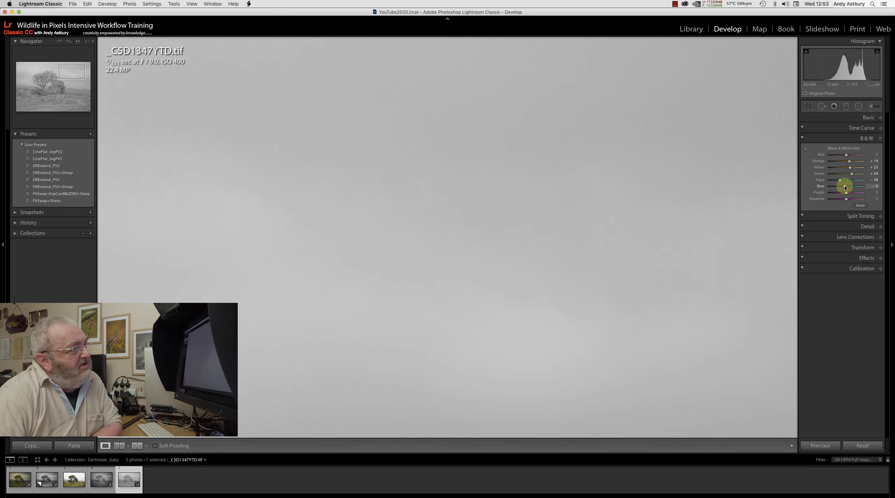
pyautogui.click(839, 181)
pyautogui.click(520, 263)
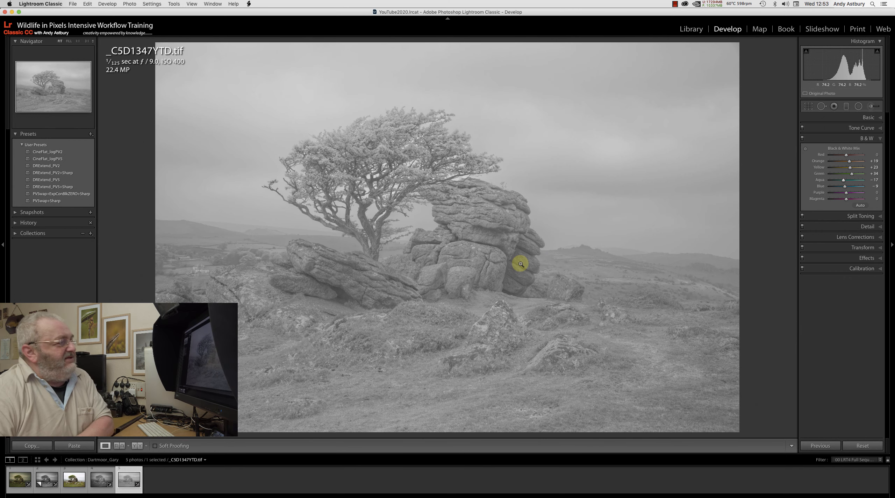
# Add a large radial filter centred on the tree, hide its mask overlay, and set its Exposure to -0.60.
pyautogui.click(859, 106)
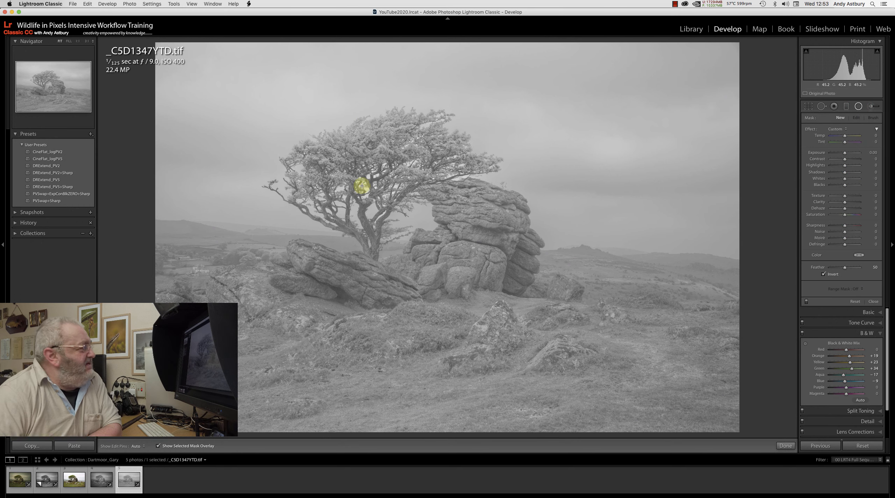
pyautogui.click(365, 173)
pyautogui.moveTo(365, 173); pyautogui.dragTo(745, 310)
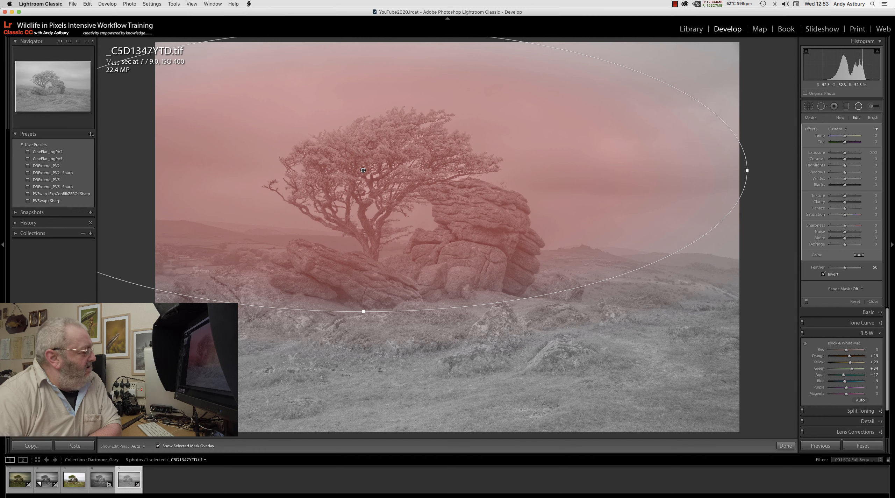
pyautogui.click(158, 446)
pyautogui.click(158, 446)
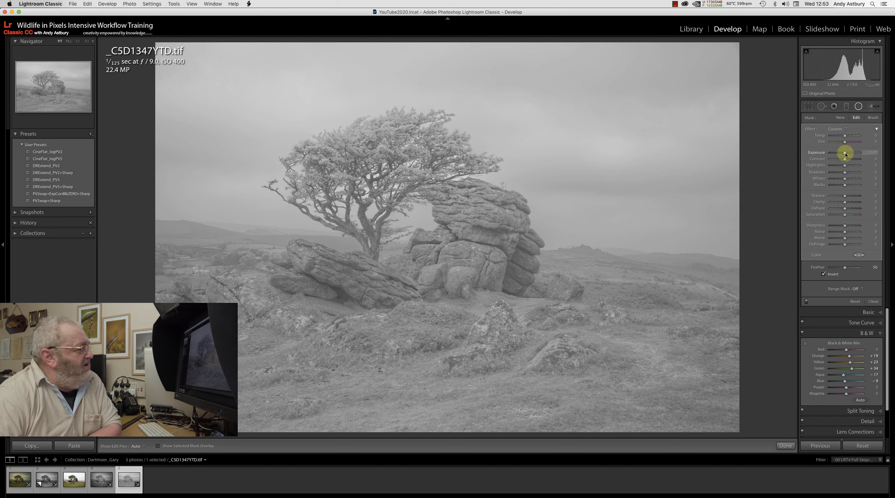
pyautogui.moveTo(845, 155); pyautogui.dragTo(842, 156)
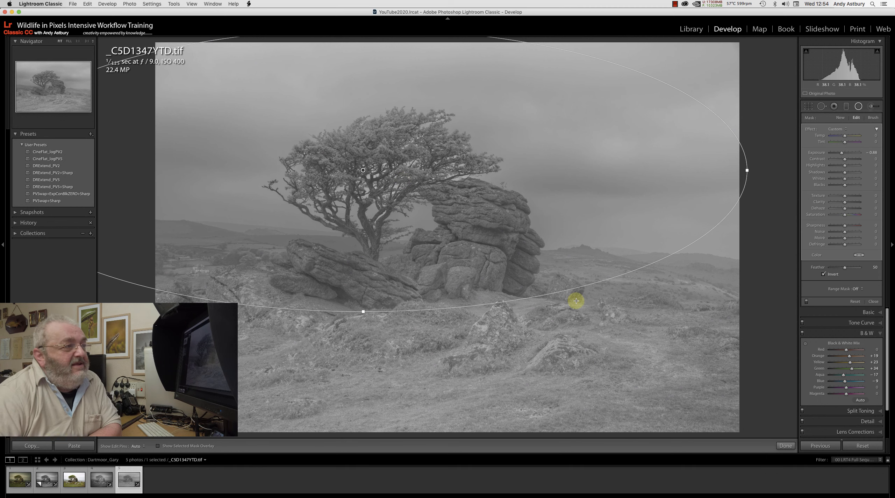
# Make the radial filter affect the area outside the ellipse, set Feather to 89, and extend its lower edge into the foreground.
pyautogui.click(823, 274)
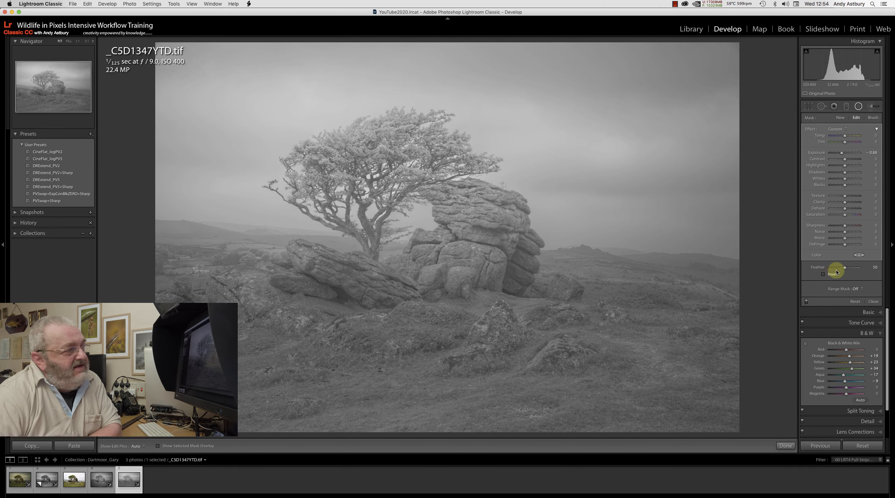
pyautogui.moveTo(844, 268); pyautogui.dragTo(858, 269)
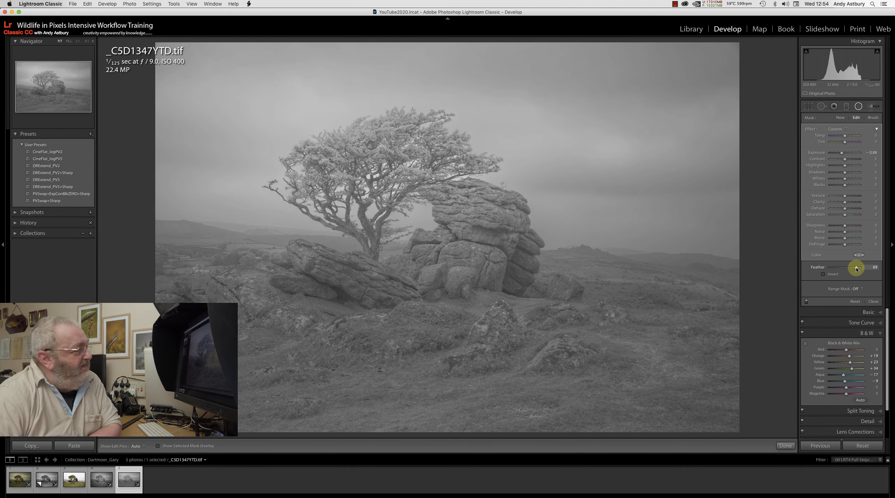
pyautogui.moveTo(361, 311); pyautogui.dragTo(379, 345)
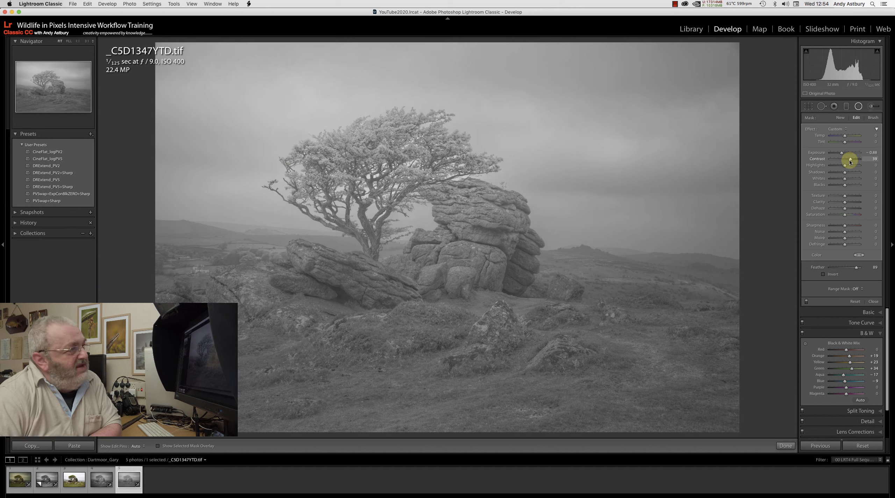
# Set the radial filter's Contrast to 39, Clarity to 34 and Dehaze to 22, and finish editing it.
pyautogui.moveTo(844, 205); pyautogui.dragTo(845, 204)
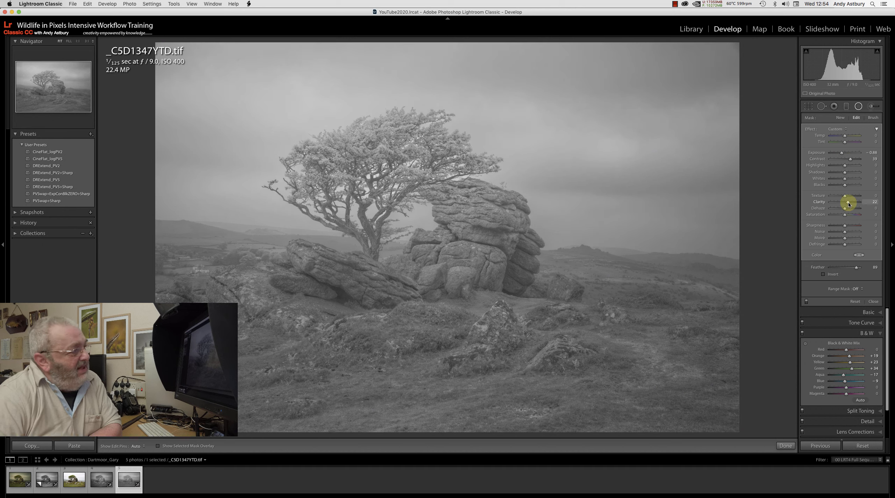
pyautogui.click(844, 209)
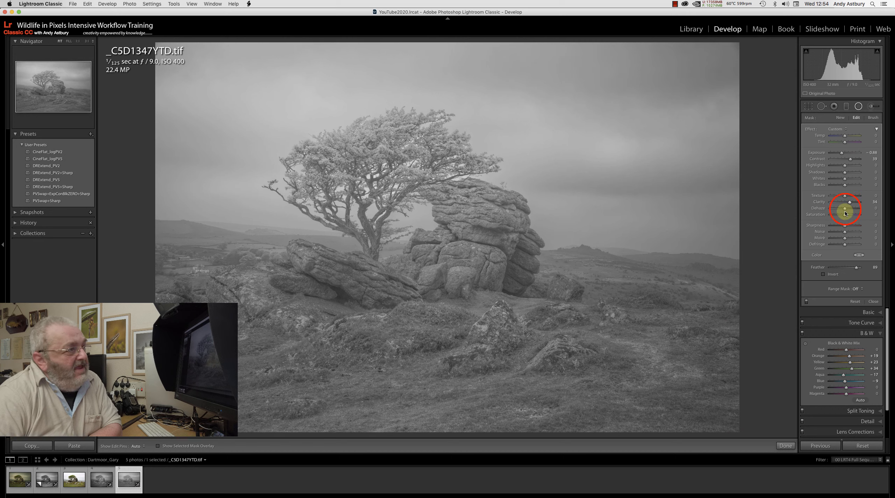
pyautogui.moveTo(847, 211); pyautogui.dragTo(849, 210)
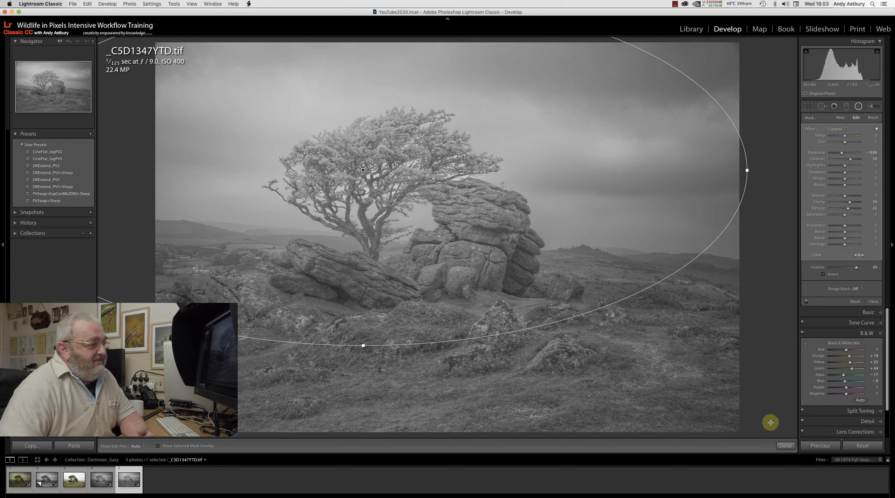
pyautogui.click(782, 446)
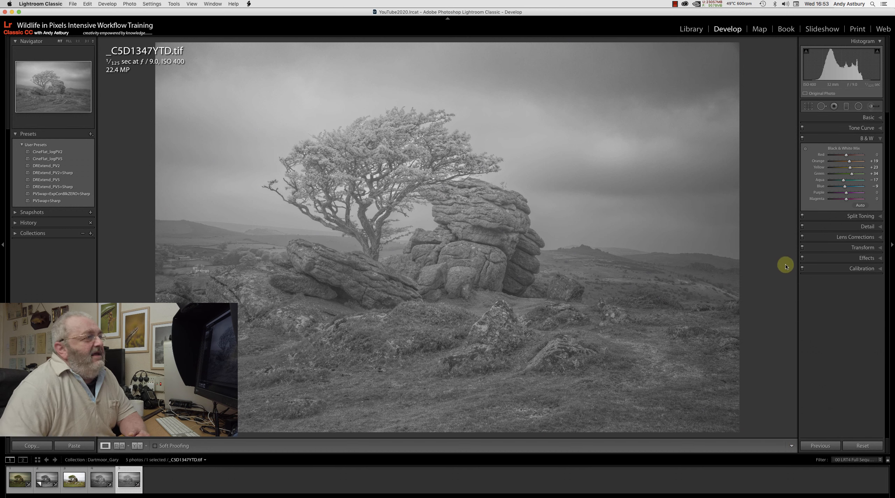
# Inspect the sky magnified and set Aqua to +15 and Blue to +4 in the Black & White Mix.
pyautogui.click(631, 99)
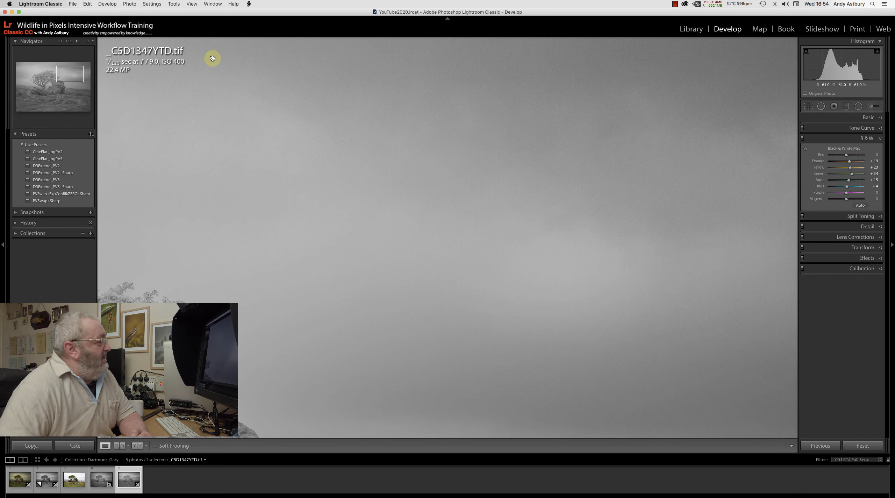
pyautogui.click(435, 227)
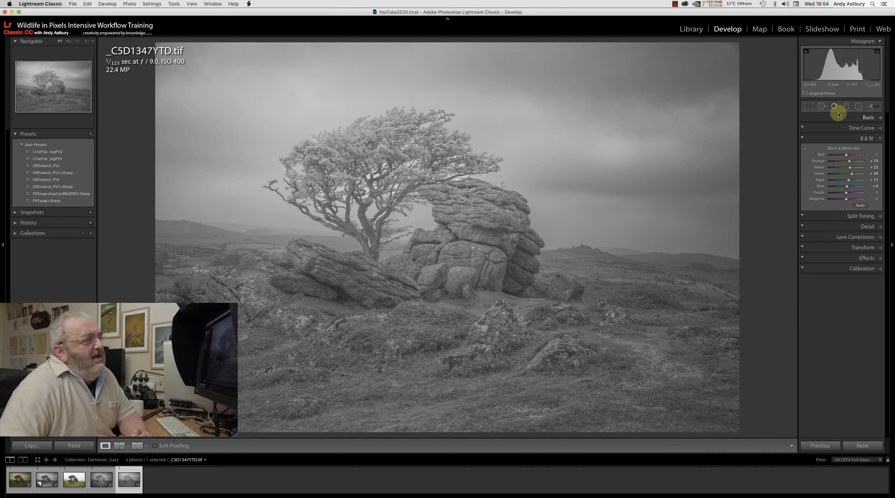
# Reopen the radial filter on the tree, set its Noise to 41 while viewing the sky magnified, and finish editing it.
pyautogui.click(858, 105)
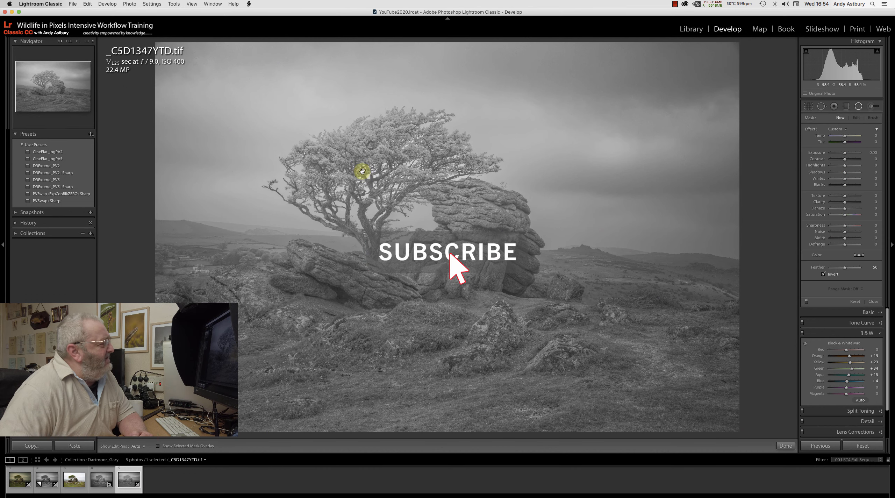
pyautogui.click(363, 170)
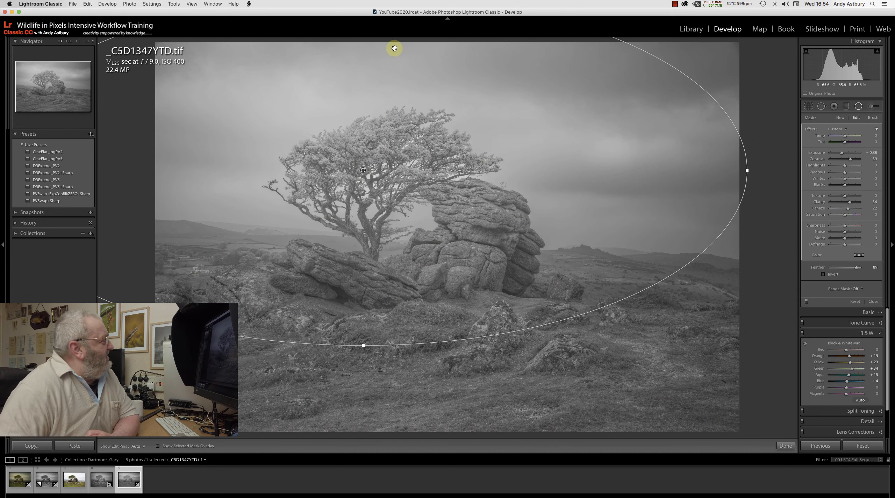
pyautogui.click(81, 48)
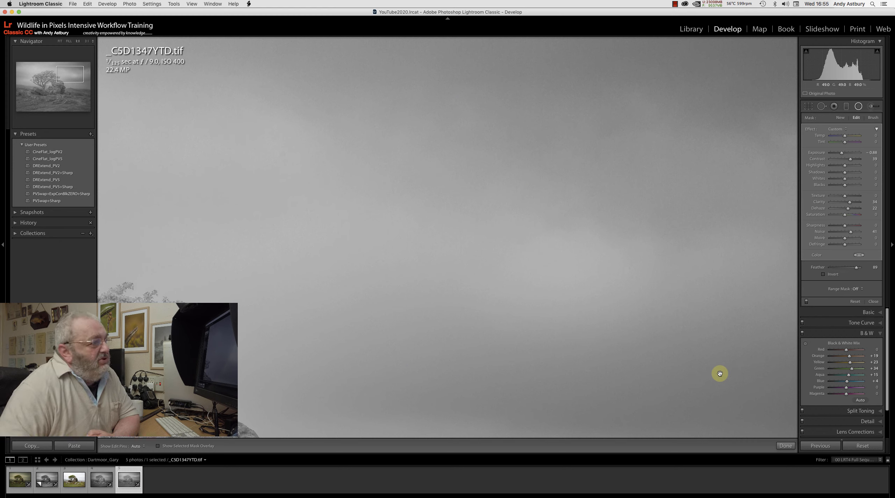
pyautogui.click(785, 446)
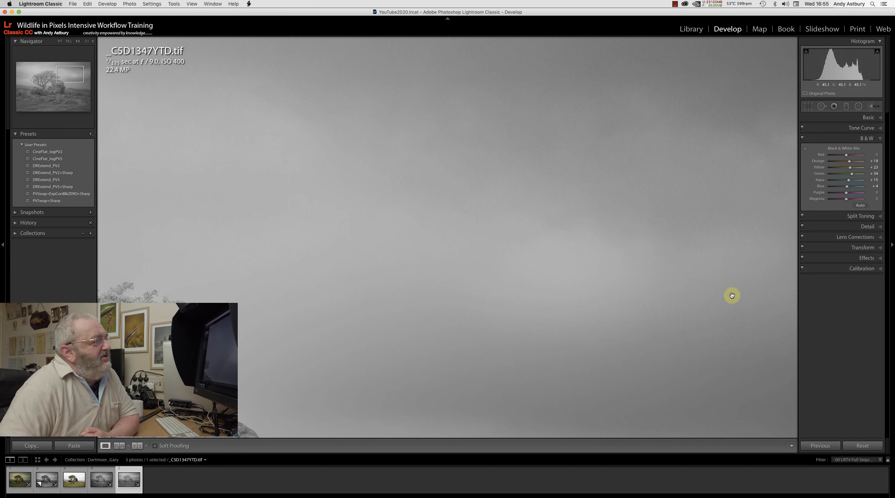
pyautogui.click(592, 302)
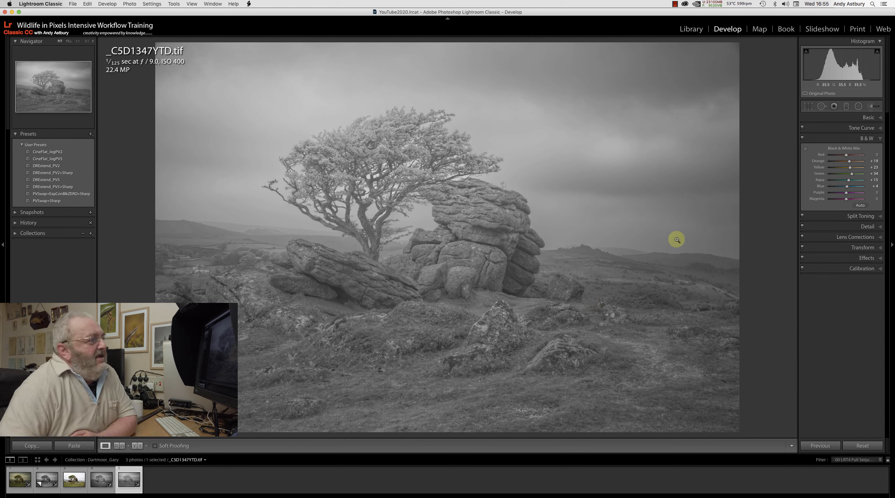
# Add a slightly tilted graduated filter rising from the foreground to the base of the rocks, with Exposure 0.33.
pyautogui.click(846, 106)
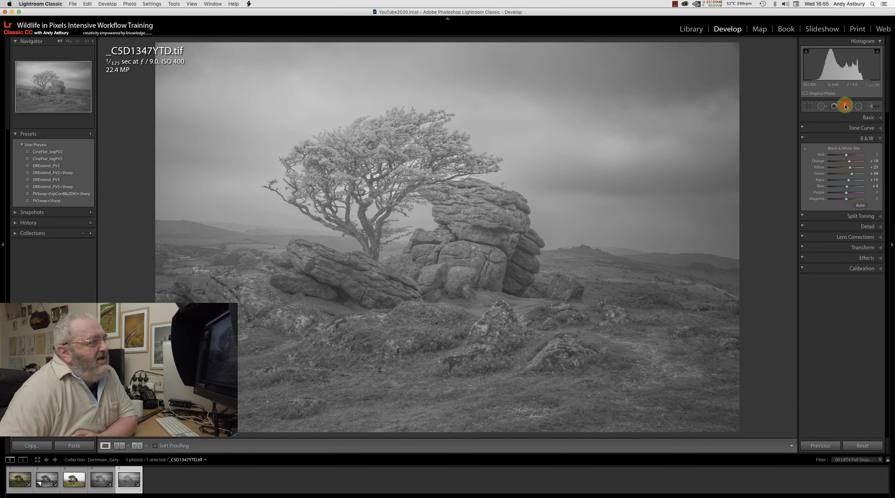
pyautogui.moveTo(413, 375); pyautogui.dragTo(422, 263)
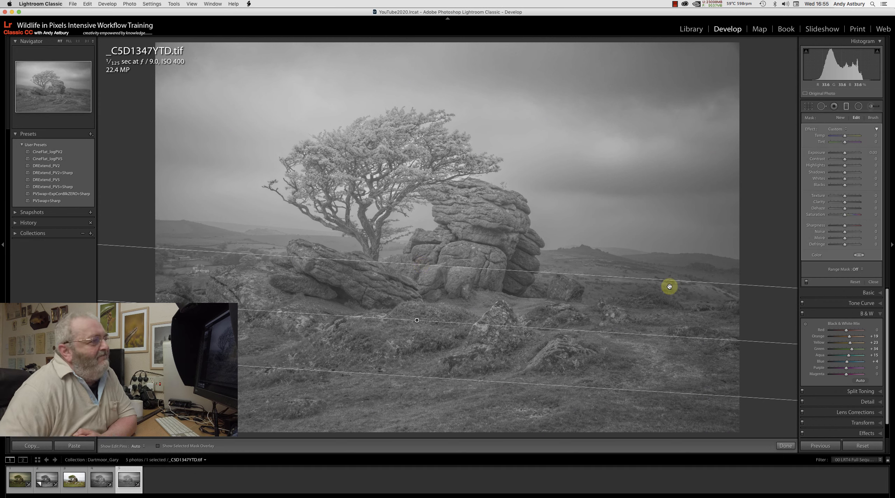
pyautogui.click(845, 154)
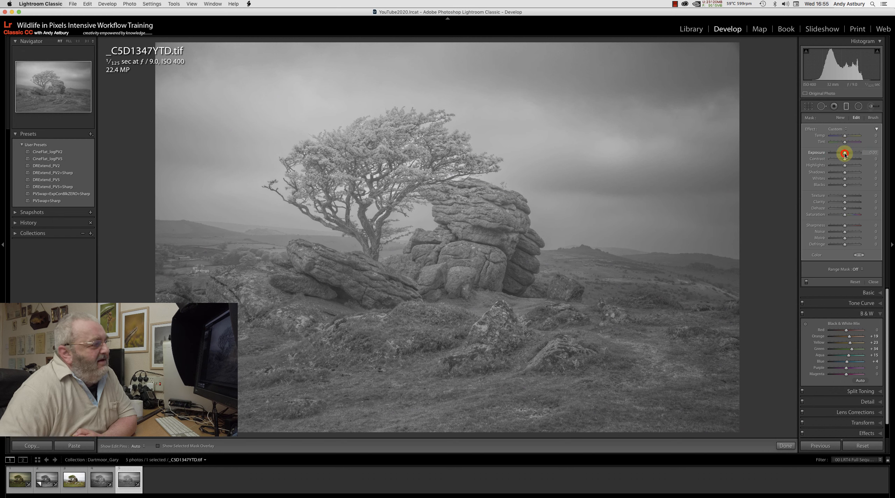
pyautogui.moveTo(844, 154); pyautogui.dragTo(846, 155)
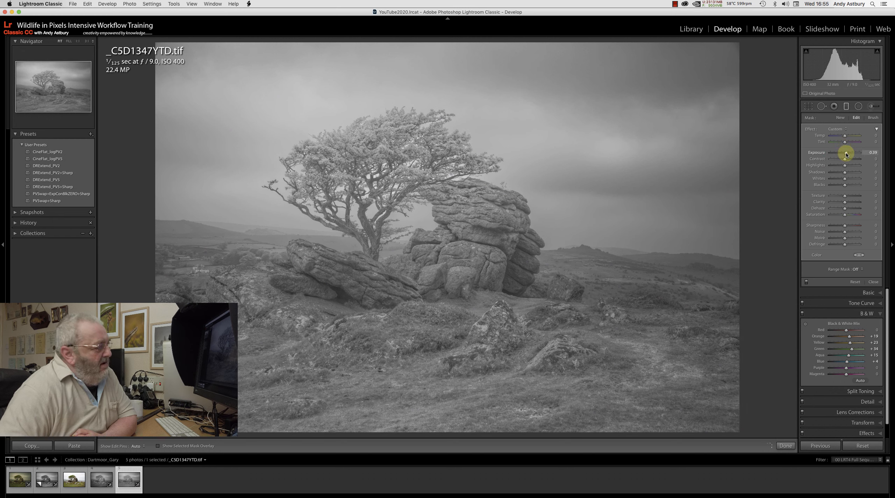
# Set the graduated filter's Contrast to 12, Clarity to 15, Dehaze to 17 and Temp to 34.
pyautogui.click(845, 160)
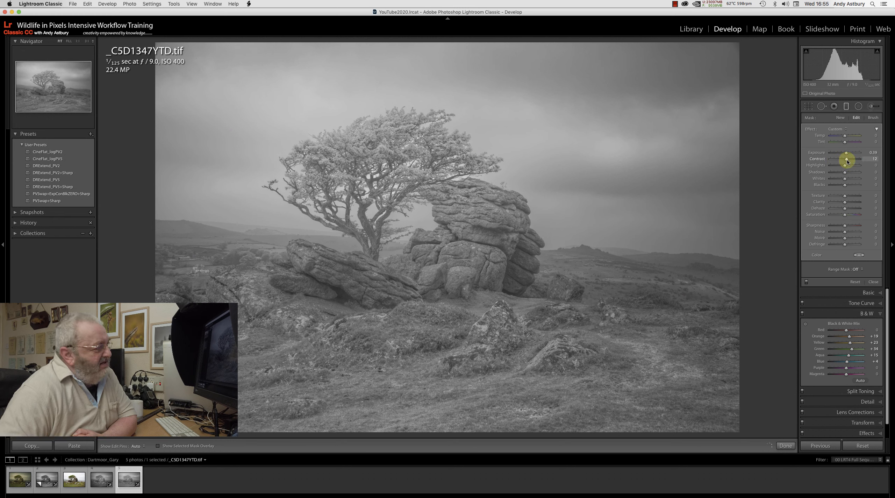
pyautogui.click(845, 202)
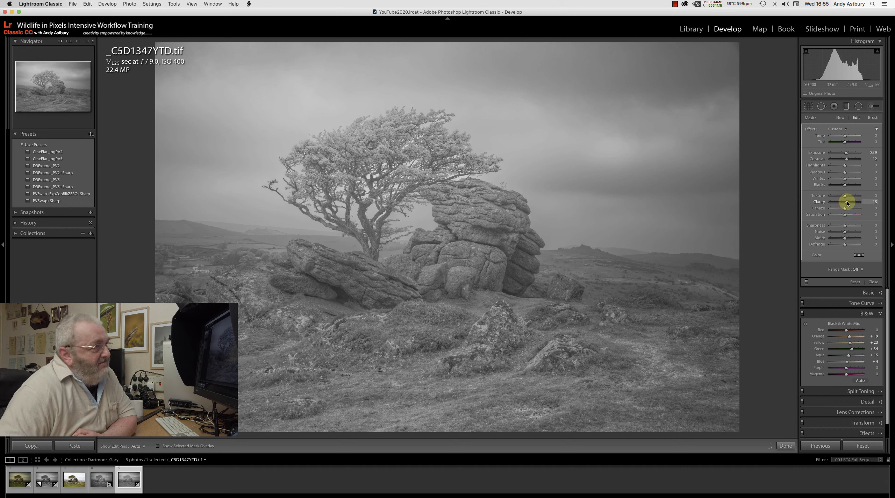
pyautogui.click(845, 208)
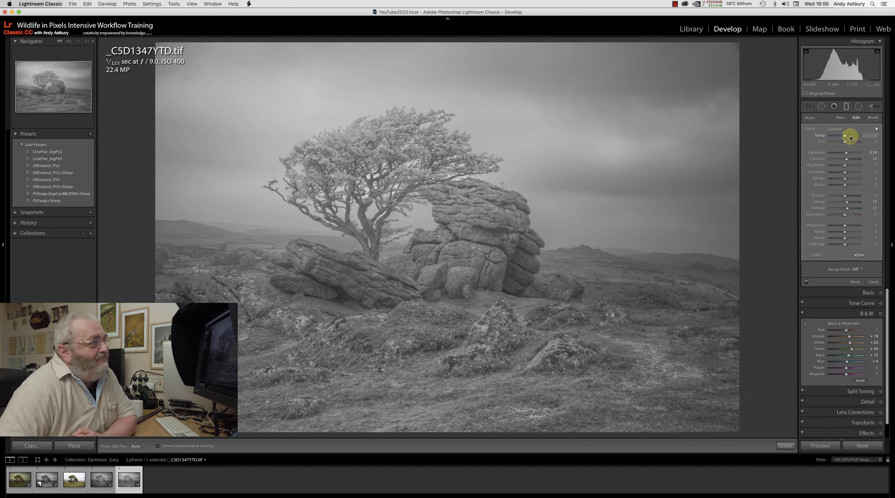
pyautogui.moveTo(844, 136)
pyautogui.mouseDown()
pyautogui.moveTo(857, 138)
pyautogui.moveTo(846, 137)
pyautogui.mouseUp()
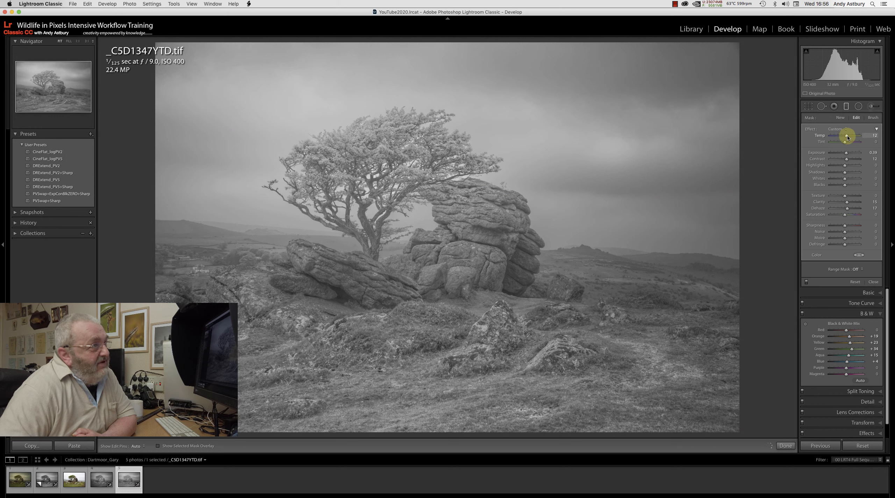
pyautogui.moveTo(849, 137); pyautogui.dragTo(850, 137)
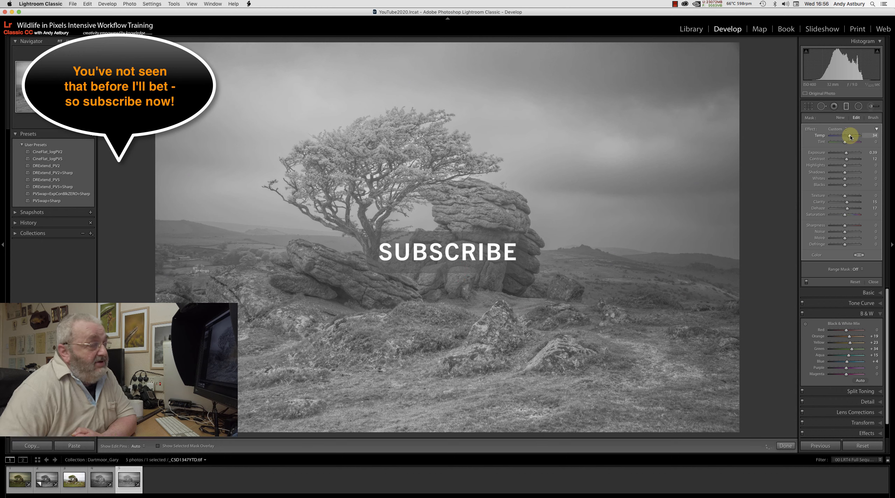
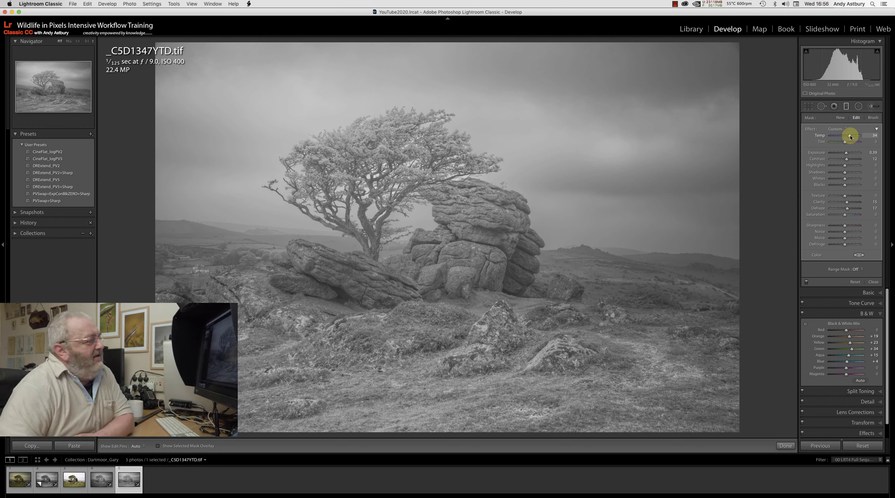
# Finish editing the graduated filter and inspect the foreground rocks and grass magnified.
pyautogui.click(782, 444)
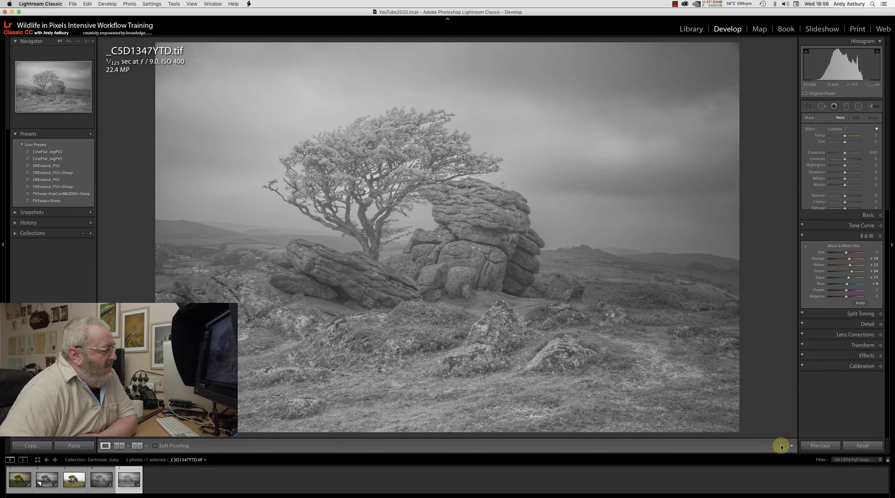
pyautogui.click(506, 350)
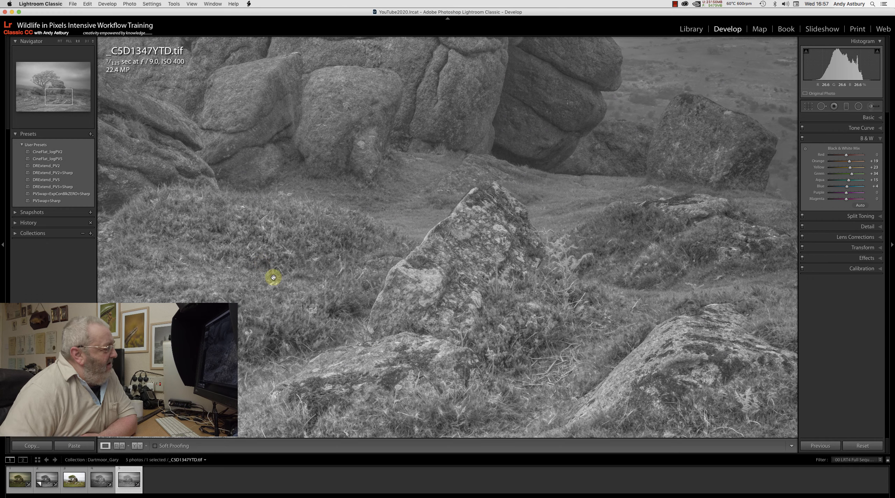
pyautogui.click(330, 326)
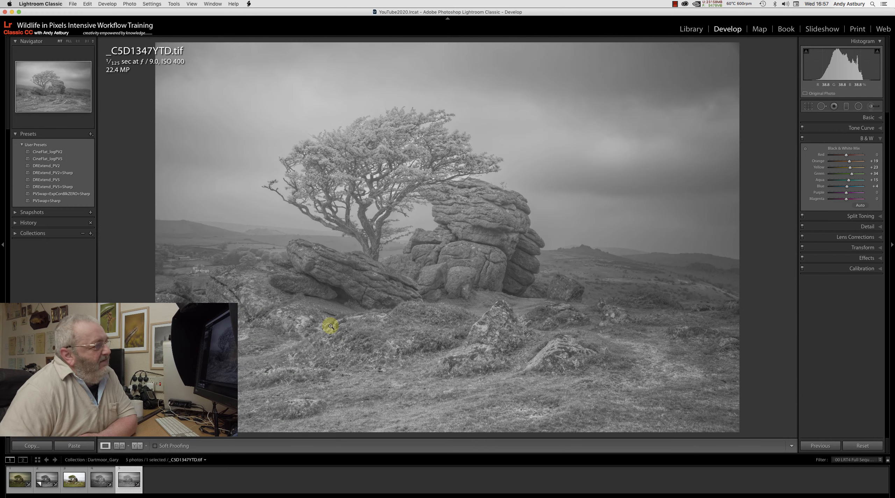
# Add a Highlight Priority post-crop vignette with Amount -16, Midpoint 0 and Feather 100.
pyautogui.click(865, 259)
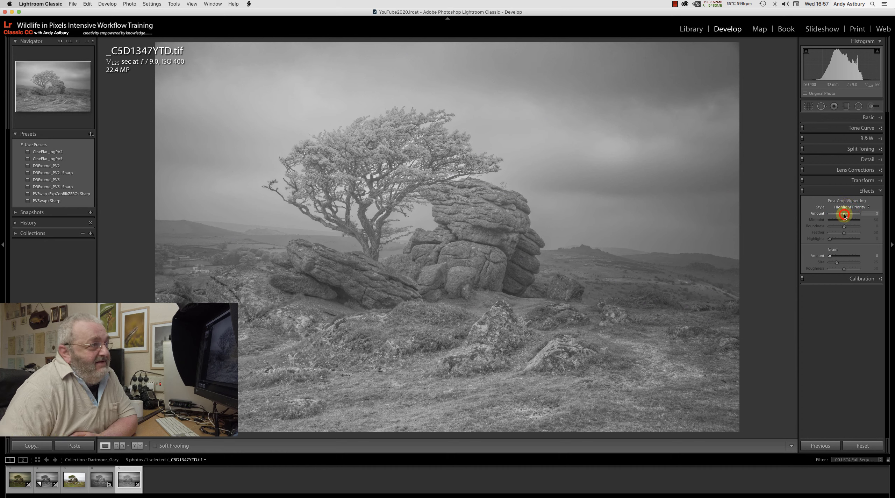
pyautogui.moveTo(844, 214); pyautogui.dragTo(841, 215)
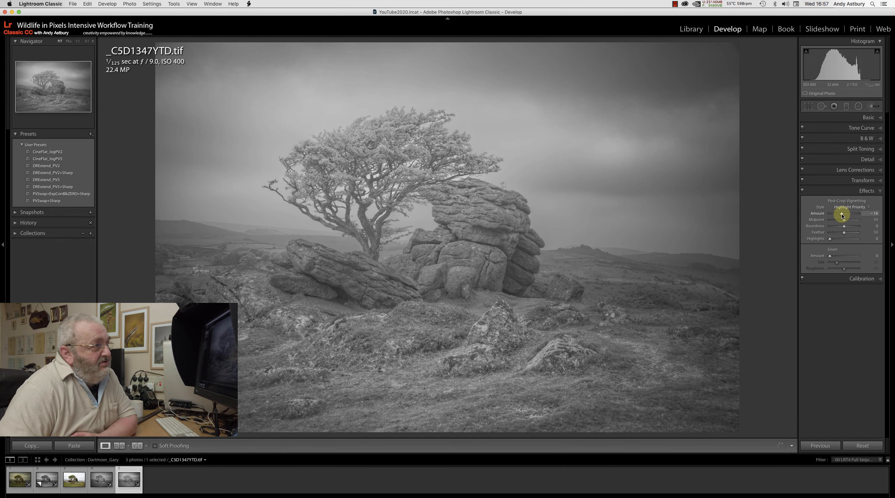
pyautogui.click(843, 220)
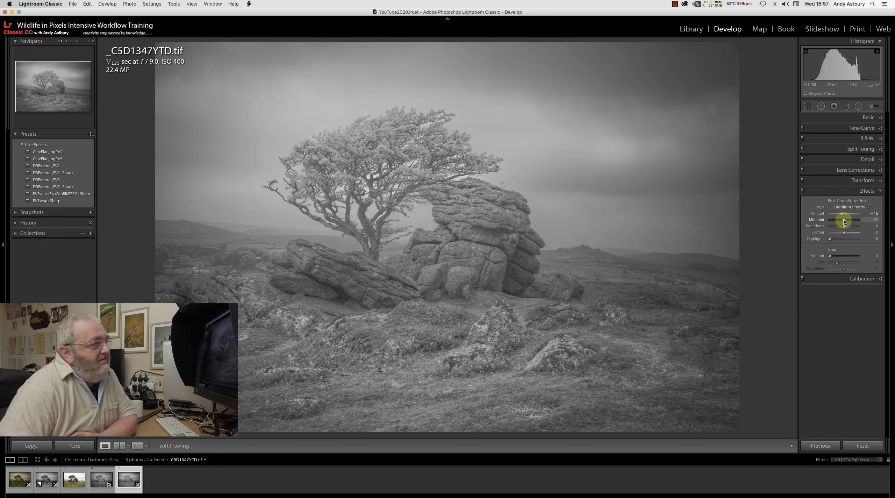
pyautogui.moveTo(843, 221); pyautogui.dragTo(822, 220)
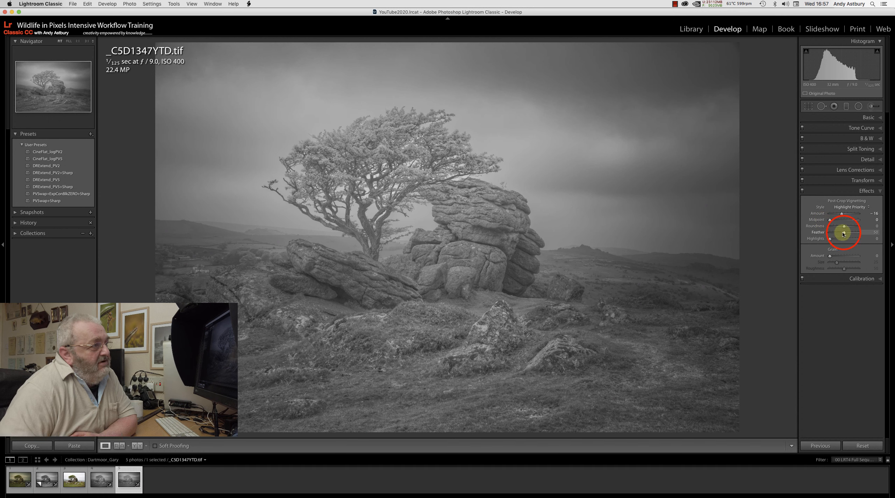
pyautogui.moveTo(843, 233); pyautogui.dragTo(869, 237)
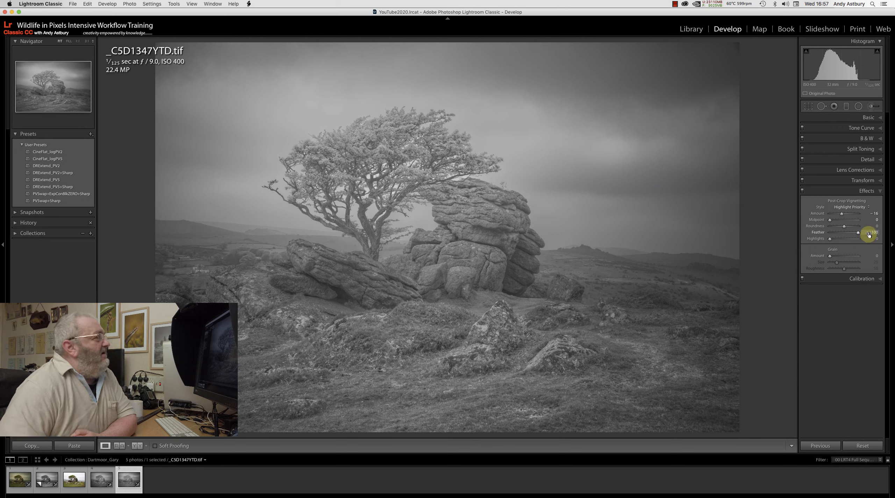
# Inspect the vignetted sky magnified above the rocks, over the distant hills and beside the tree.
pyautogui.click(629, 93)
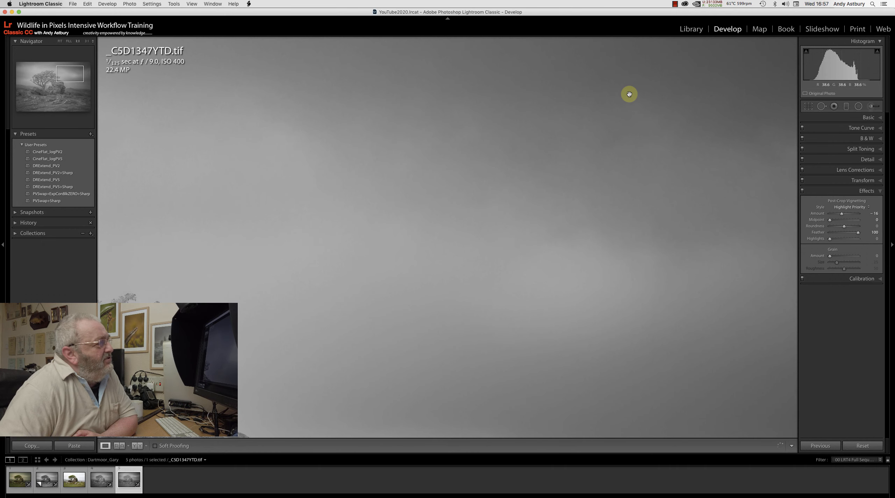
pyautogui.click(619, 174)
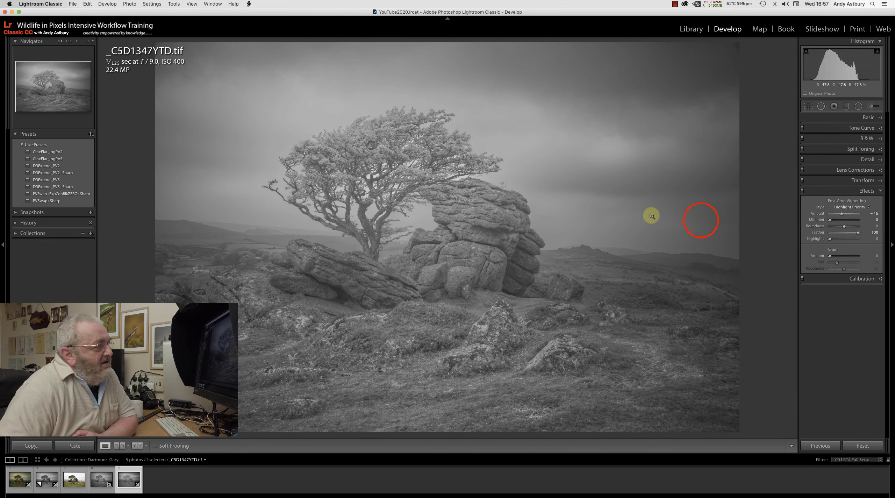
pyautogui.click(700, 219)
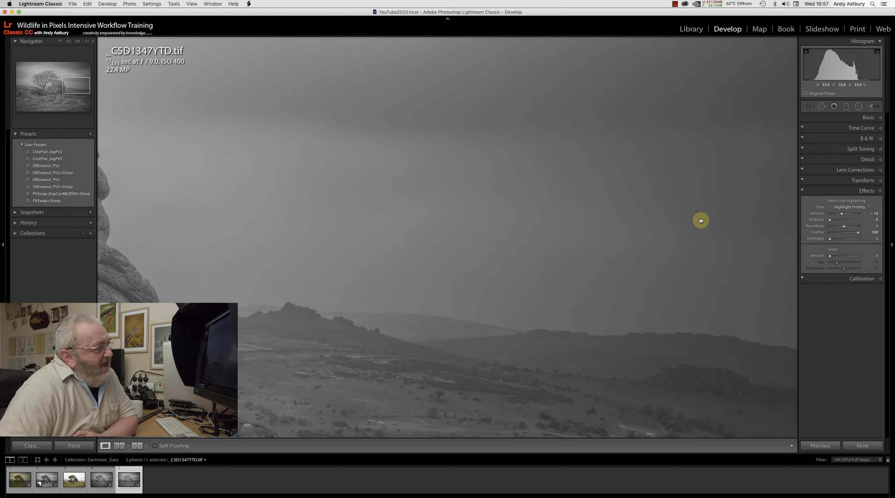
pyautogui.click(701, 221)
pyautogui.click(214, 155)
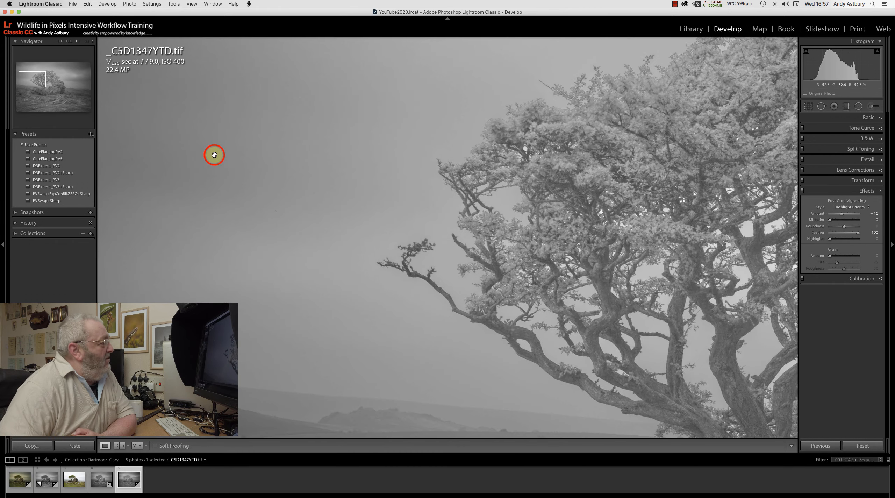
pyautogui.click(214, 155)
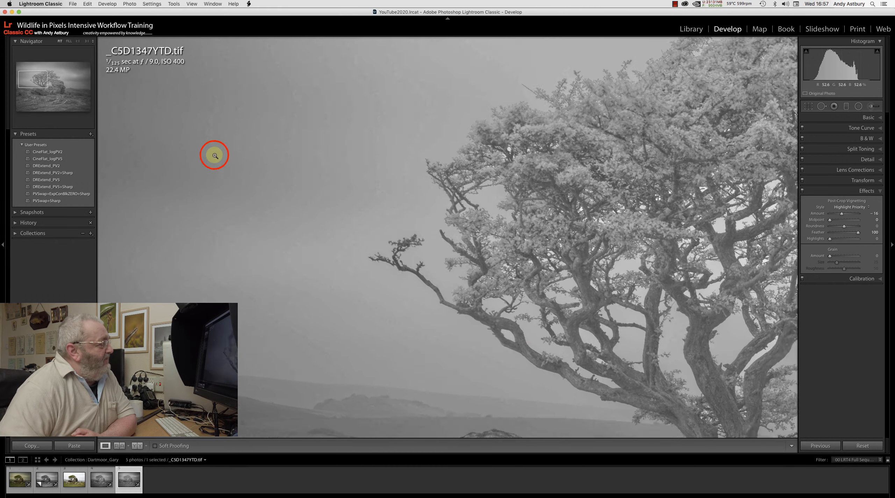
# With the tree canopy magnified, set Purple to +38 and Green to +13 in the Black & White Mix.
pyautogui.click(416, 124)
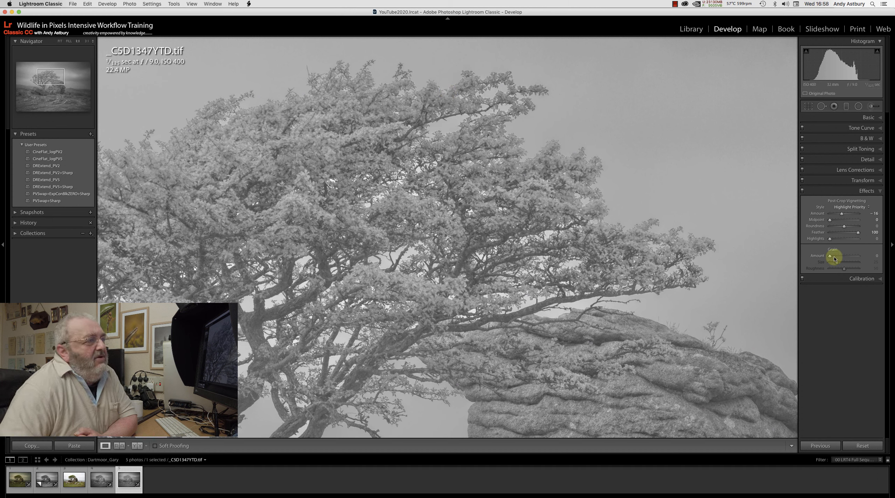
pyautogui.click(866, 140)
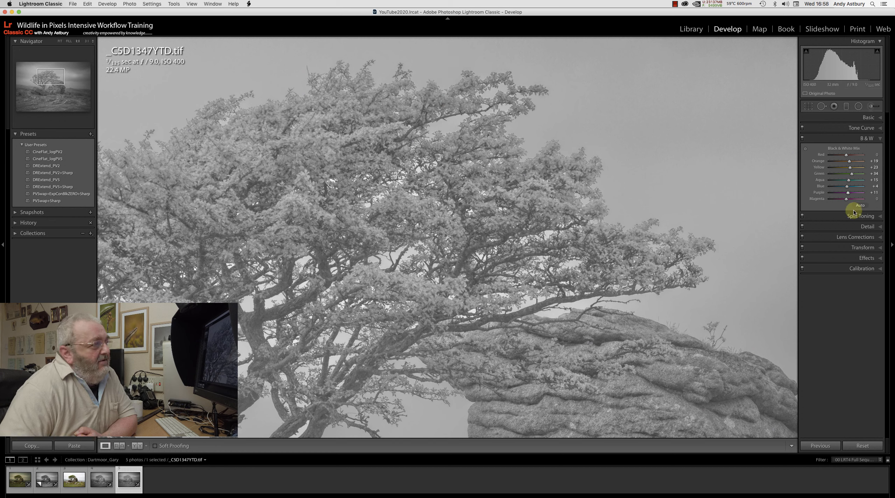
pyautogui.click(848, 193)
pyautogui.moveTo(848, 194)
pyautogui.mouseDown()
pyautogui.moveTo(838, 194)
pyautogui.moveTo(846, 197)
pyautogui.mouseUp()
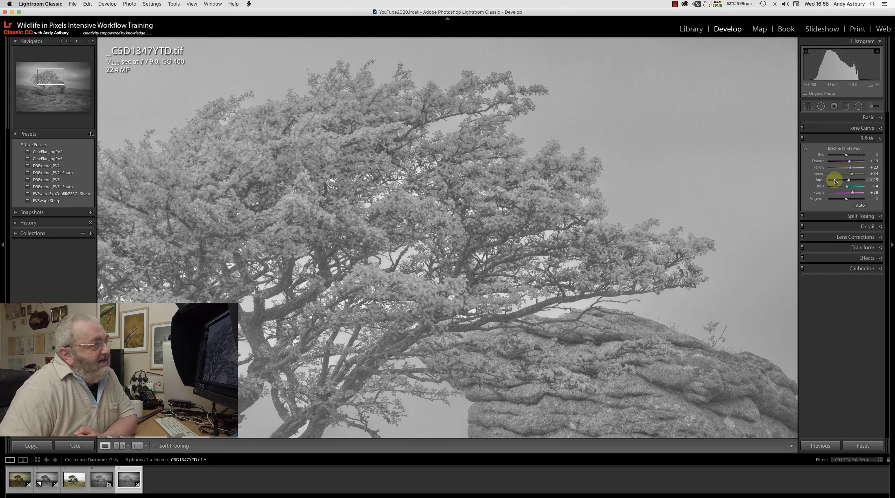
pyautogui.click(853, 174)
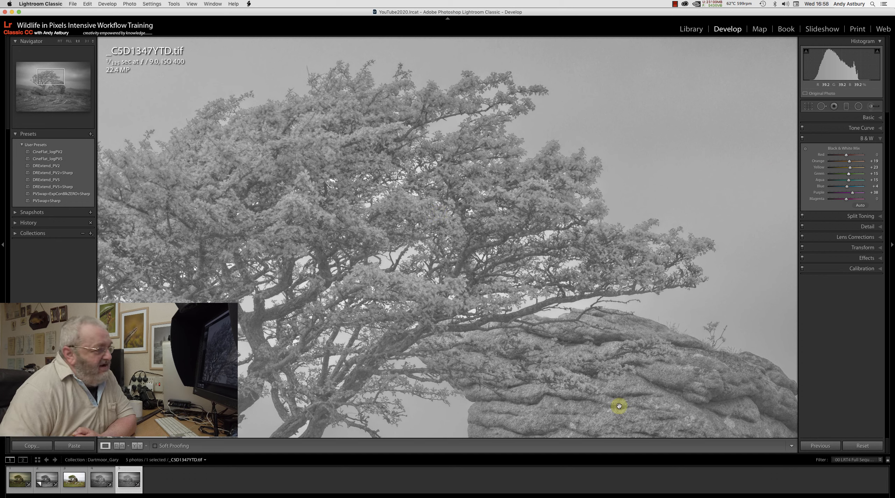
# Review the whole photo and examine the leaning rocks below the tree magnified.
pyautogui.click(543, 239)
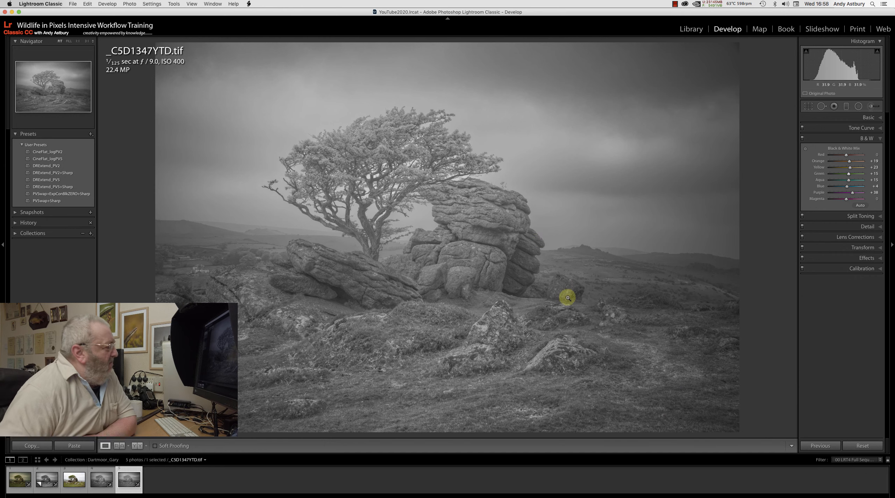
pyautogui.click(336, 294)
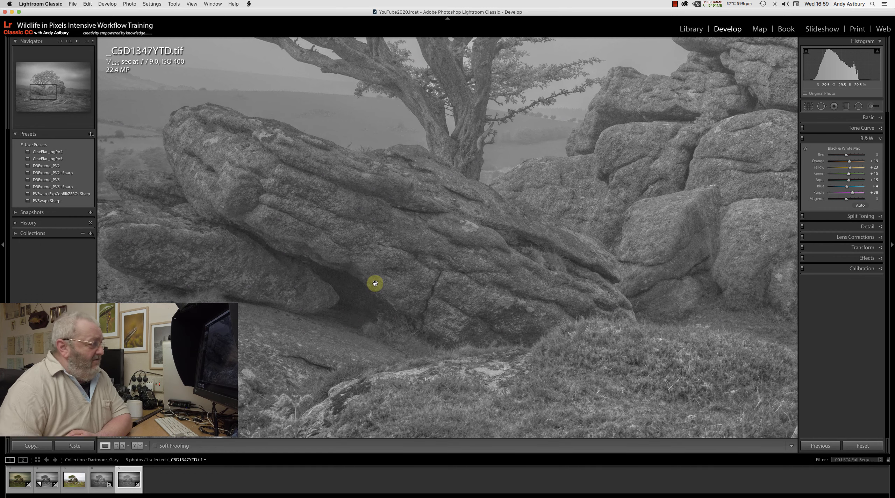
pyautogui.moveTo(402, 264); pyautogui.dragTo(410, 263)
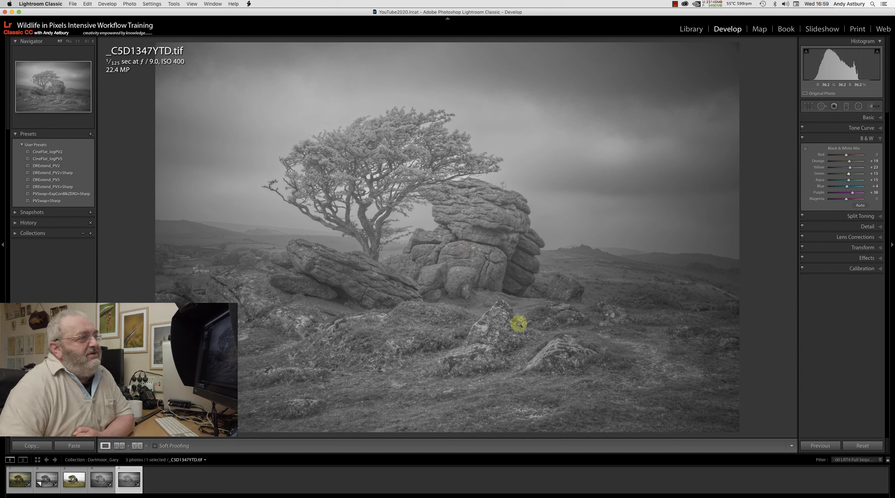
# Add a small, flat radial filter on the grassy path behind the low foreground boulder, with Exposure 0.53.
pyautogui.click(857, 107)
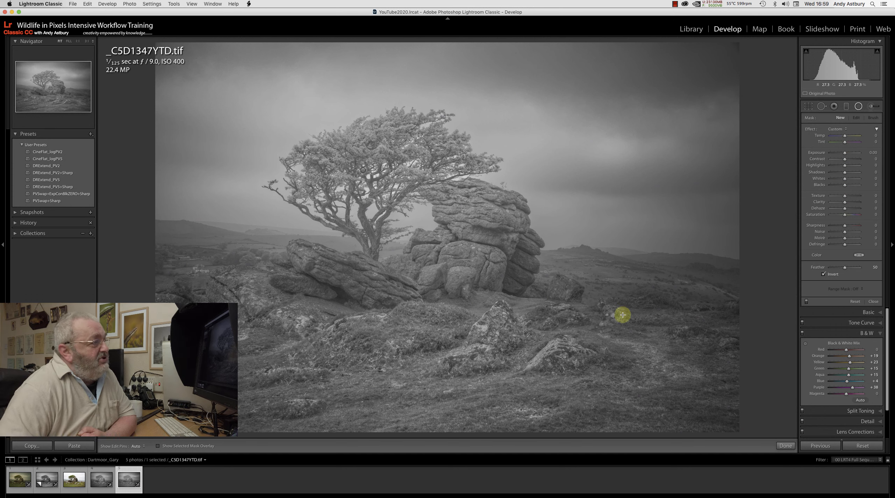
pyautogui.click(599, 333)
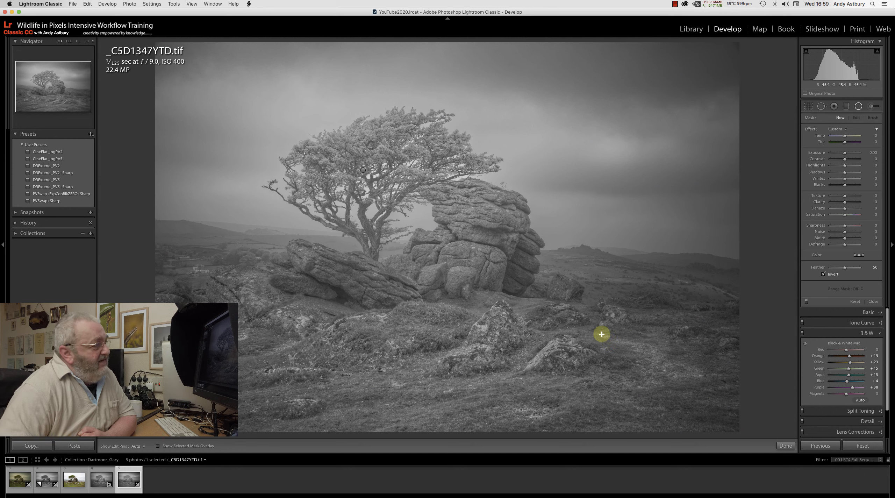
pyautogui.moveTo(601, 333); pyautogui.dragTo(638, 345)
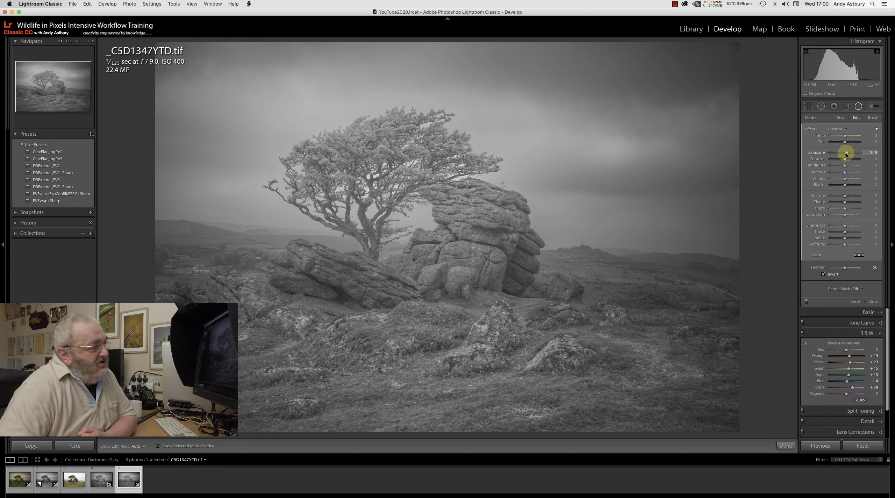
pyautogui.moveTo(845, 154); pyautogui.dragTo(845, 154)
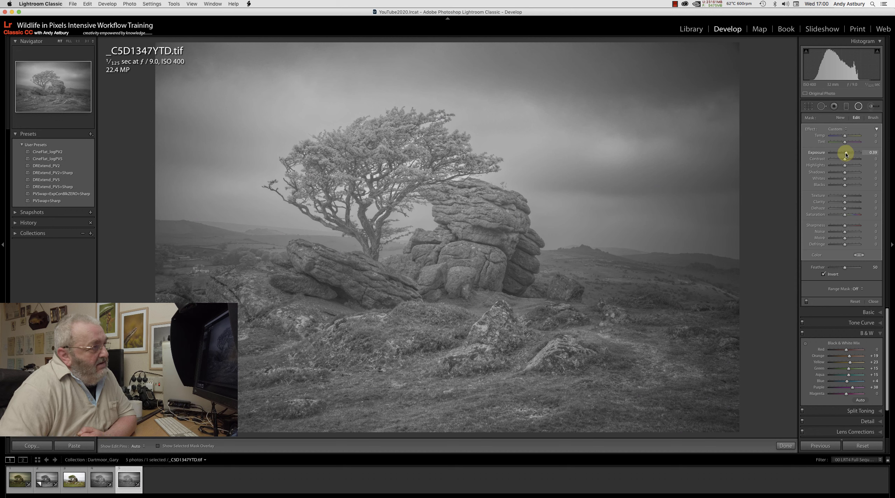
pyautogui.moveTo(845, 154); pyautogui.dragTo(846, 154)
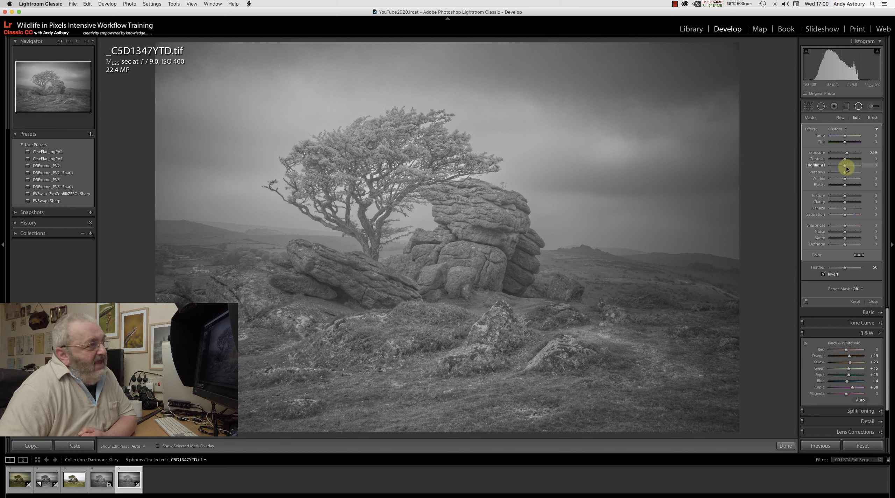
# Set the radial filter's Clarity to 27, Contrast to 20 and Dehaze to 10, and rotate it slightly clockwise along the path.
pyautogui.click(844, 203)
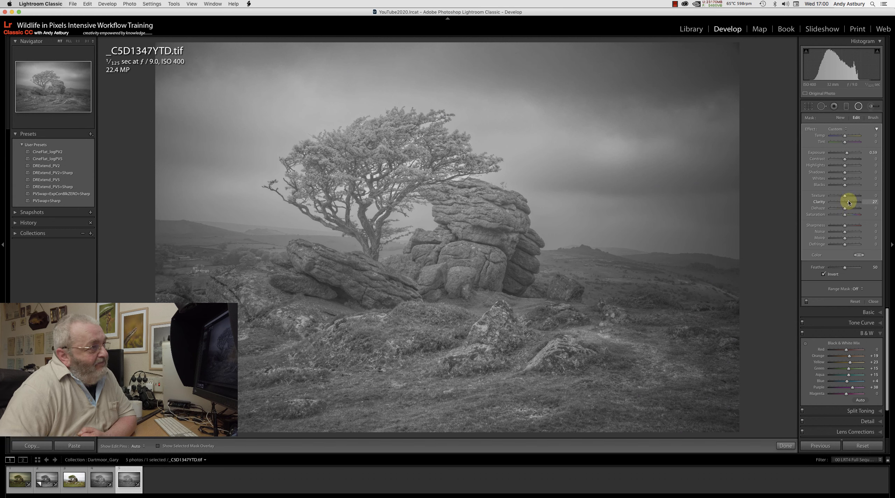
pyautogui.click(845, 161)
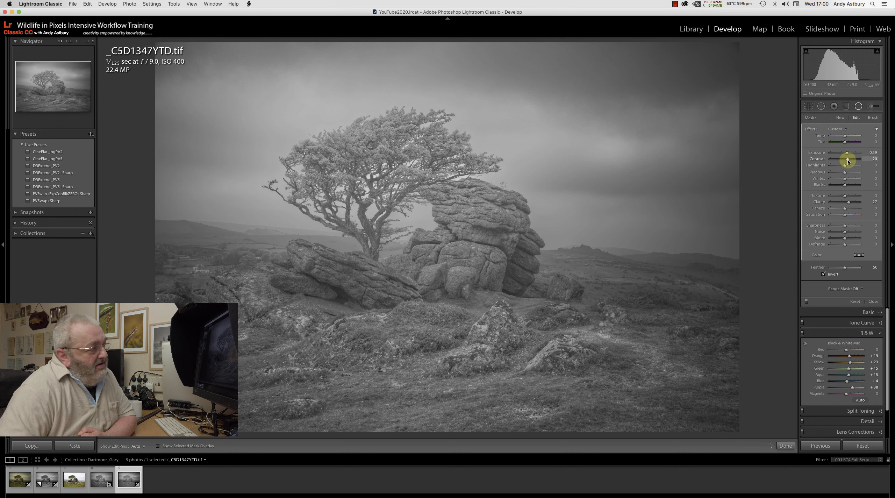
pyautogui.click(846, 210)
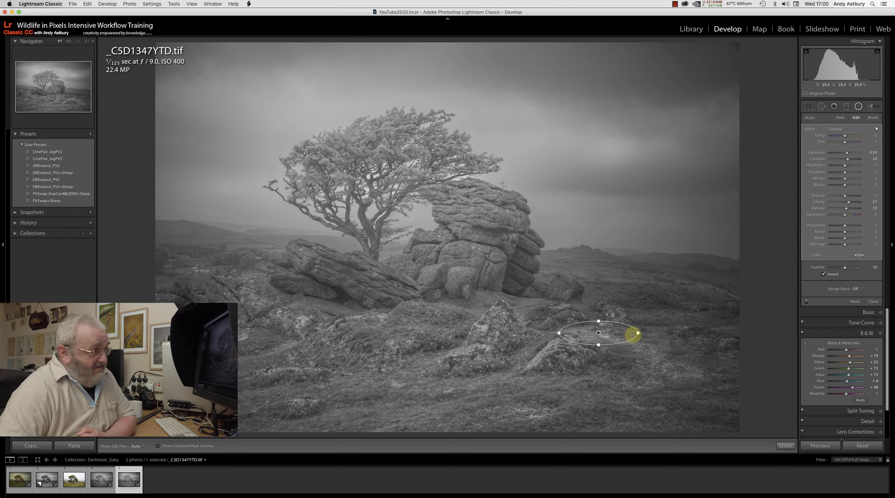
pyautogui.click(643, 332)
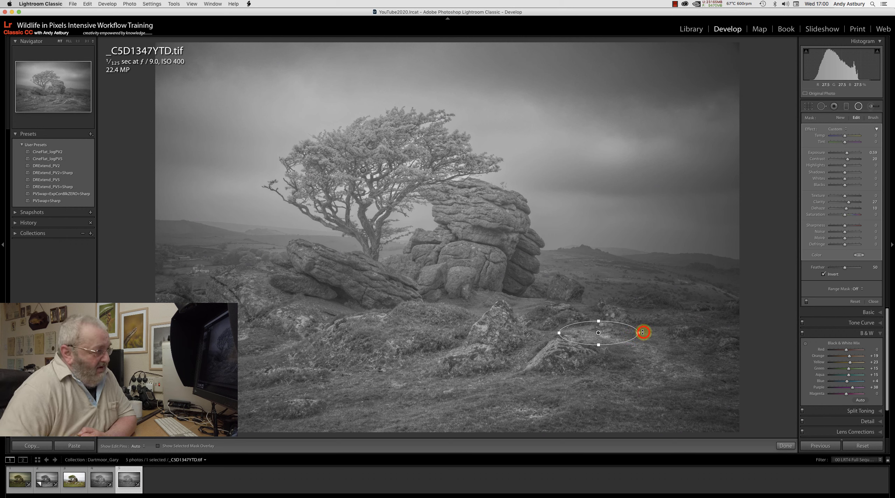
pyautogui.moveTo(642, 332); pyautogui.dragTo(646, 344)
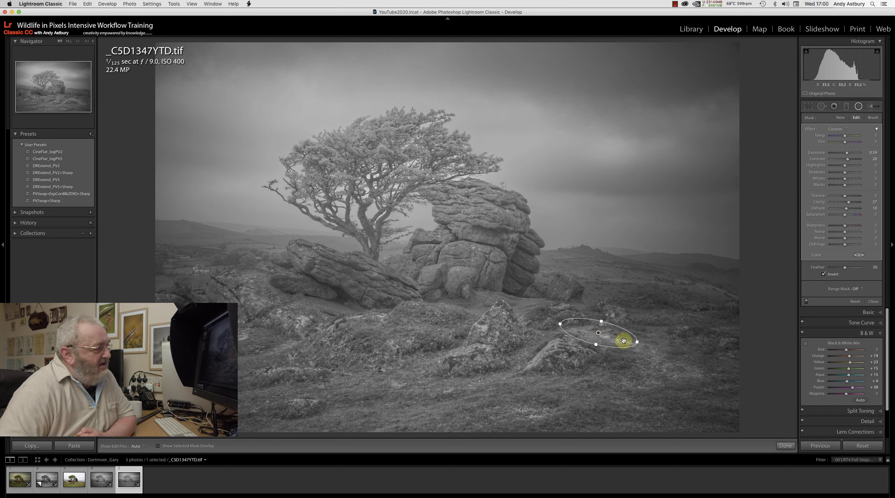
# Duplicate the radial filter and place the copy further down the path, to the right of the low boulder.
pyautogui.rightClick(599, 333)
pyautogui.click(607, 336)
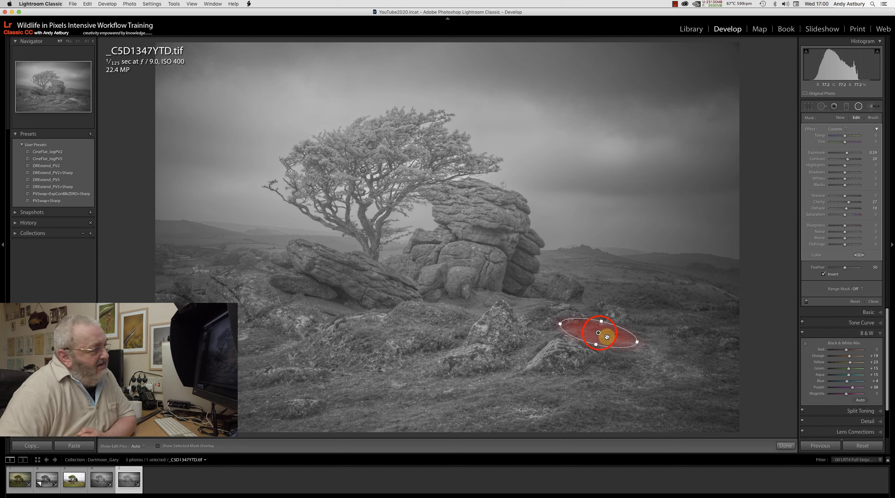
pyautogui.moveTo(599, 332); pyautogui.dragTo(659, 361)
# Duplicate the second radial filter, place the copy on the grass in front of the low boulder and tilt it the opposite way.
pyautogui.rightClick(662, 364)
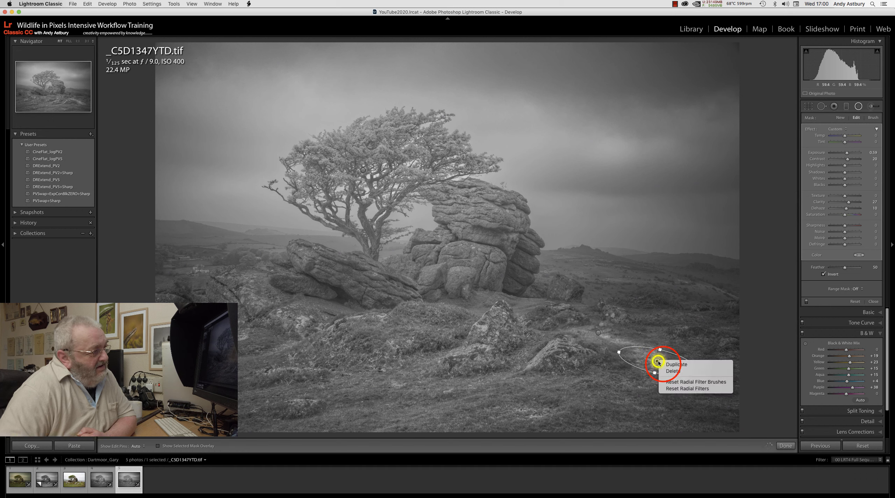
pyautogui.click(663, 364)
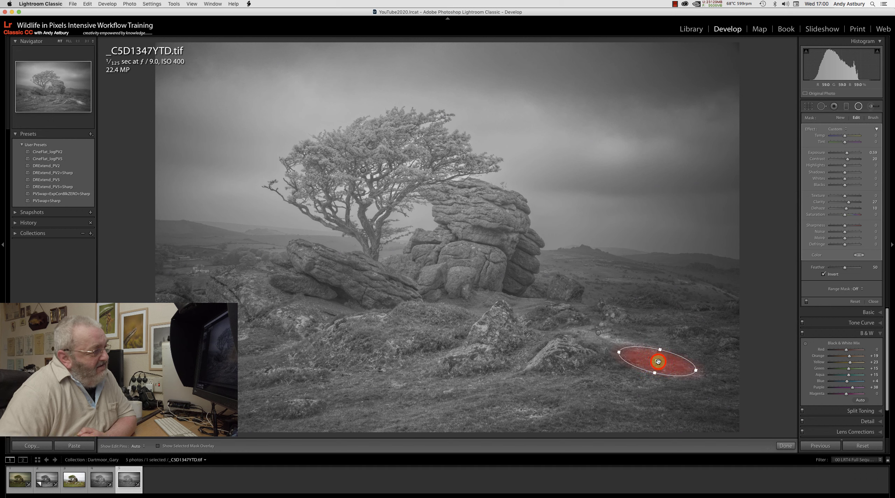
pyautogui.moveTo(658, 362); pyautogui.dragTo(570, 383)
pyautogui.click(579, 368)
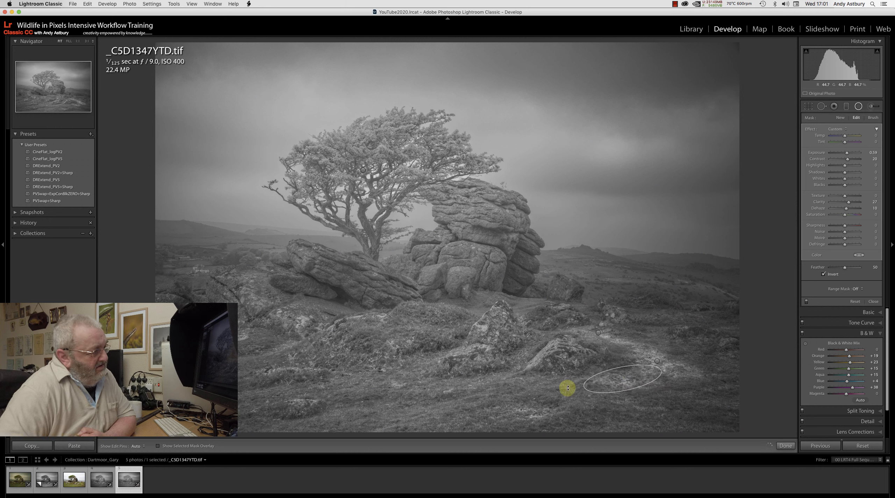
# Shift the selected radial filter slightly further along the grass in front of the low boulder and set its Clarity to 10.
pyautogui.moveTo(622, 378); pyautogui.dragTo(608, 382)
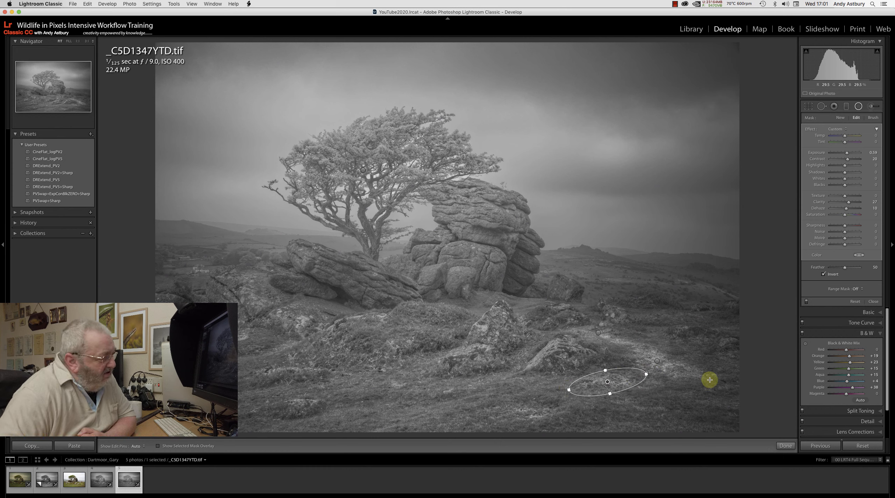
pyautogui.click(848, 203)
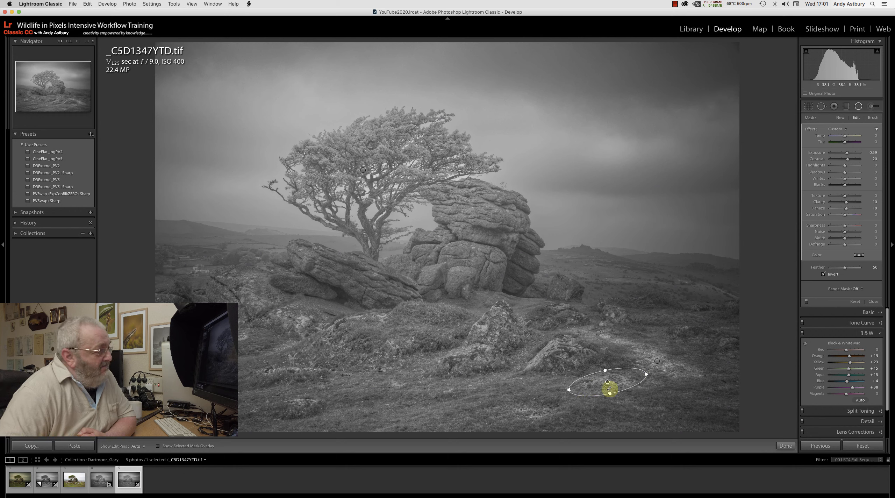
# Duplicate that radial filter, place the copy on the bright grass near the photo's lower edge, and stretch it into a long, flat ellipse.
pyautogui.rightClick(611, 382)
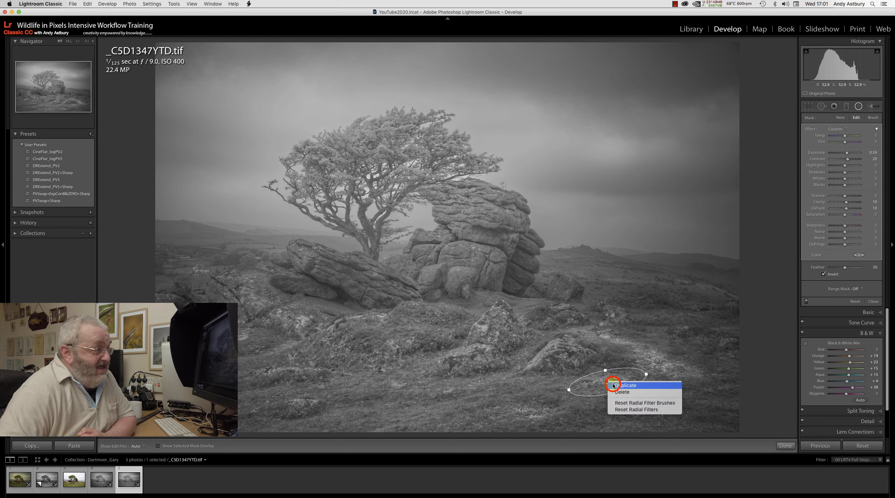
pyautogui.click(612, 385)
pyautogui.moveTo(607, 380); pyautogui.dragTo(527, 412)
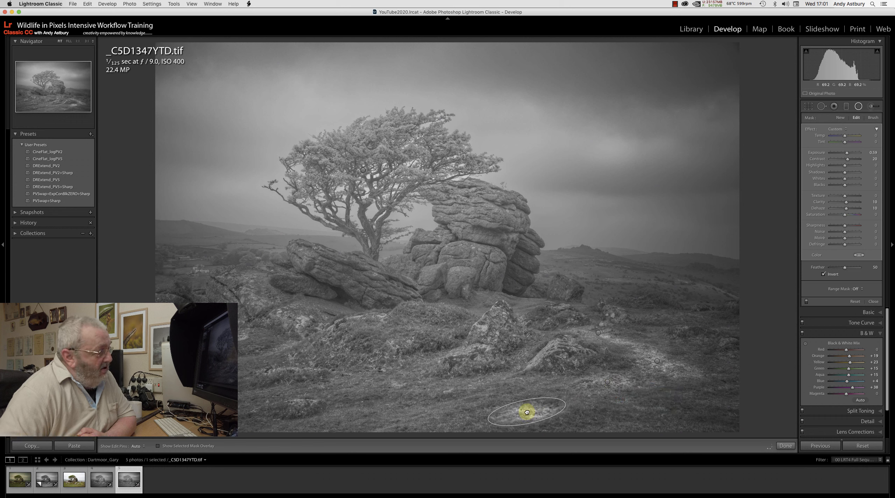
pyautogui.click(486, 419)
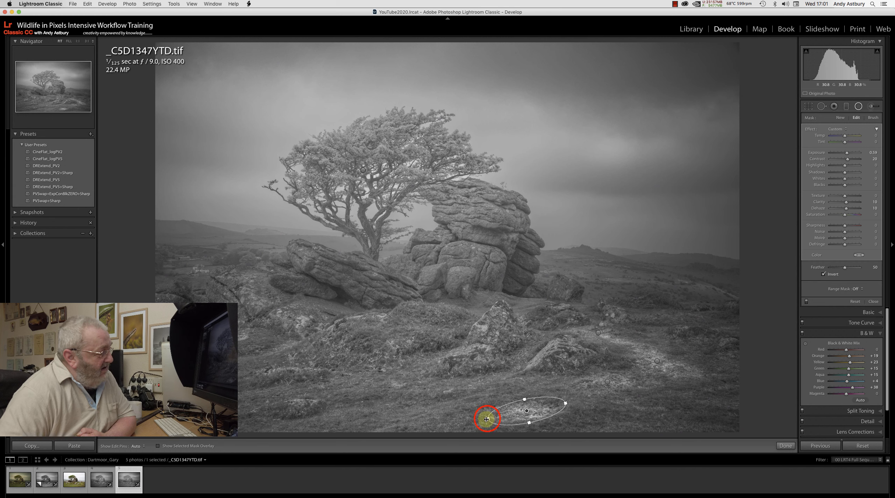
pyautogui.moveTo(487, 418); pyautogui.dragTo(422, 423)
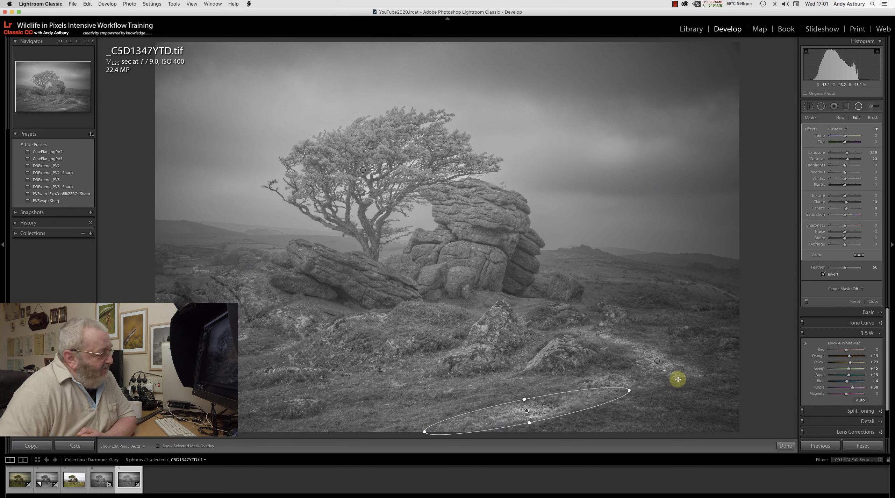
# Set the long radial filter's Exposure to 0.29, lower its Contrast slightly, and reset its Dehaze and Clarity to 0.
pyautogui.click(846, 153)
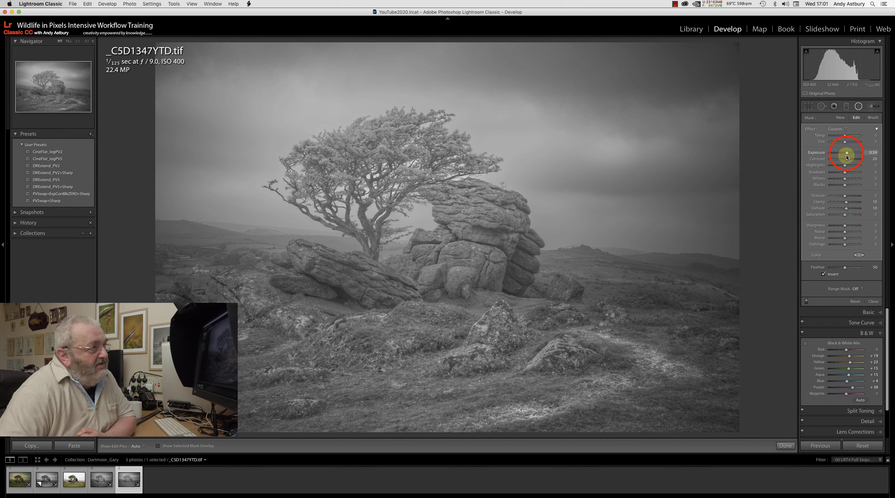
pyautogui.moveTo(846, 154); pyautogui.dragTo(845, 154)
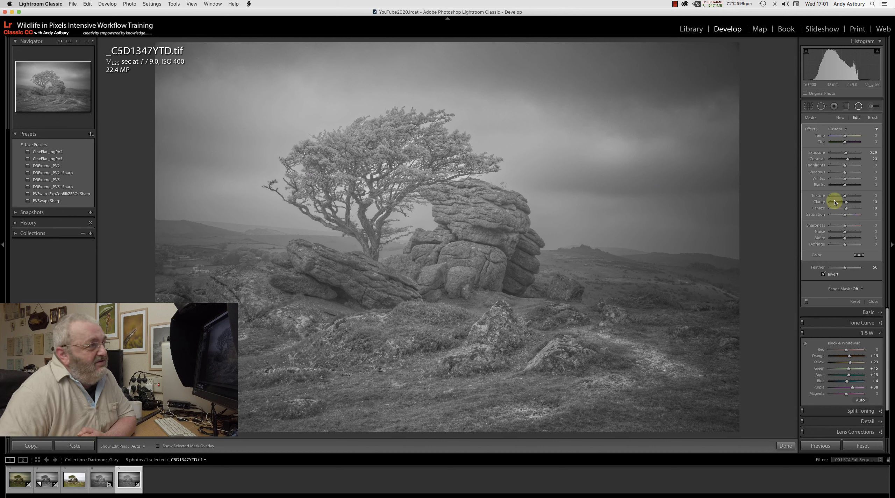
pyautogui.click(818, 209)
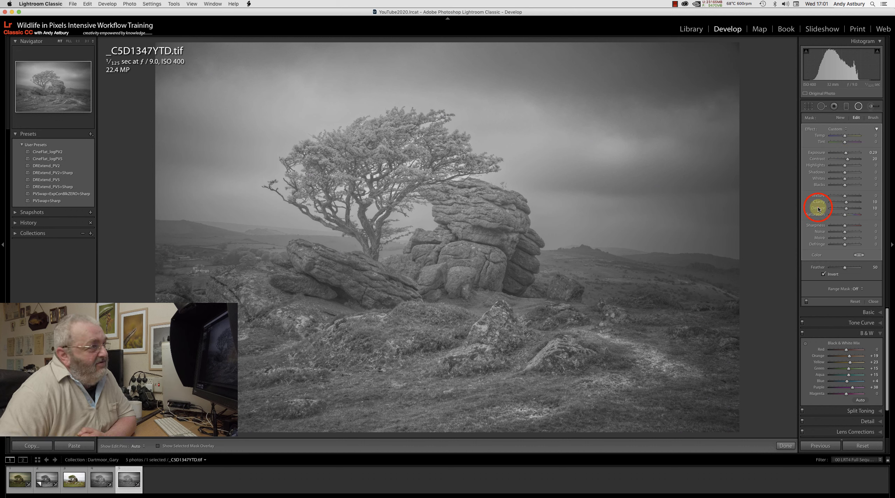
pyautogui.click(848, 159)
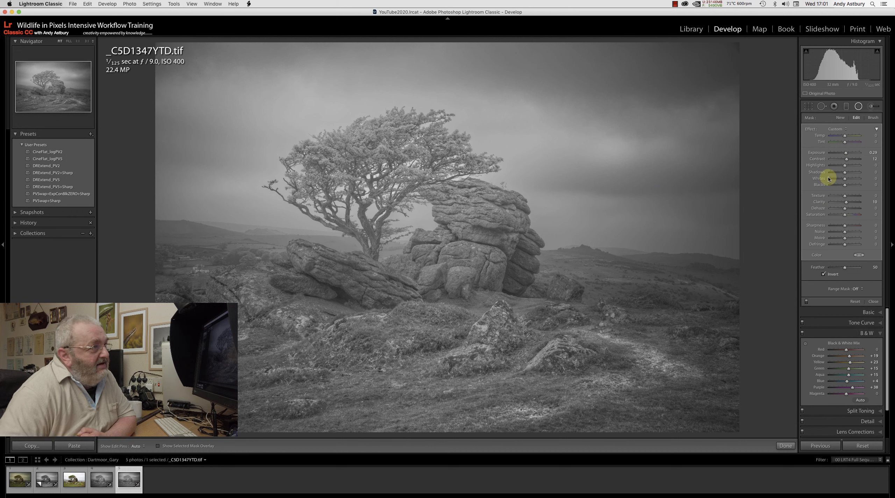
pyautogui.click(817, 202)
pyautogui.doubleClick(816, 202)
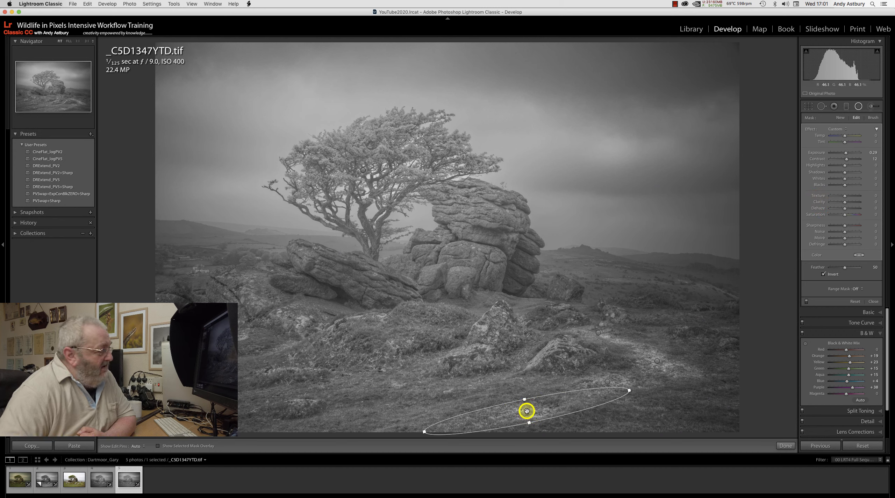
# Duplicate the long radial filter and place the copy over the grass in the photo's lower-left foreground.
pyautogui.rightClick(526, 410)
pyautogui.click(533, 413)
pyautogui.moveTo(528, 410); pyautogui.dragTo(310, 403)
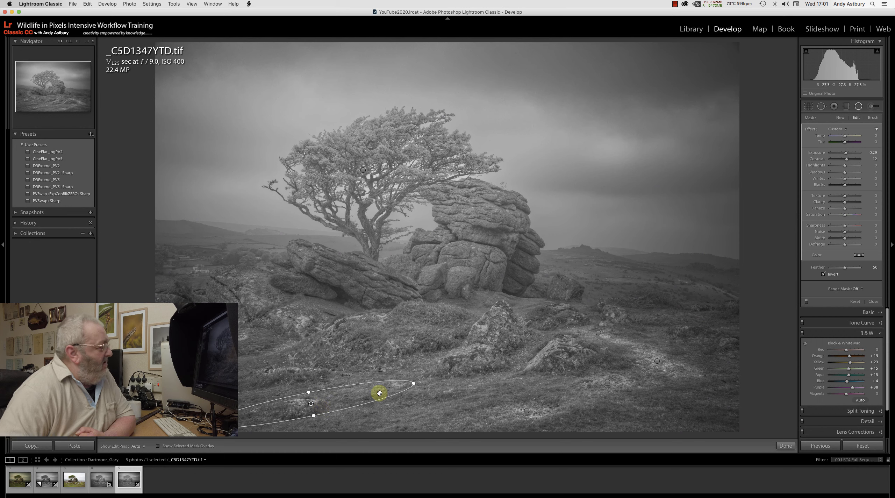
# Duplicate the lower-left radial filter and place the copy on the grass to the left of the pointed foreground boulder.
pyautogui.click(312, 404)
pyautogui.rightClick(311, 404)
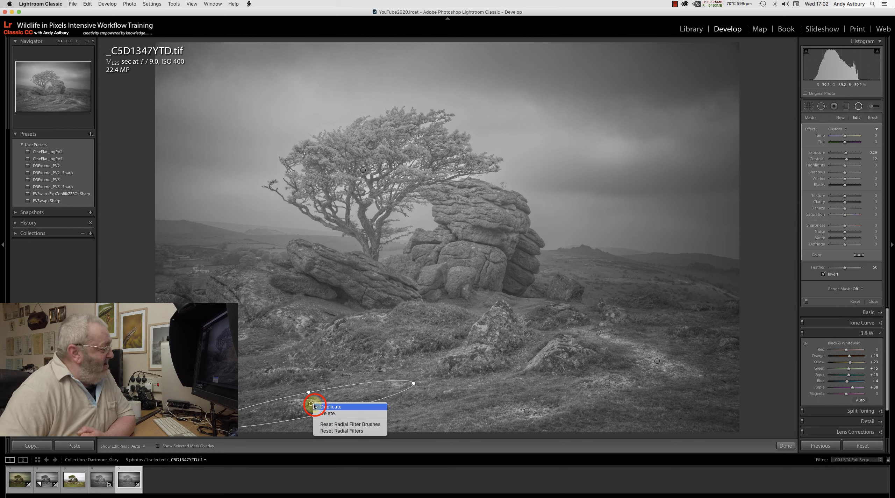
pyautogui.click(316, 407)
pyautogui.moveTo(311, 404); pyautogui.dragTo(382, 368)
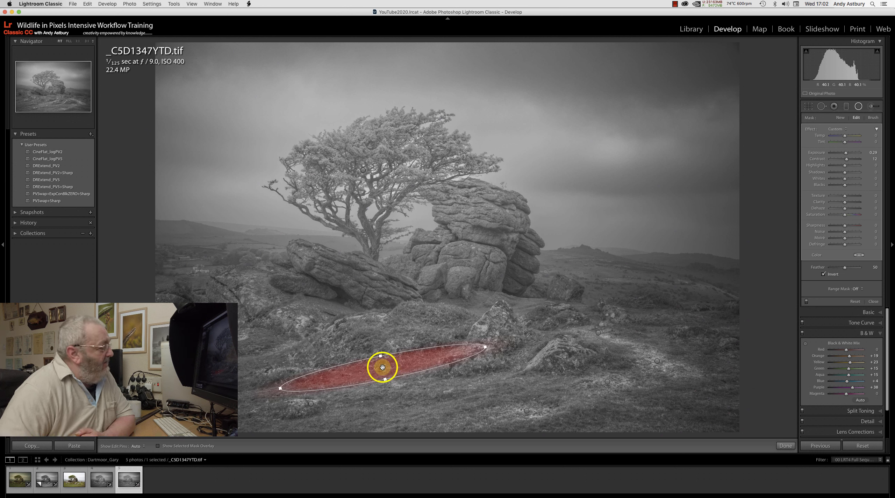
# Duplicate the radial filter, place the copy over the pale stone below the leaning slab, and shorten it into a small circle.
pyautogui.rightClick(383, 367)
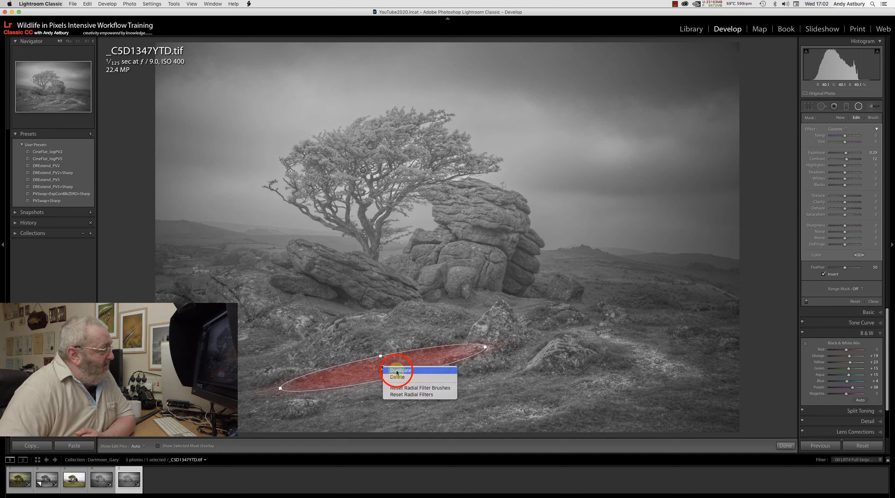
pyautogui.click(397, 372)
pyautogui.moveTo(382, 367); pyautogui.dragTo(279, 321)
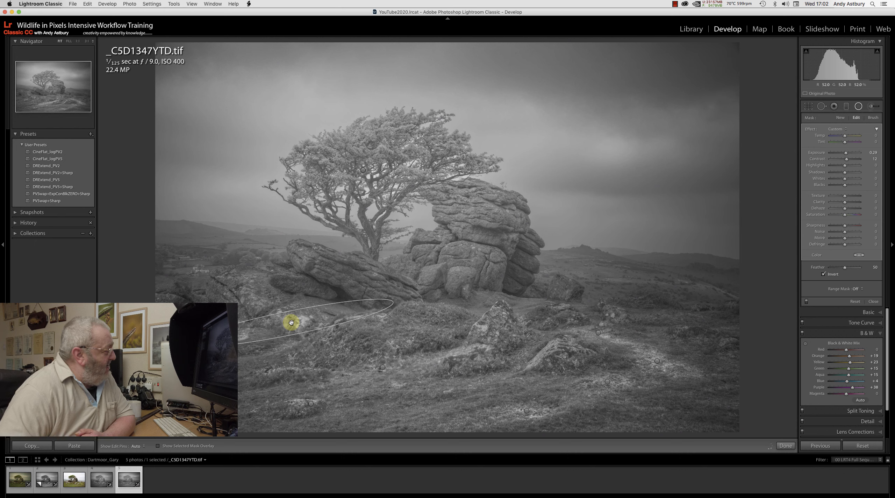
pyautogui.click(291, 322)
pyautogui.moveTo(188, 343); pyautogui.dragTo(289, 296)
pyautogui.click(304, 324)
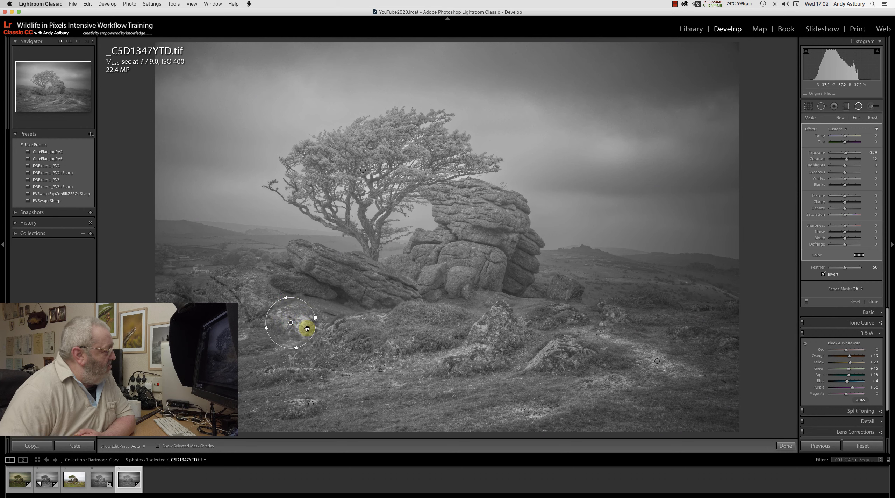
# Duplicate the circular filter onto the leaning rock slab beneath the tree, then widen and tilt it to follow the slab.
pyautogui.click(290, 322)
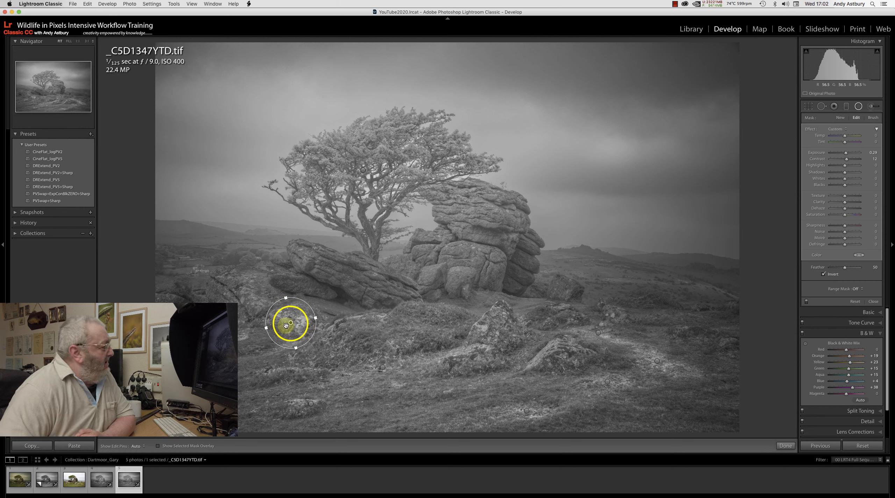
pyautogui.rightClick(291, 323)
pyautogui.rightClick(293, 321)
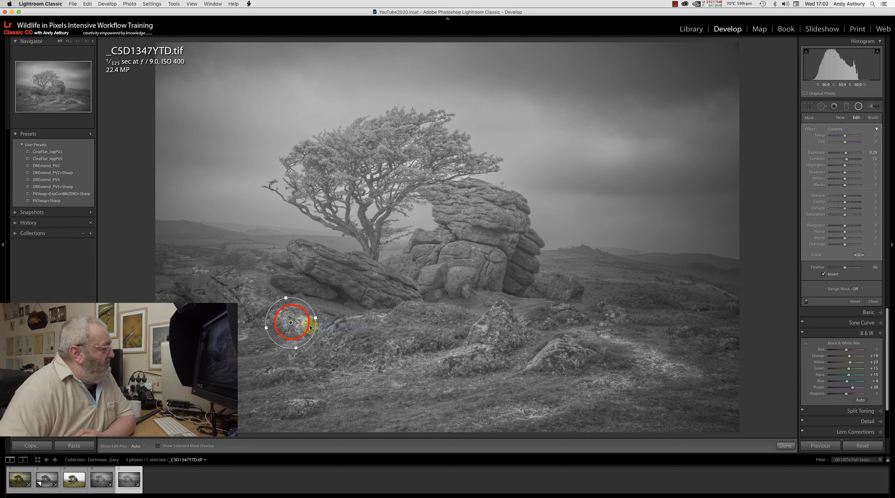
pyautogui.moveTo(293, 321); pyautogui.dragTo(379, 290)
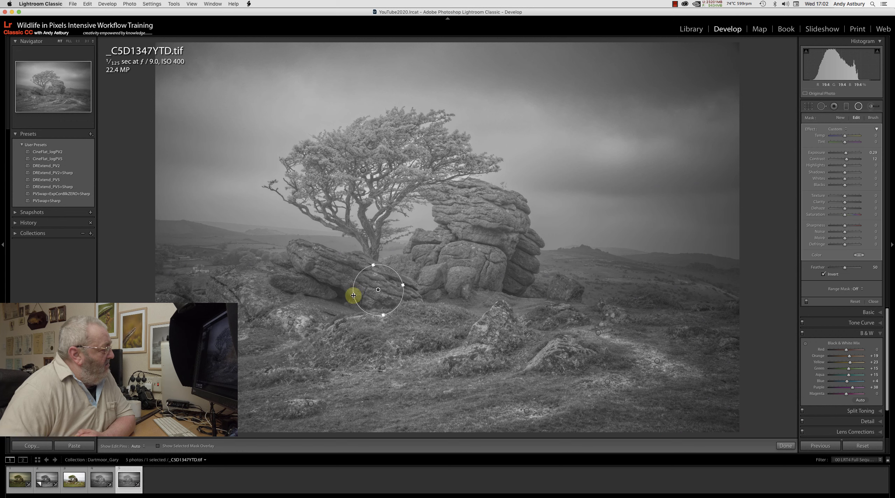
pyautogui.click(347, 295)
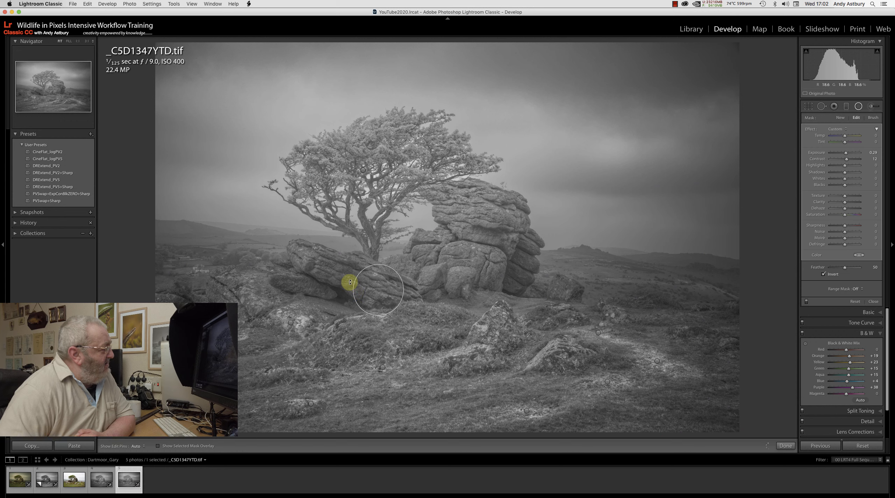
pyautogui.moveTo(347, 284); pyautogui.dragTo(317, 266)
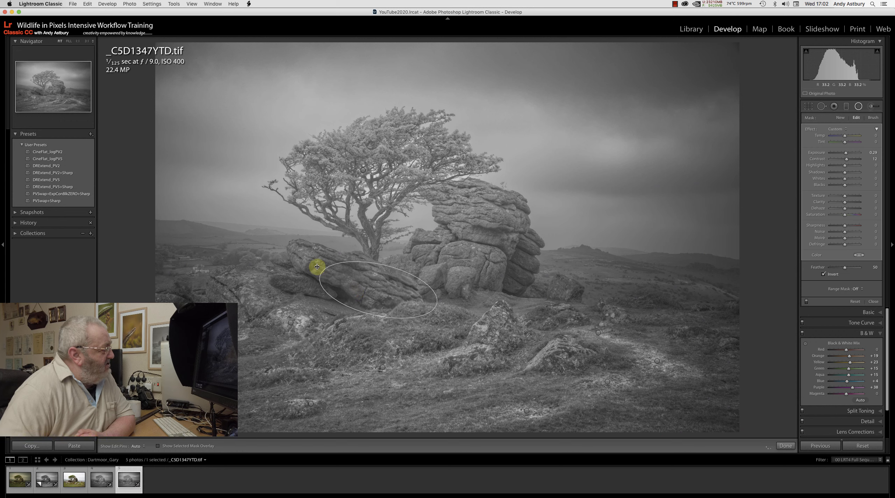
pyautogui.moveTo(377, 289); pyautogui.dragTo(360, 282)
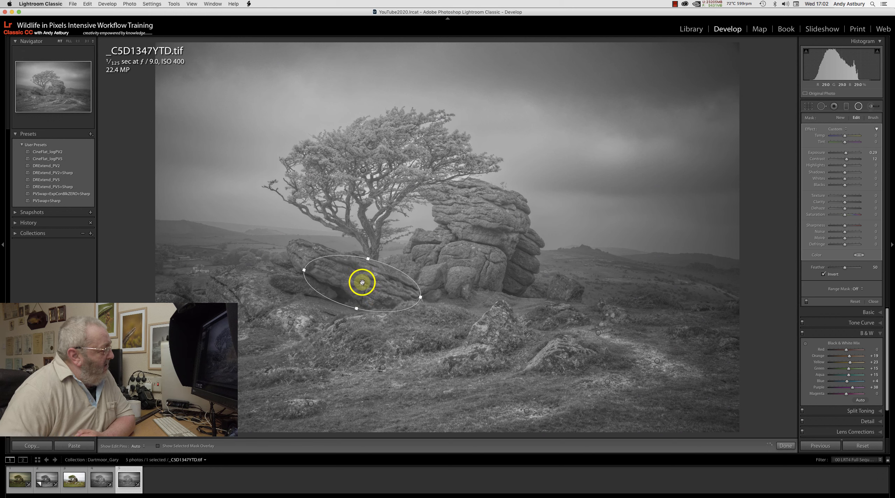
# Duplicate the slab's radial filter onto the large rock stack, rotate it upright along the rocks, and finish the radial filter editing.
pyautogui.rightClick(362, 282)
pyautogui.click(379, 285)
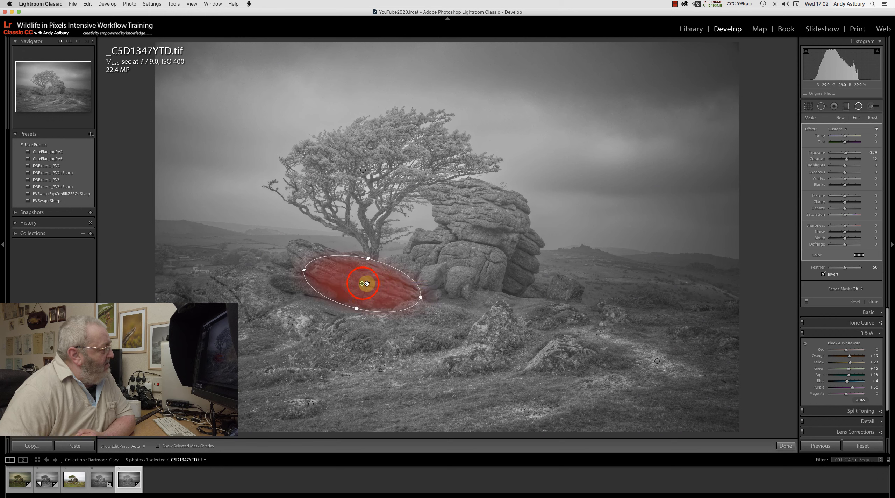
pyautogui.moveTo(362, 282); pyautogui.dragTo(451, 254)
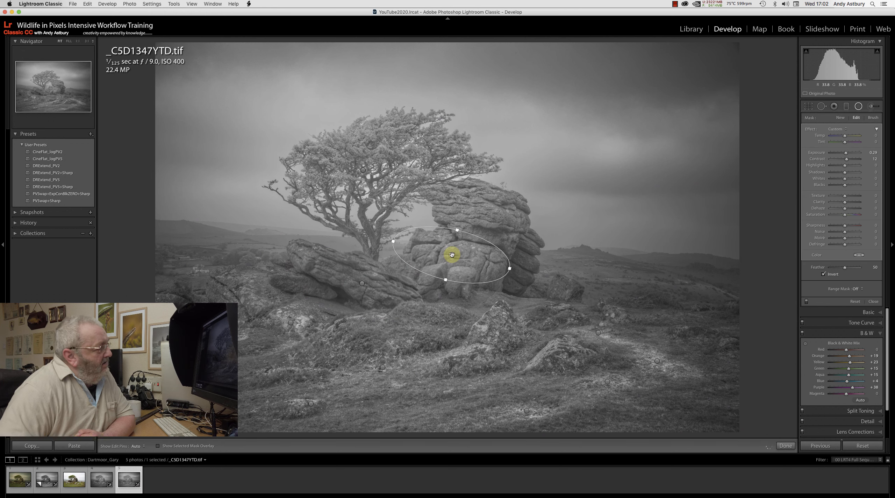
pyautogui.moveTo(522, 270); pyautogui.dragTo(500, 194)
pyautogui.moveTo(451, 255); pyautogui.dragTo(498, 265)
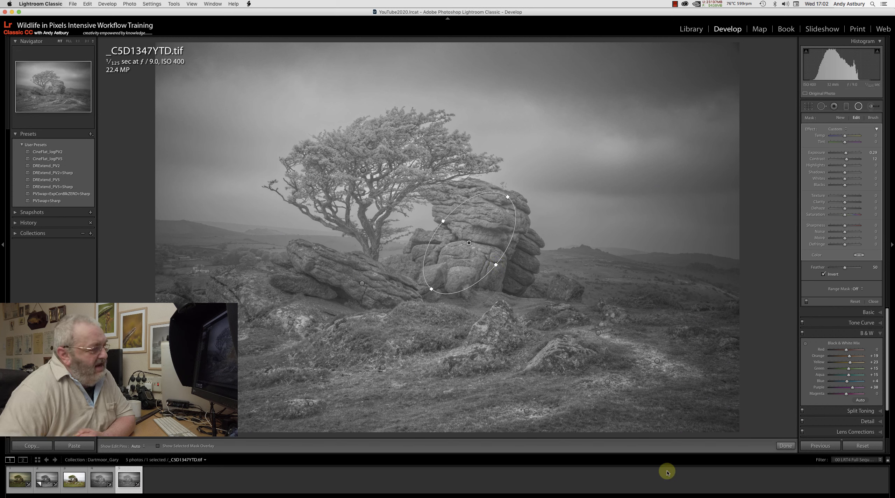
pyautogui.click(778, 446)
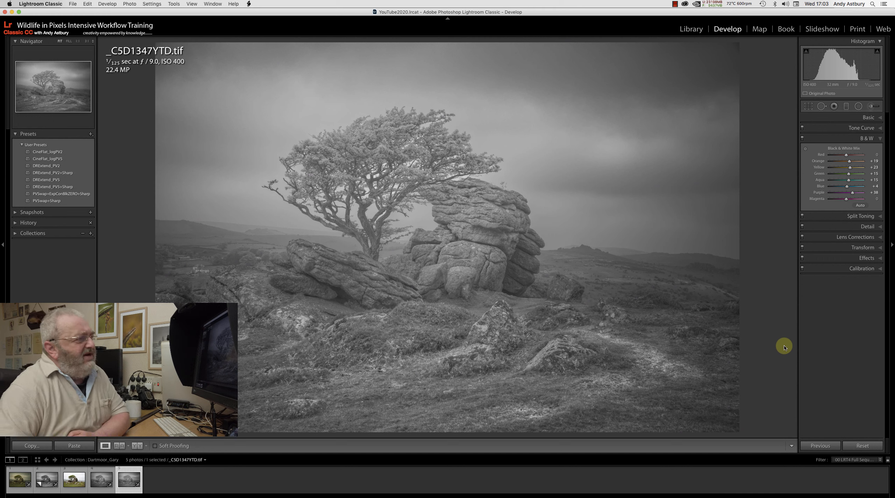
# Set the whole photo's Clarity to +19 and Dehaze to +11 in the basic adjustments.
pyautogui.click(864, 115)
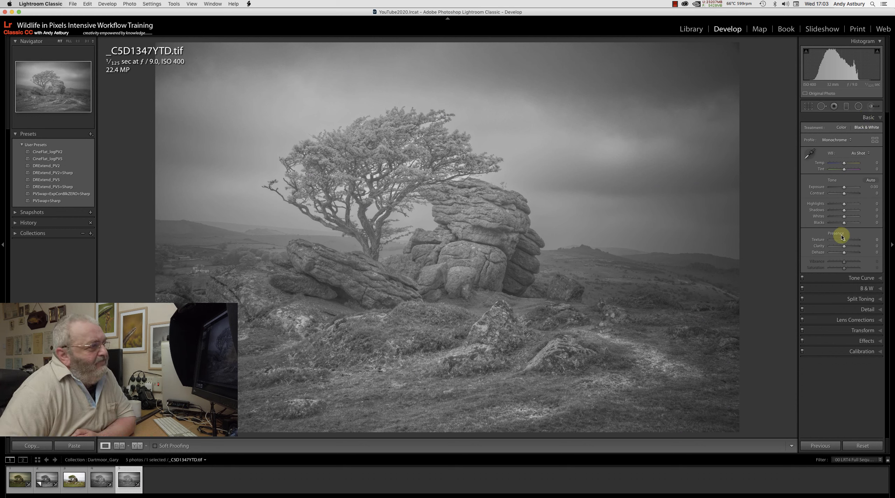
pyautogui.click(844, 254)
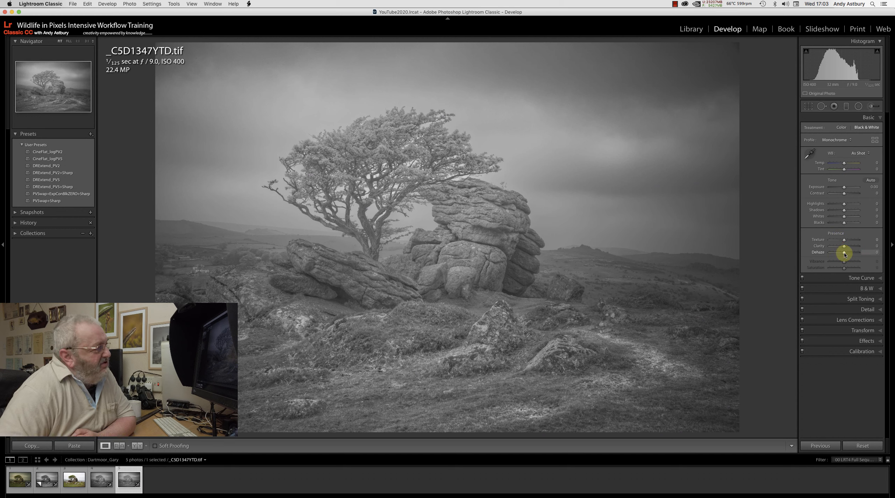
pyautogui.moveTo(845, 255); pyautogui.dragTo(846, 254)
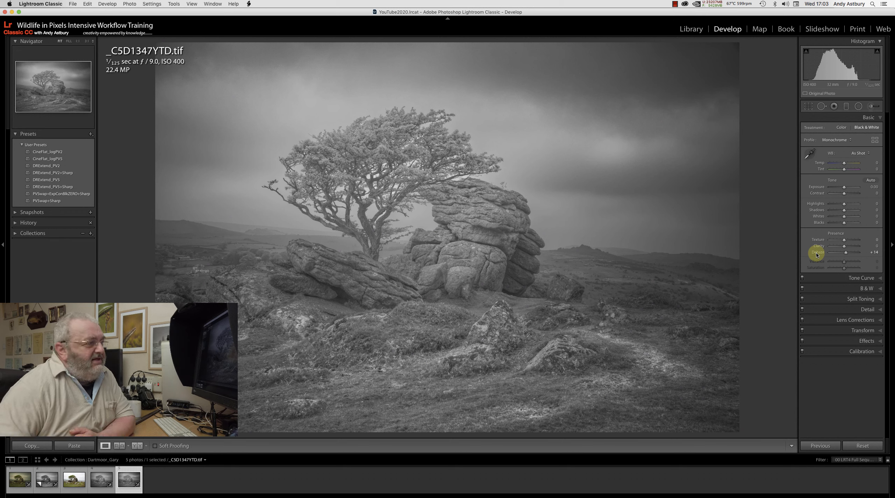
pyautogui.click(844, 247)
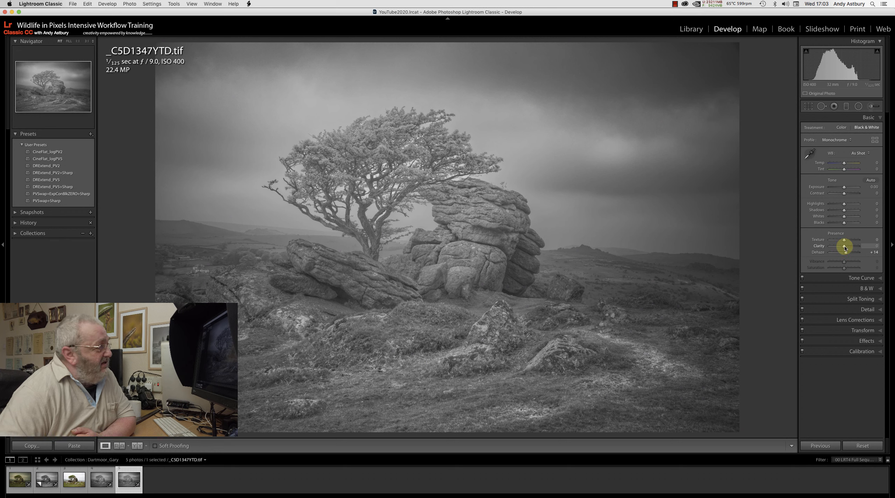
pyautogui.moveTo(844, 247); pyautogui.dragTo(848, 248)
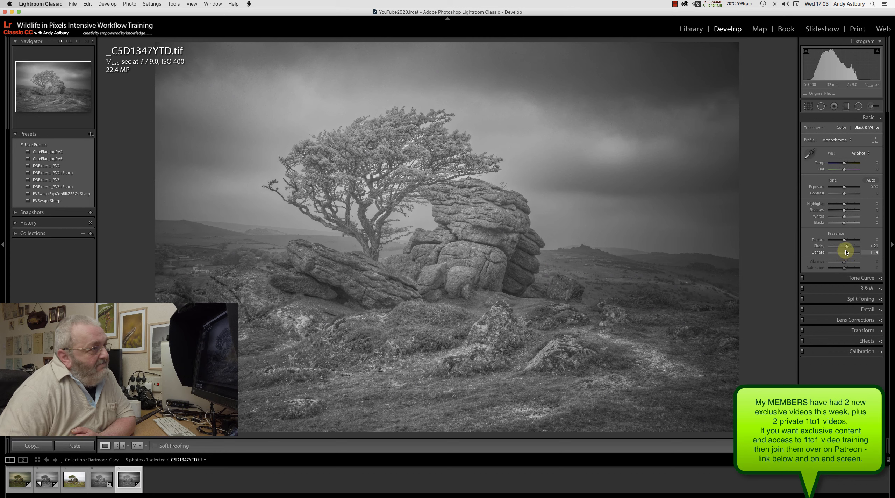
pyautogui.click(847, 248)
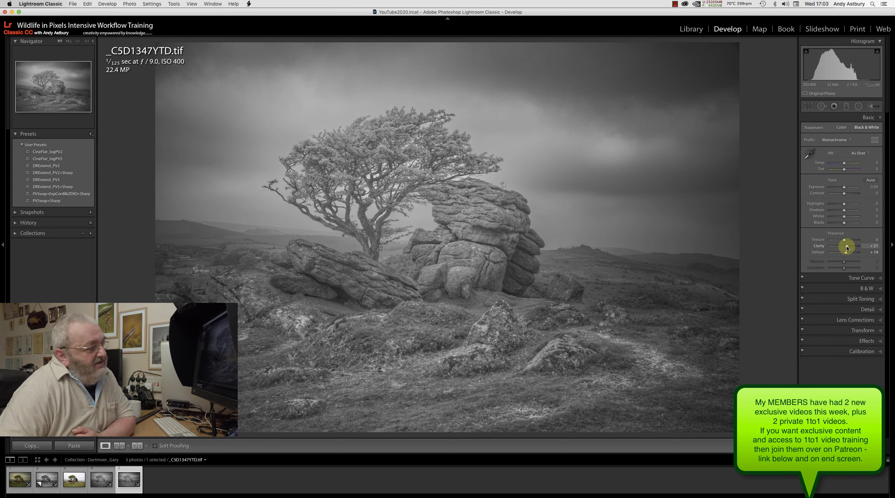
pyautogui.moveTo(846, 248); pyautogui.dragTo(846, 248)
pyautogui.click(846, 254)
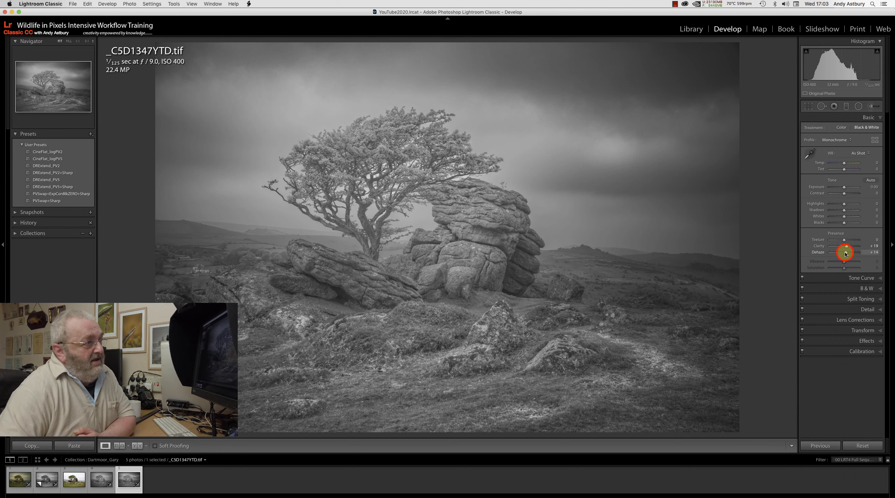
pyautogui.press('Down')
pyautogui.press('Down')
pyautogui.press('Down')
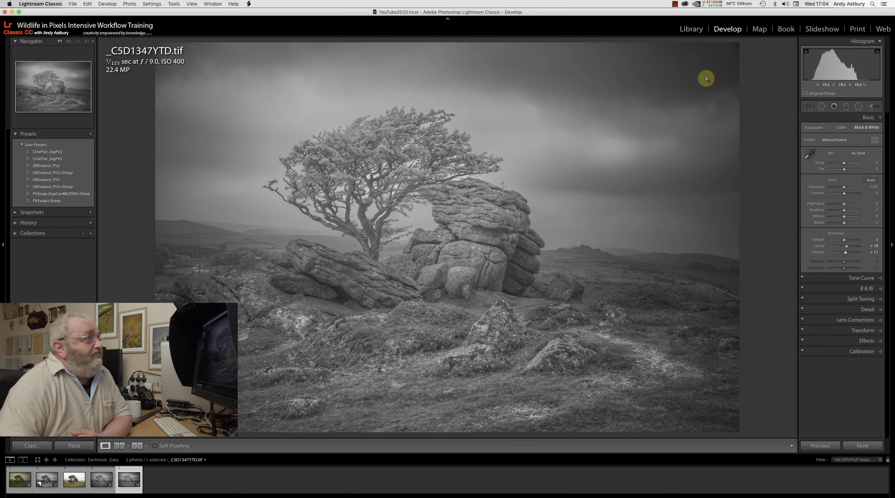
# Compare the two photos side by side in the Library, with _C5D1347YTD.tif as Select, _C5D1347.CR2 as Candidate, and the side panels hidden.
pyautogui.click(690, 31)
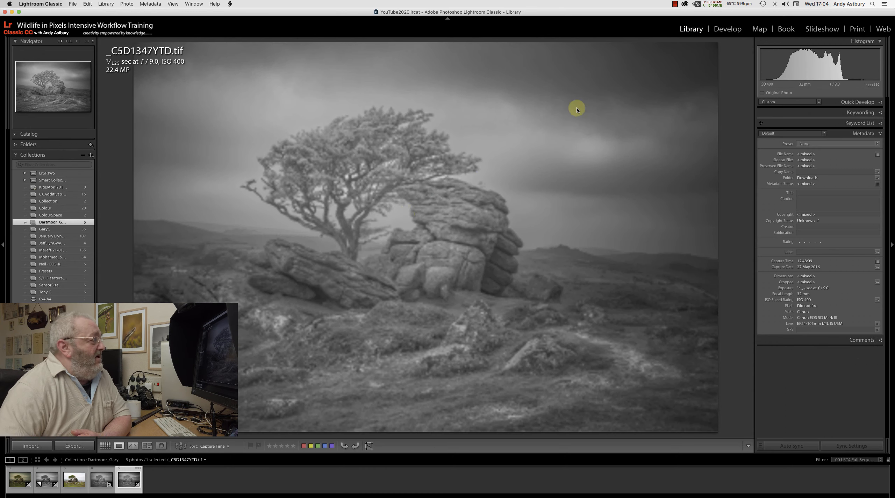
pyautogui.press('alt')
pyautogui.click(73, 482)
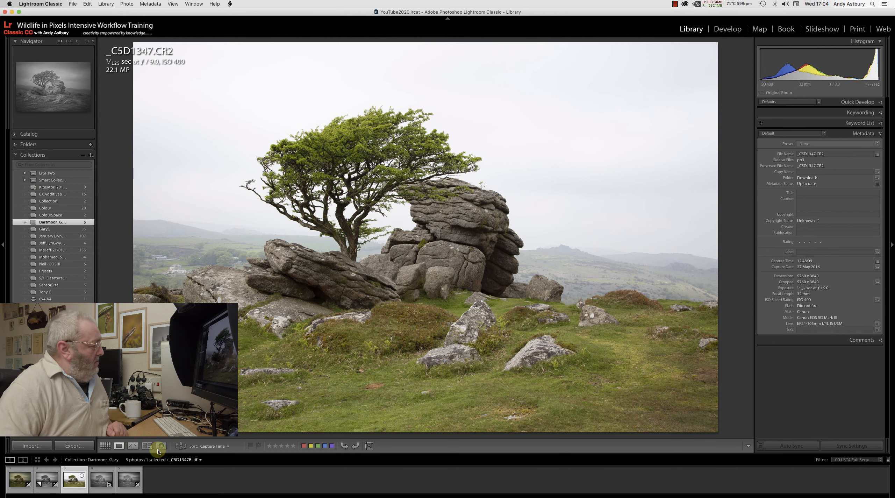
pyautogui.keyDown('super'); pyautogui.click(129, 479); pyautogui.keyUp('super')
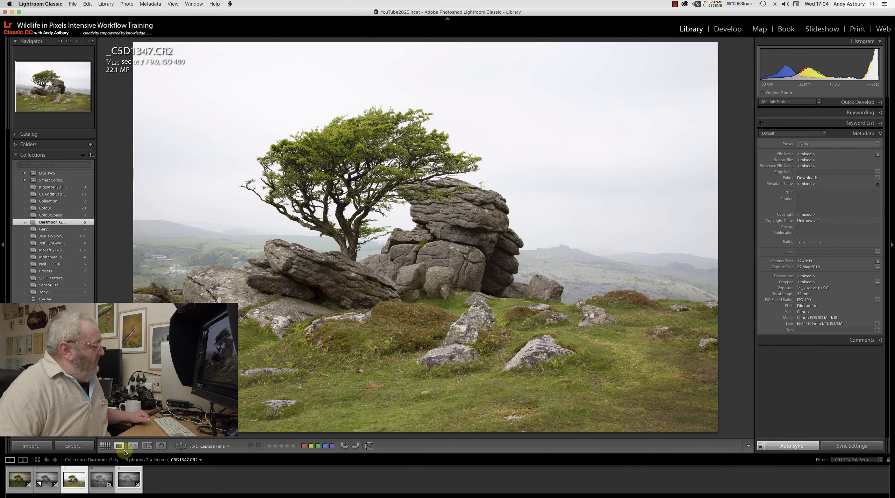
pyautogui.click(133, 446)
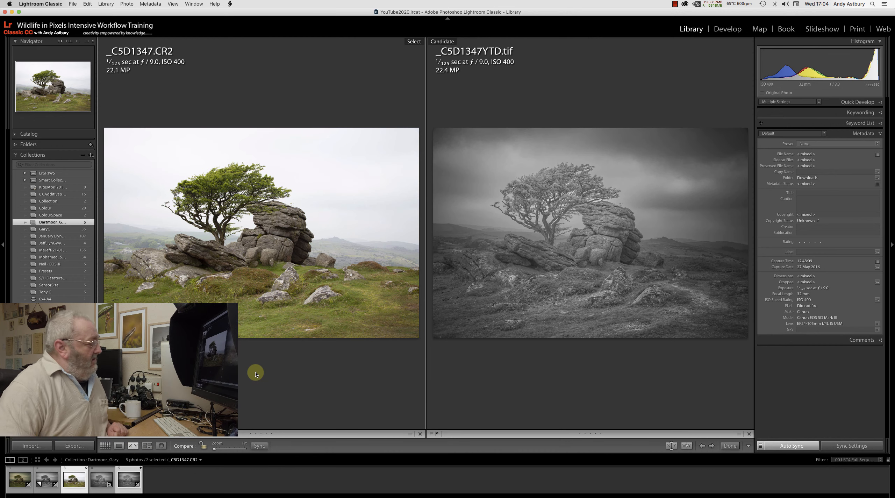
pyautogui.click(671, 445)
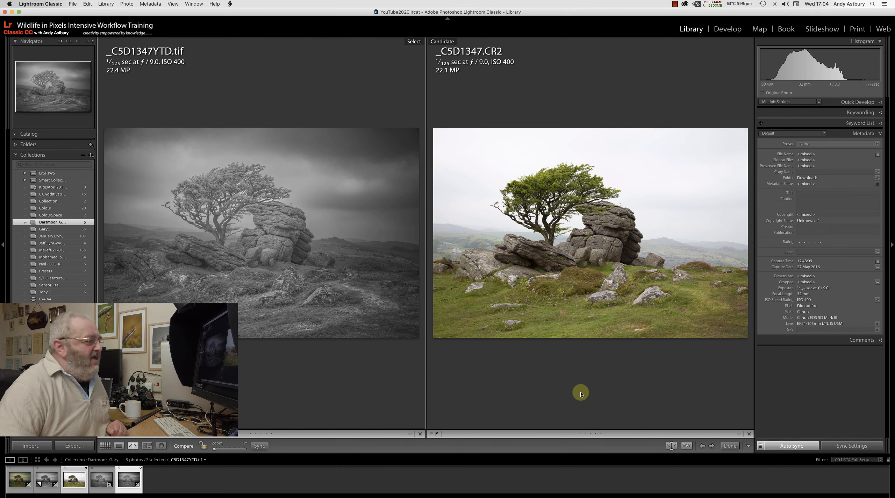
pyautogui.press('Tab')
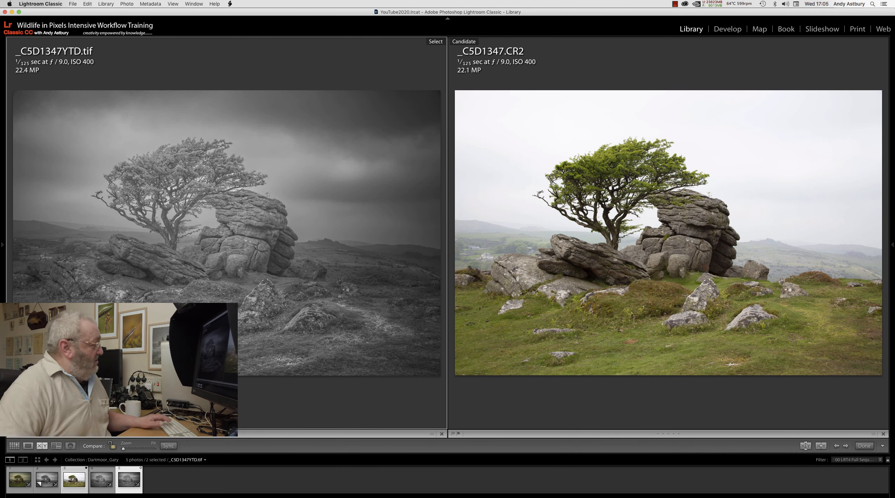